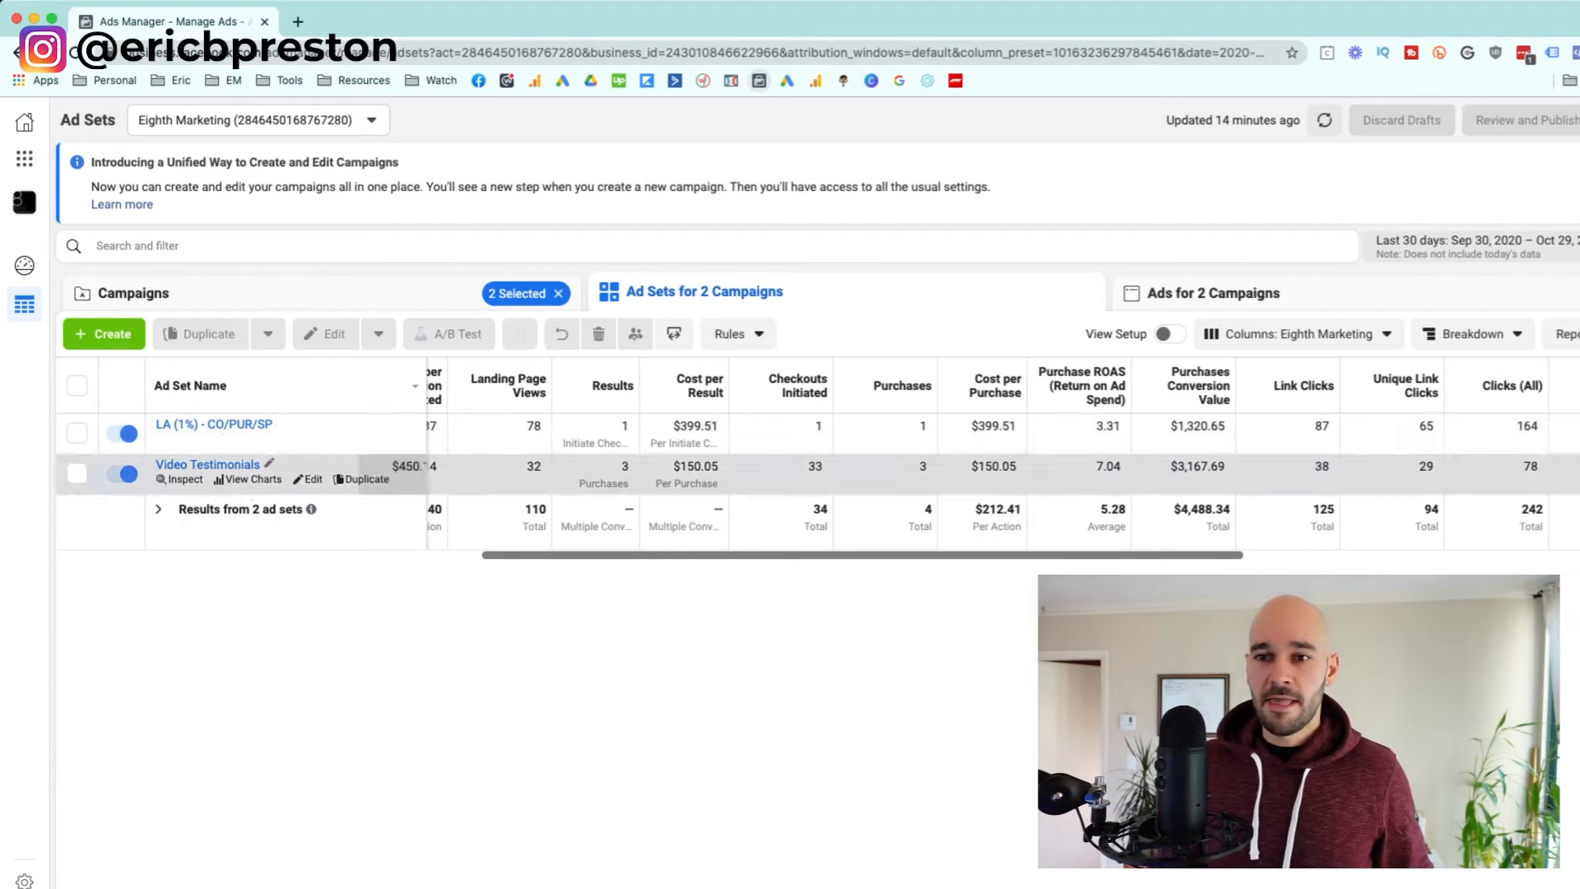
Compare the purchase ROAS of the LA (1%) - CO/PUR/SP and Video Testimonials ad sets
left_click(77, 432)
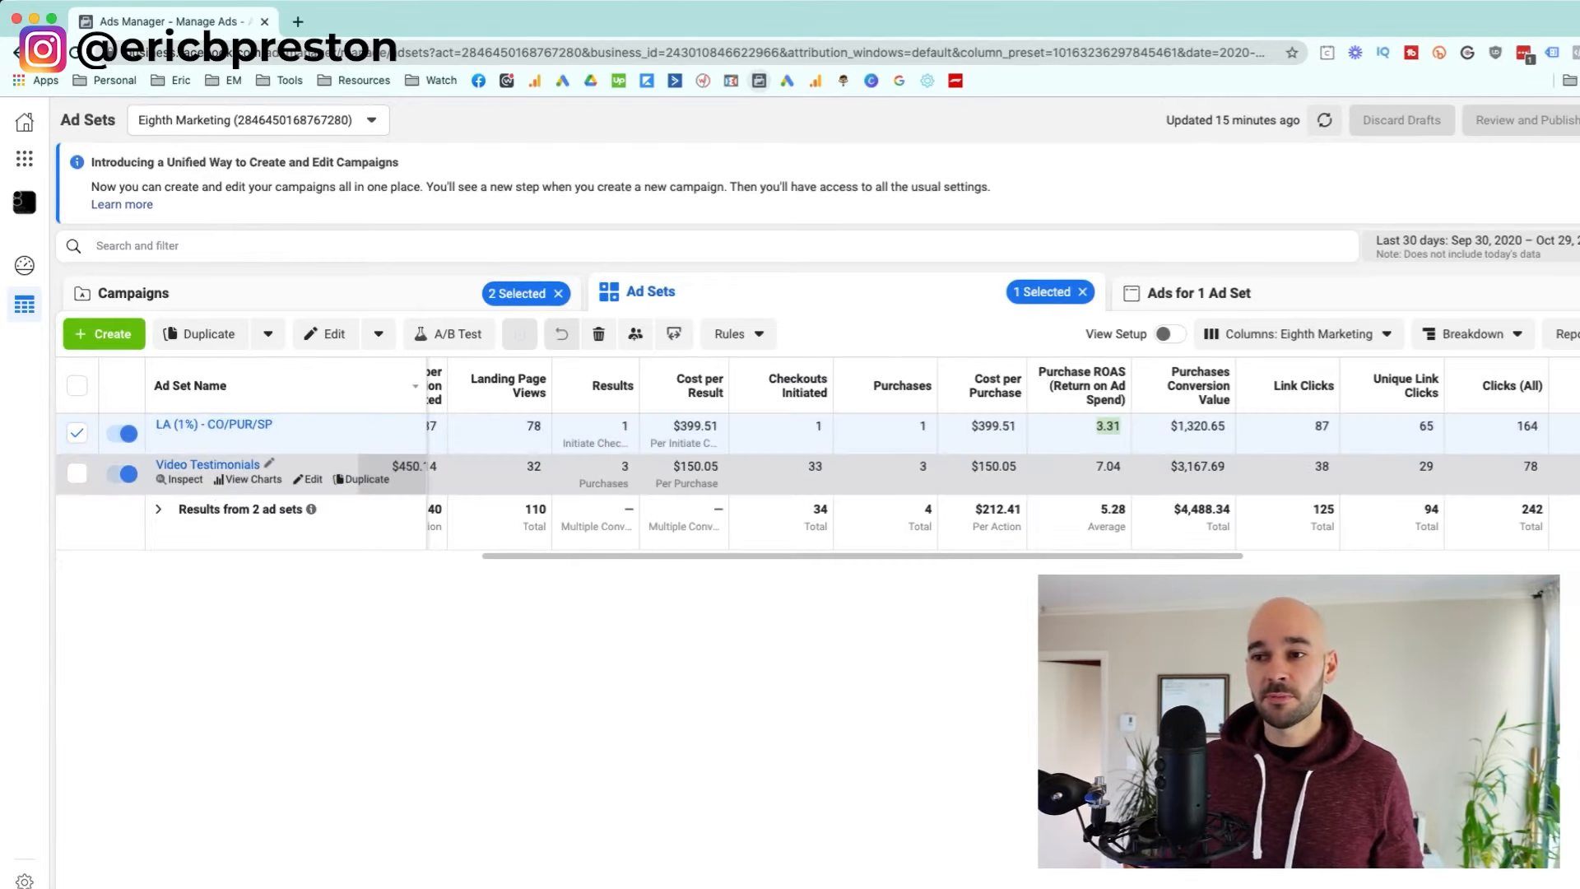
left_click(981, 466)
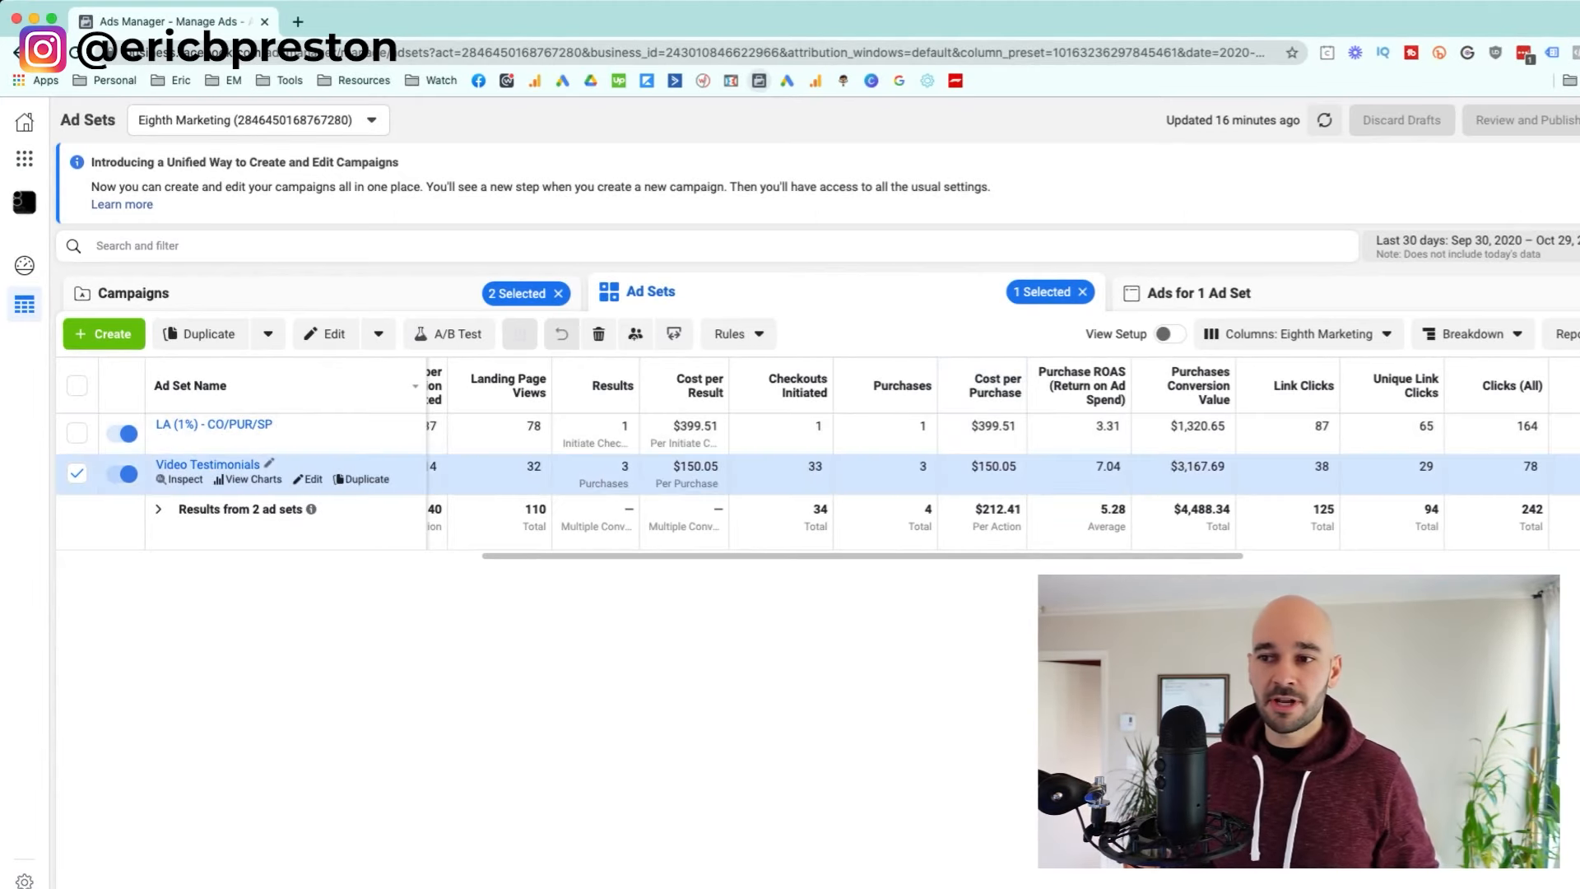
double_click(1108, 467)
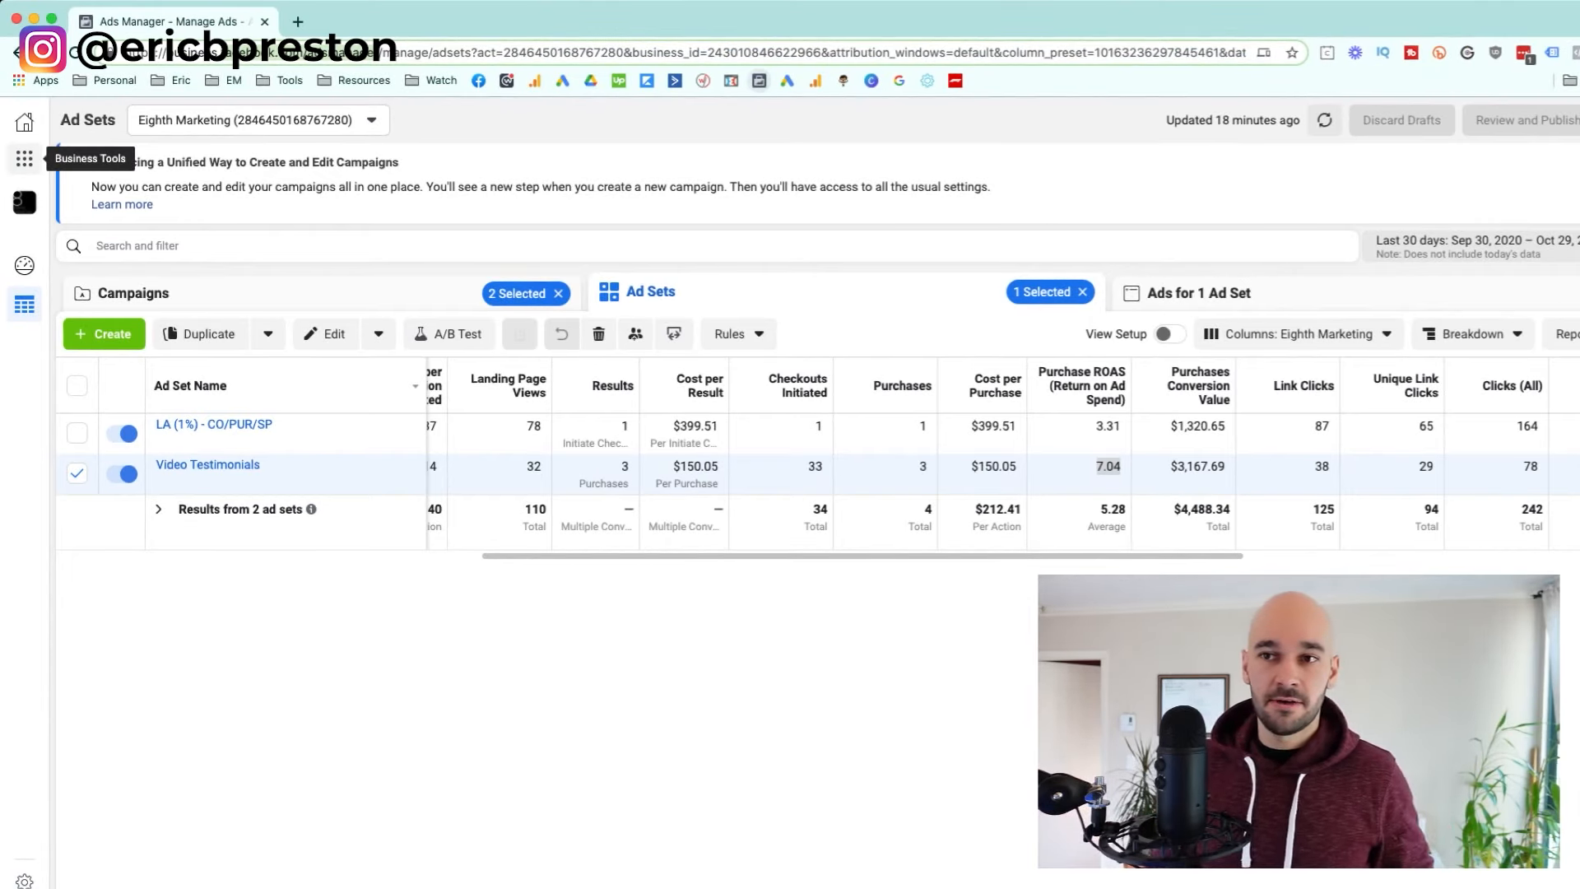
left_click(526, 699)
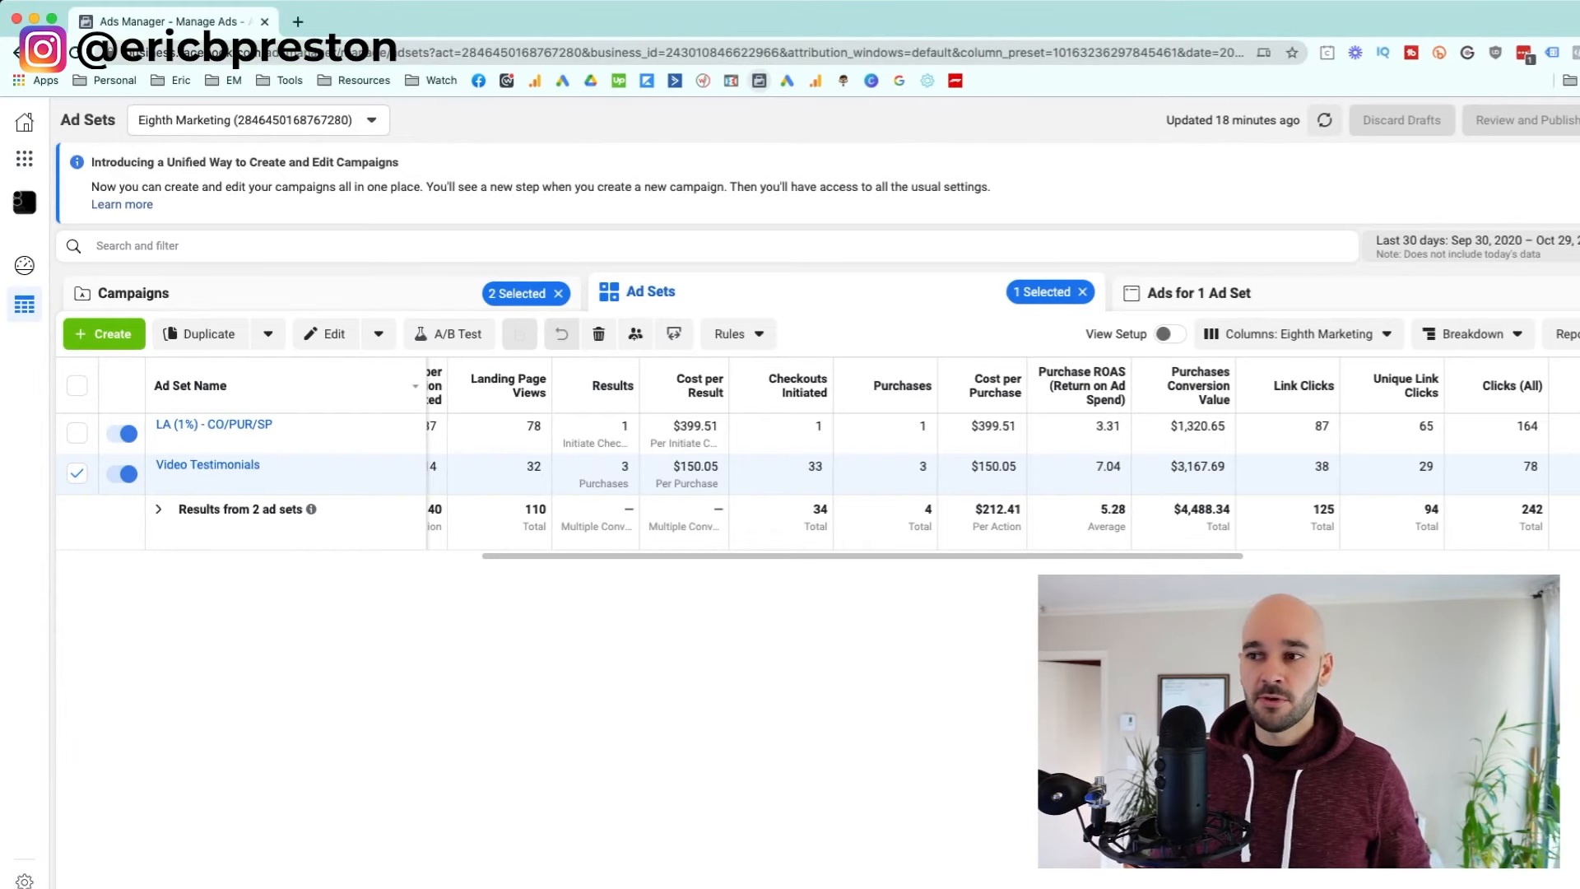
Return to the campaign list and create a new campaign with the Conversions objective
left_click(134, 293)
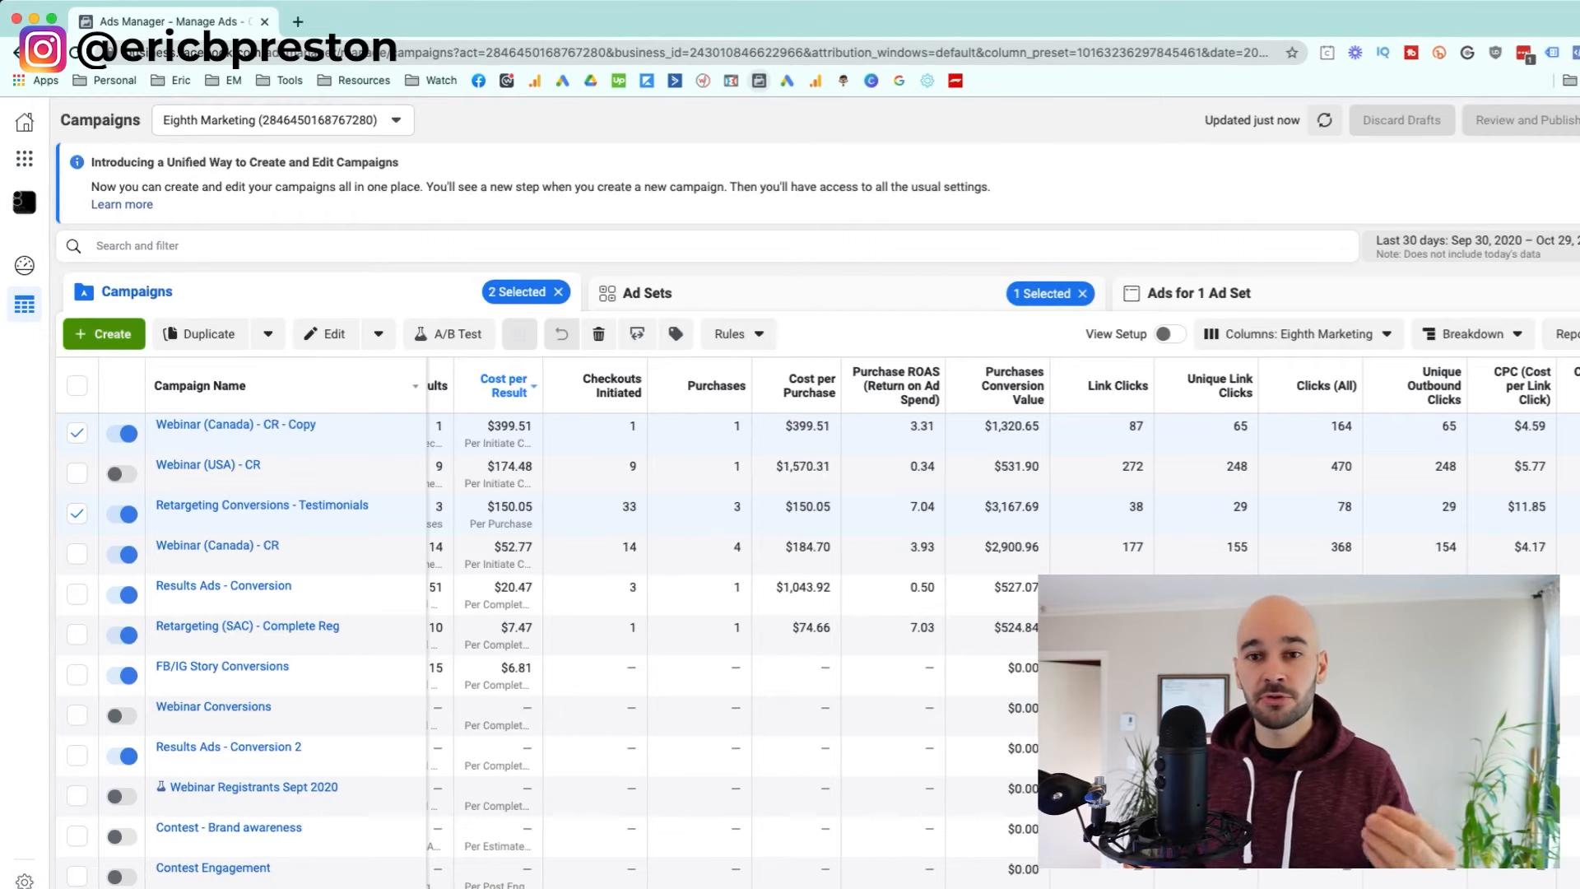
left_click(104, 334)
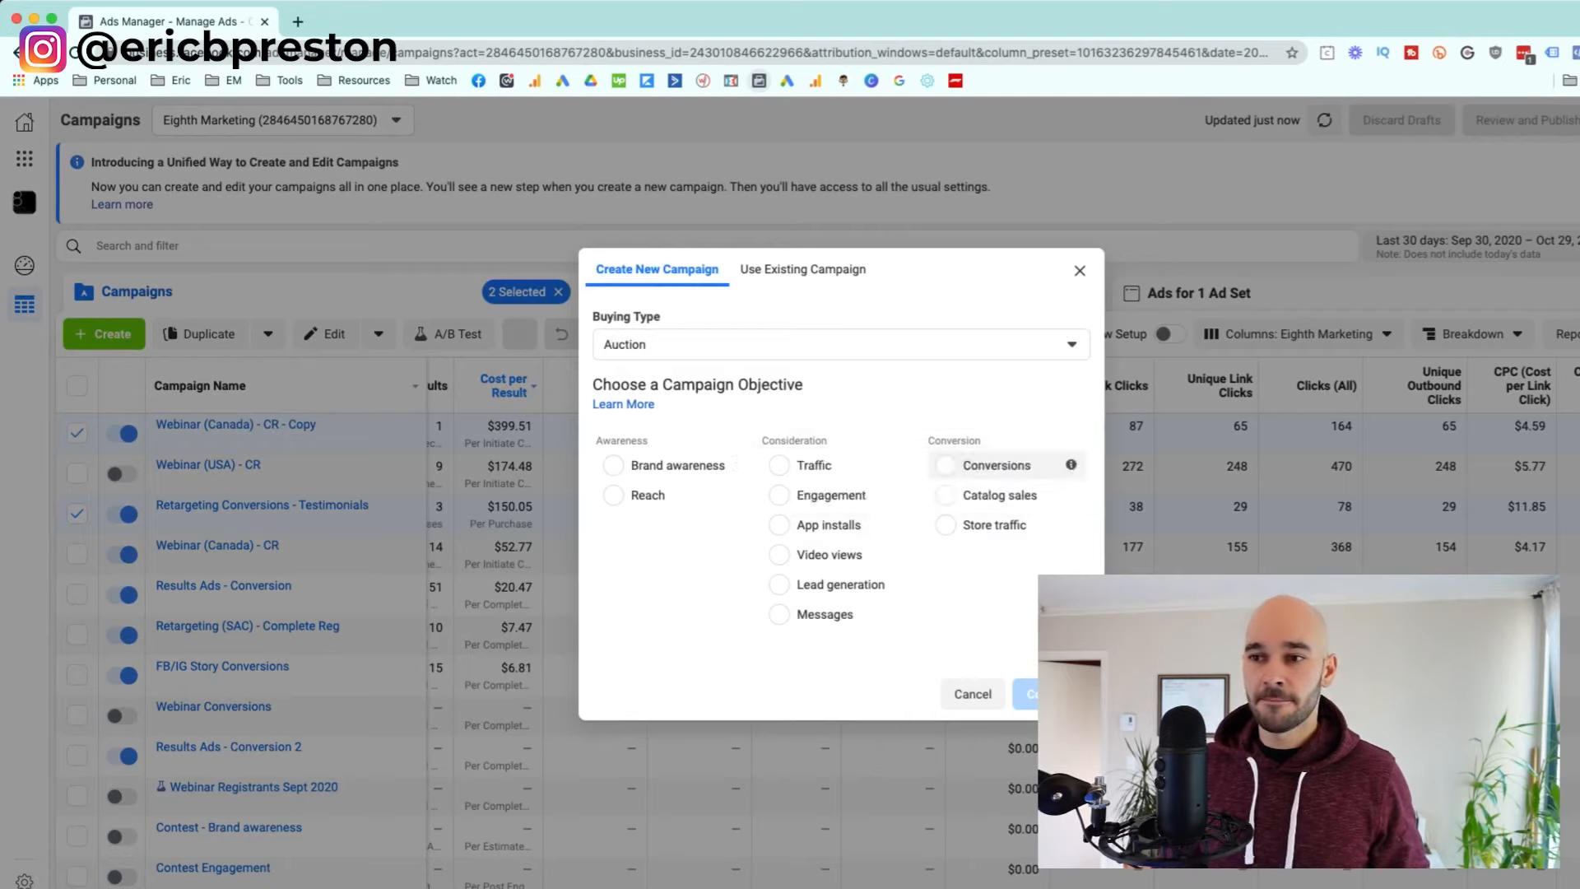
left_click(995, 465)
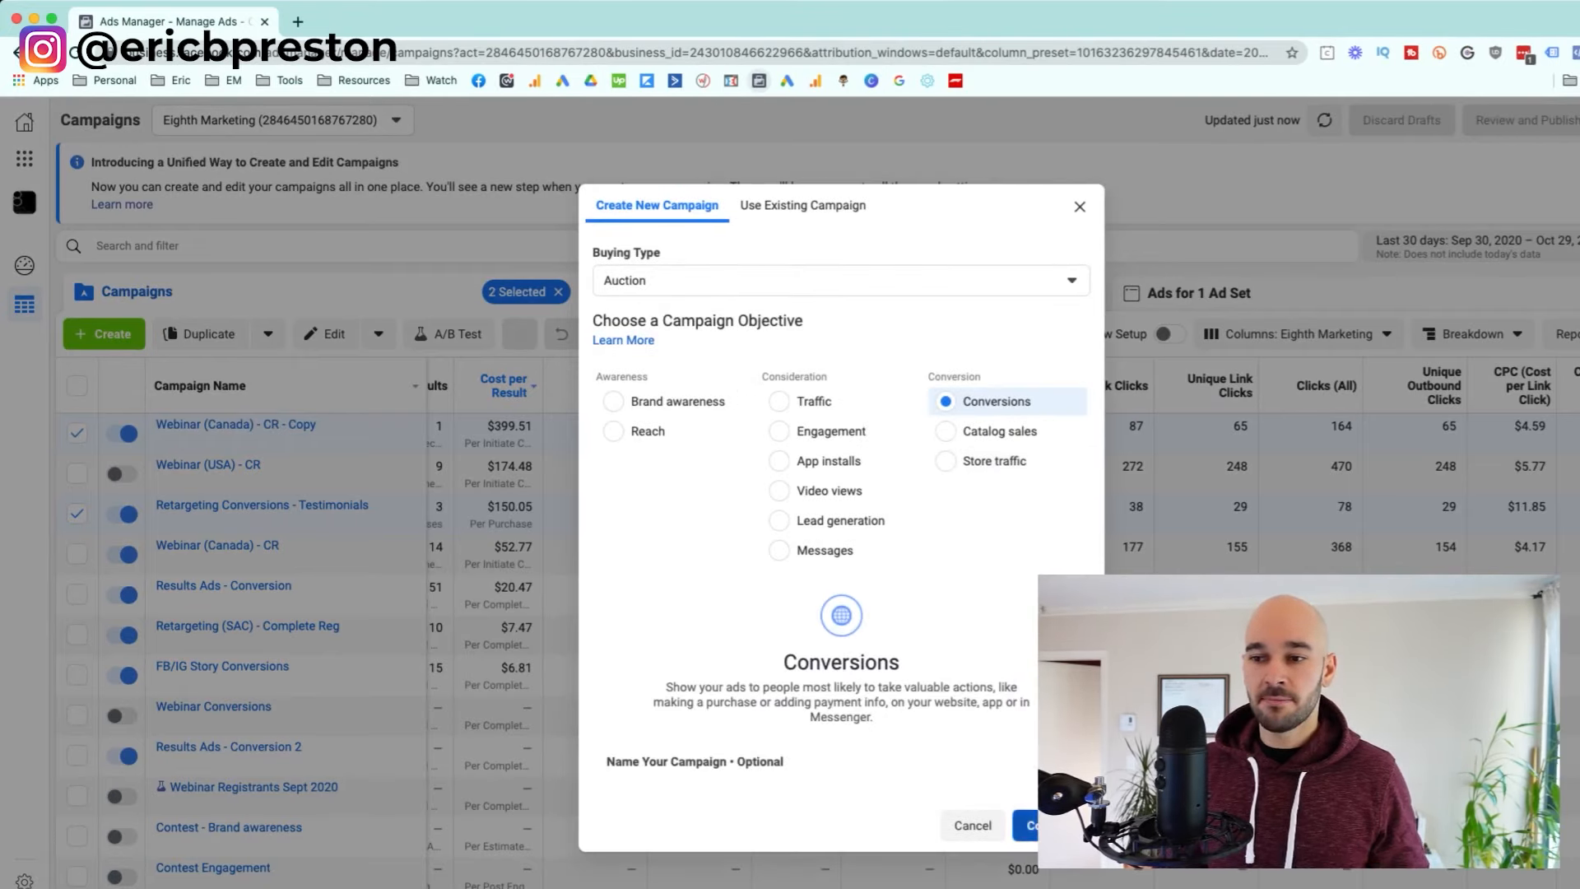
left_click(1028, 825)
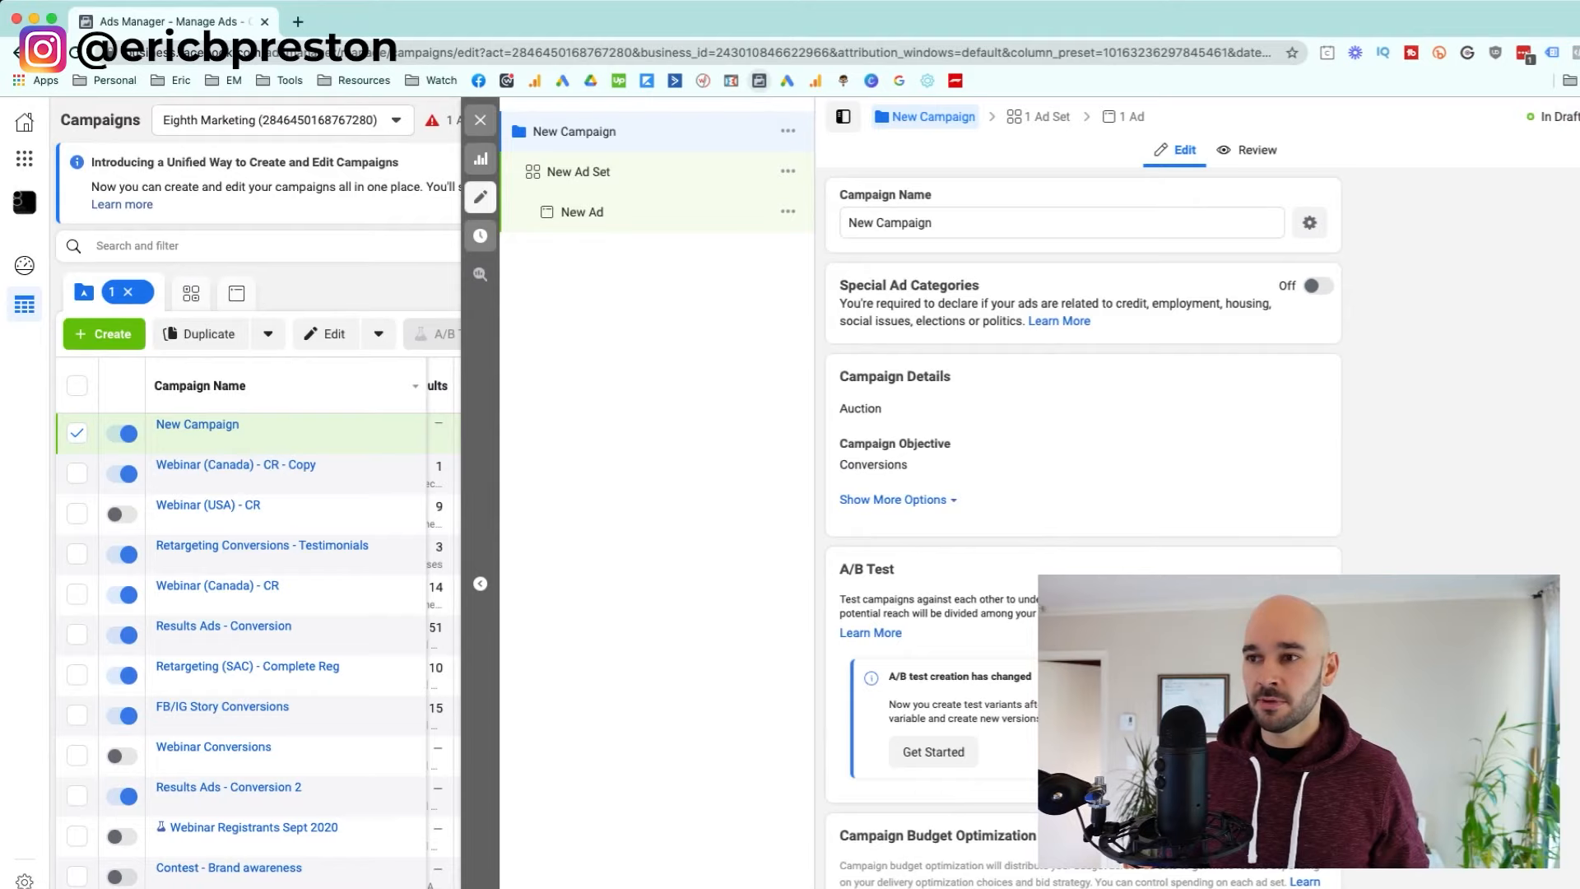
Open the new ad set's custom audience settings and check the options for creating a new audience
left_click(578, 172)
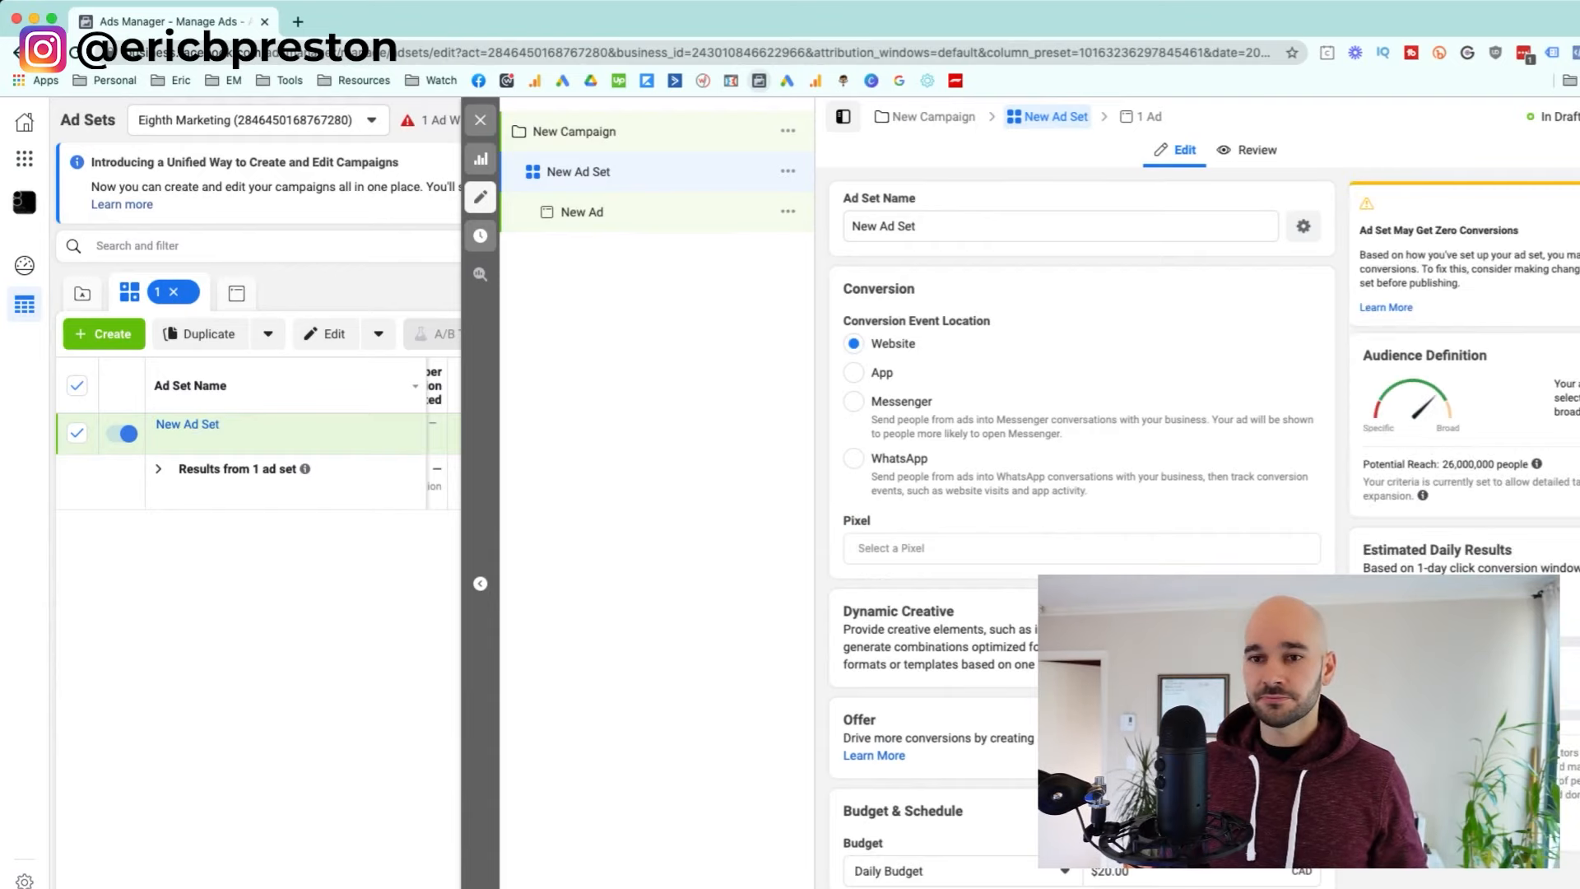
scroll(1082, 494, "down", 4)
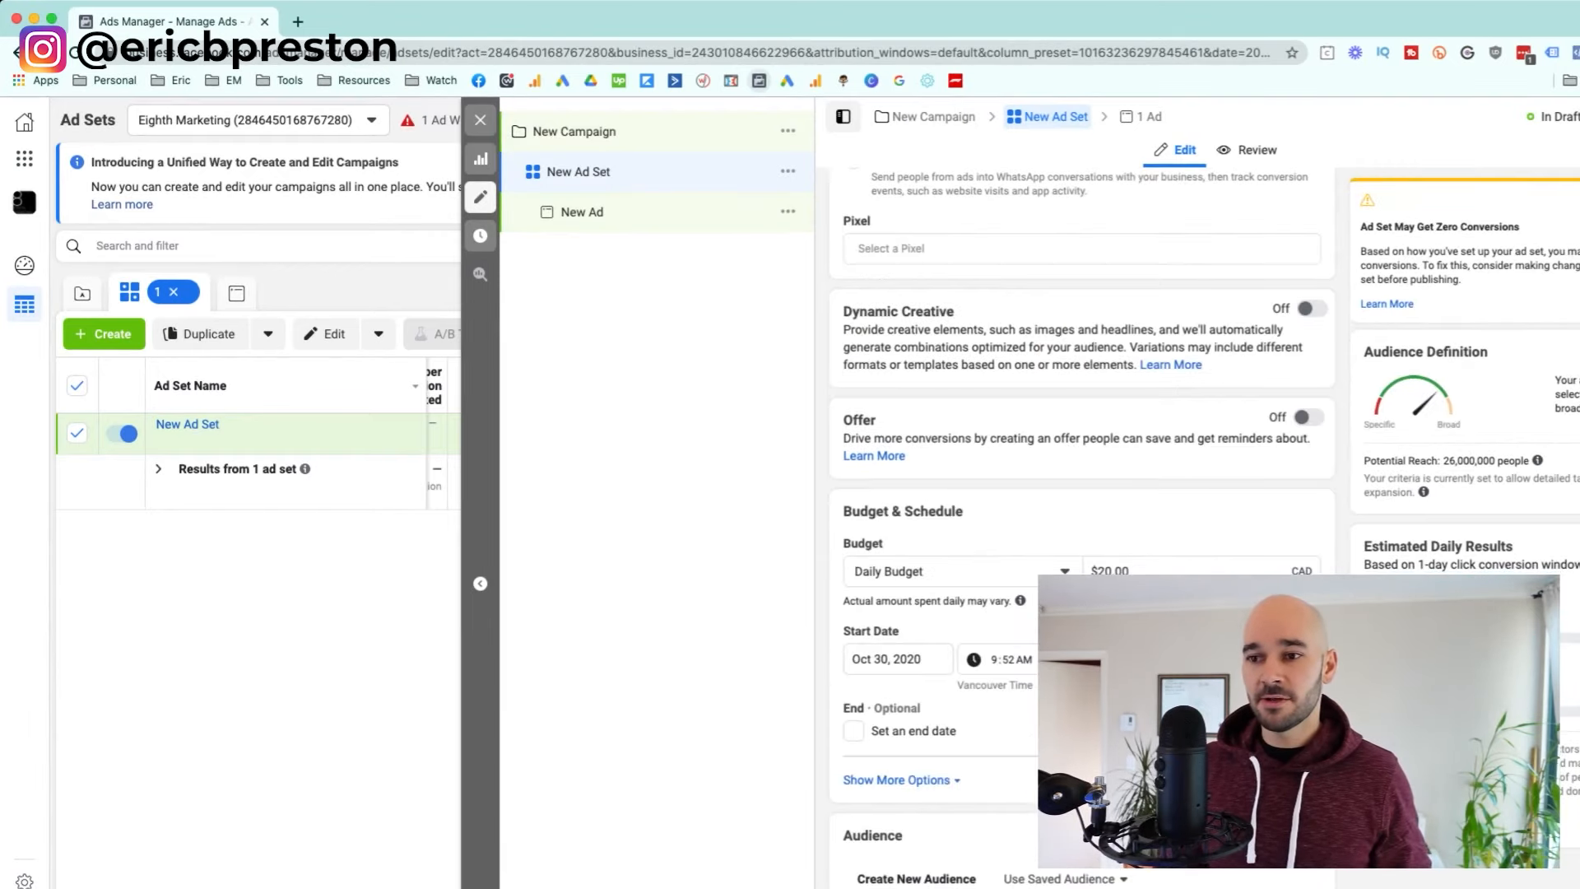
scroll(1082, 494, "down", 7)
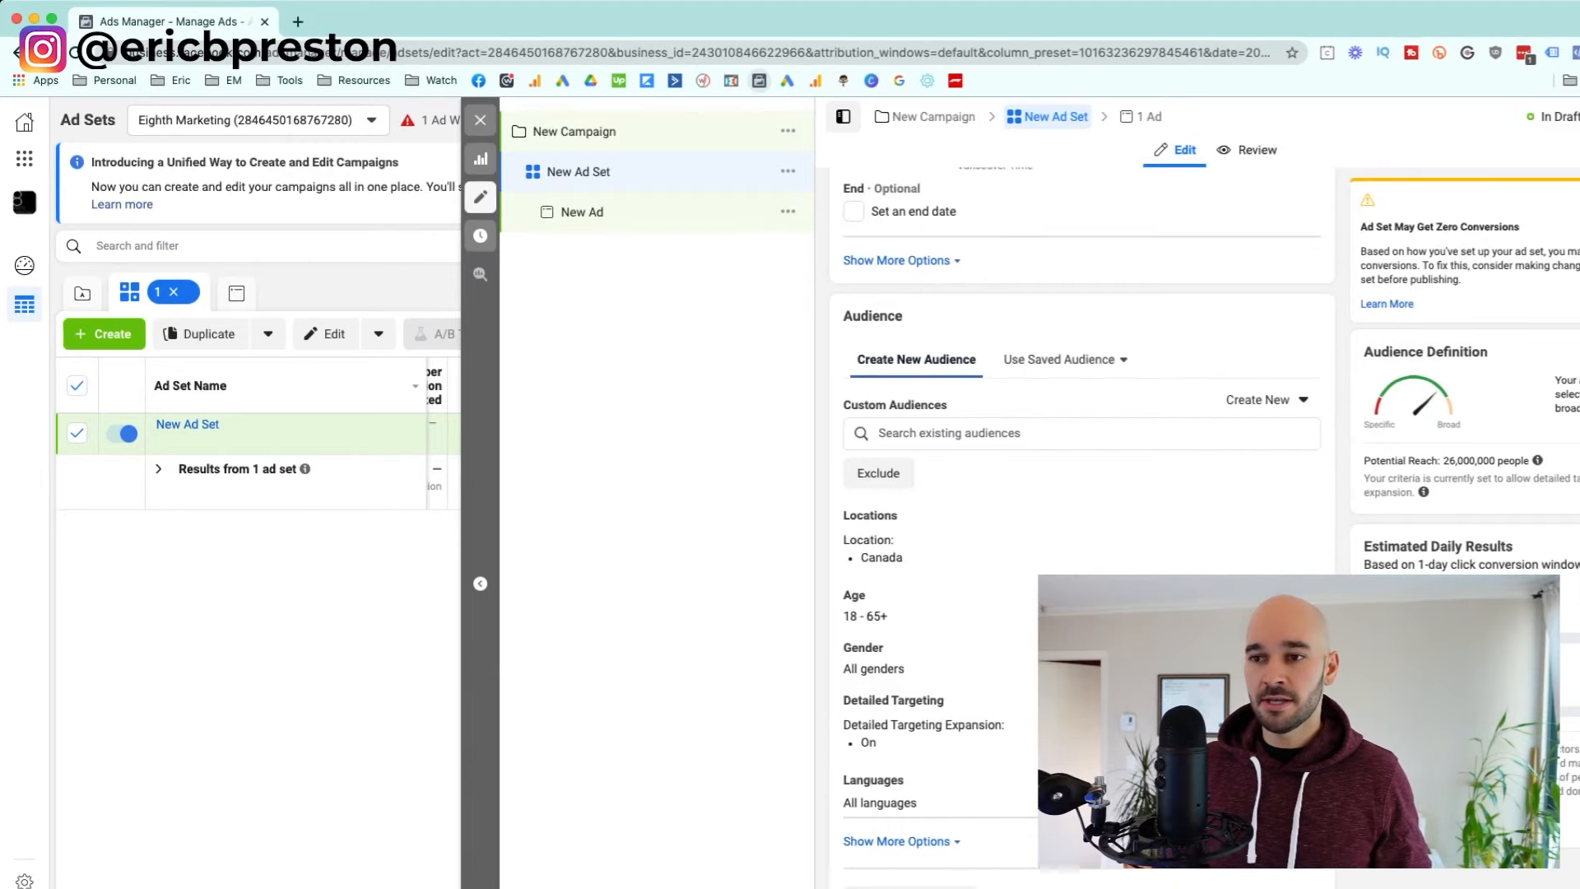
left_click(1082, 433)
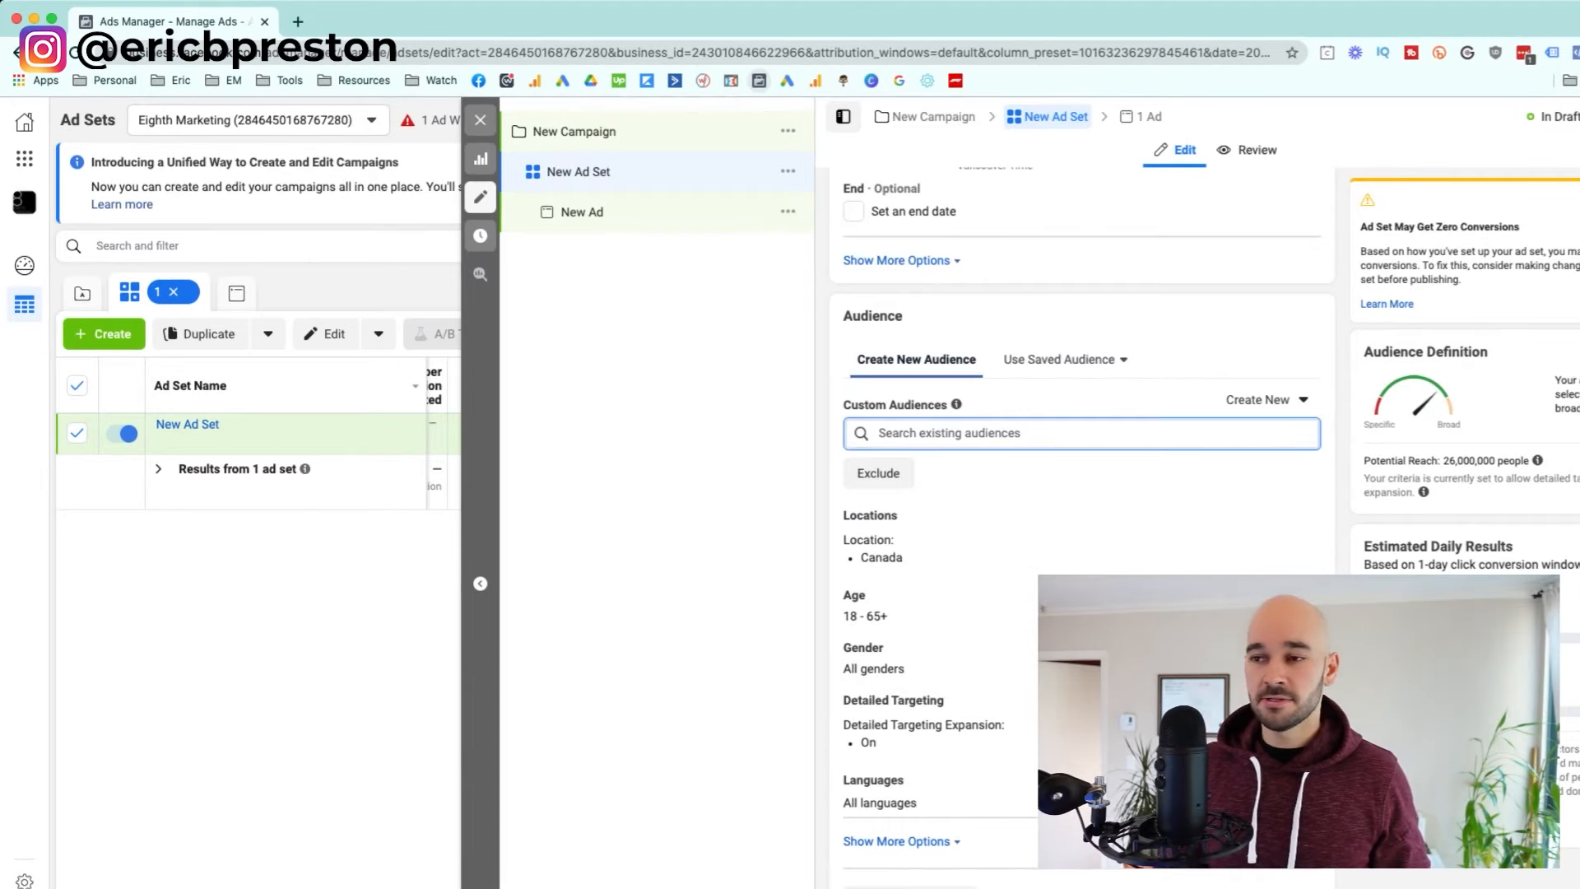
left_click_drag(869, 404, 922, 405)
left_click(922, 405)
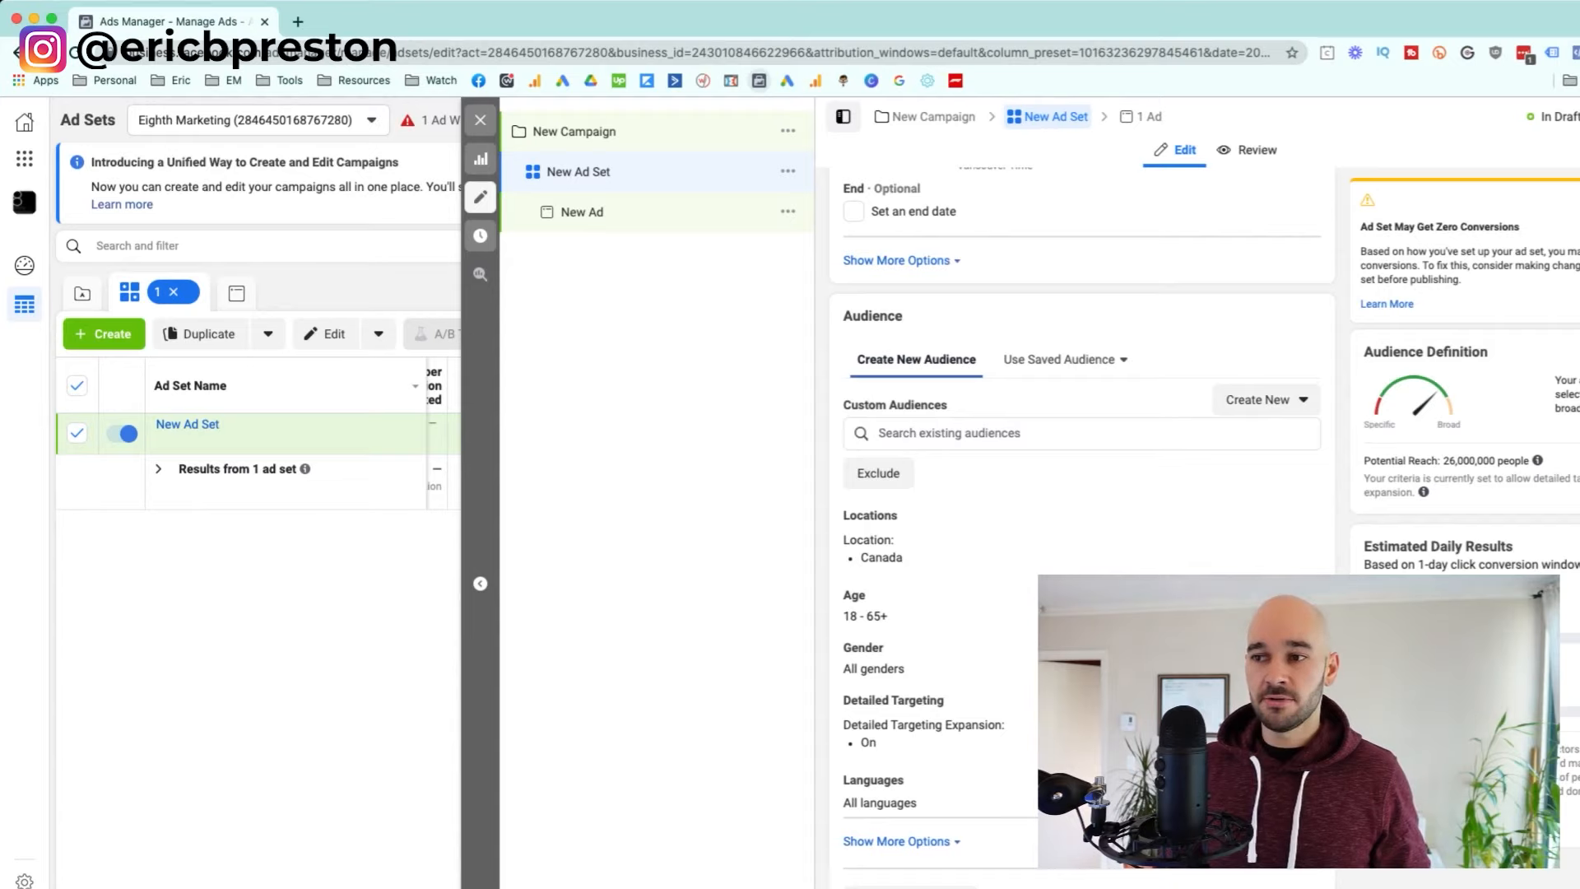
left_click(1266, 399)
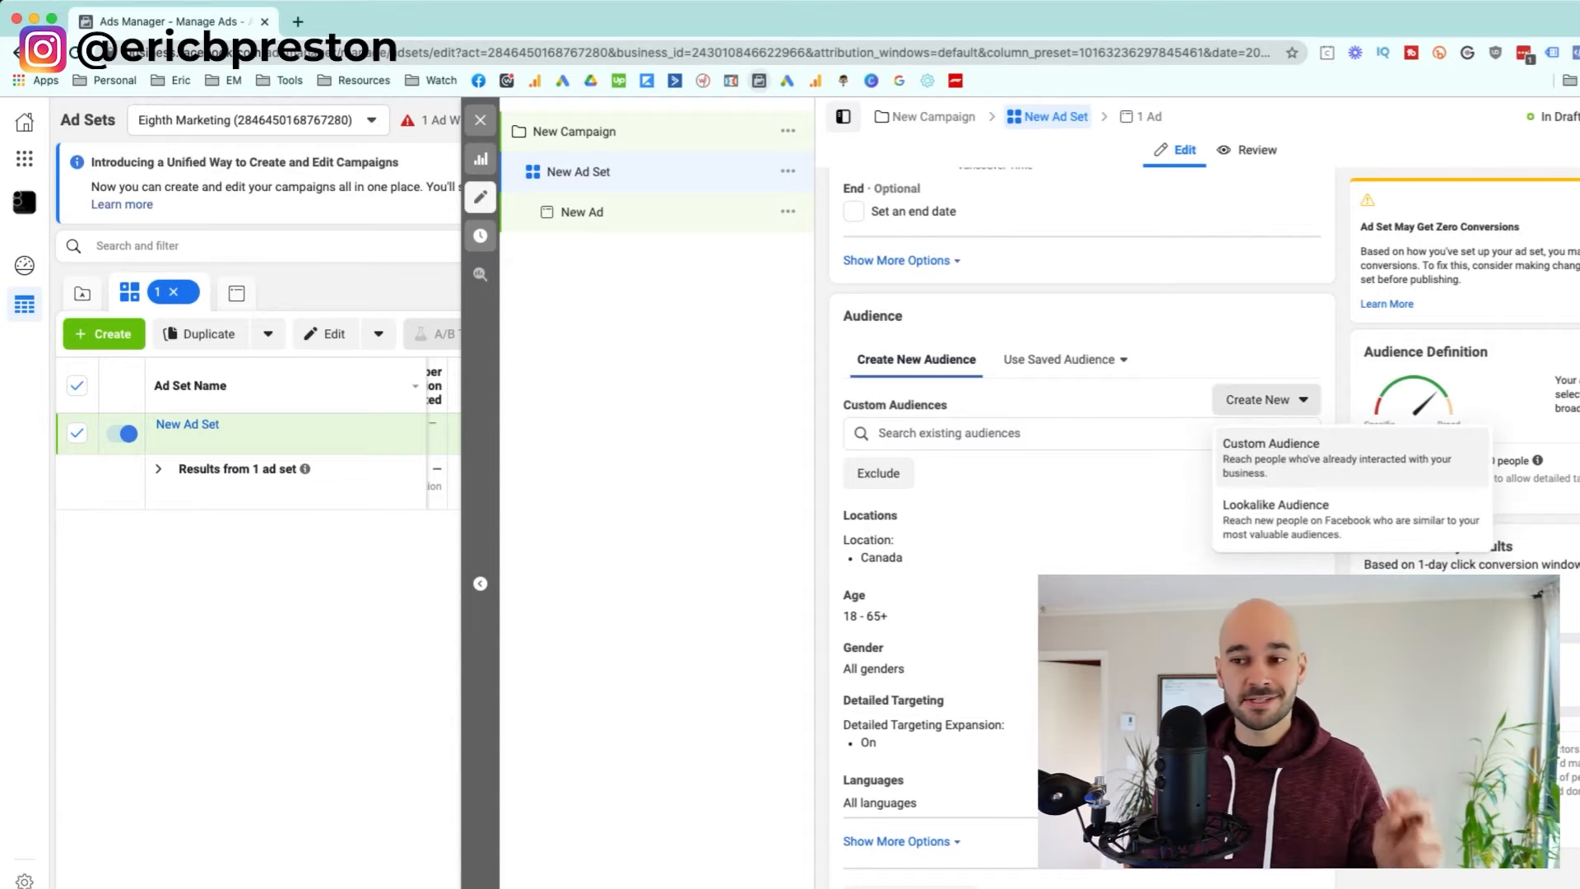
left_click(987, 539)
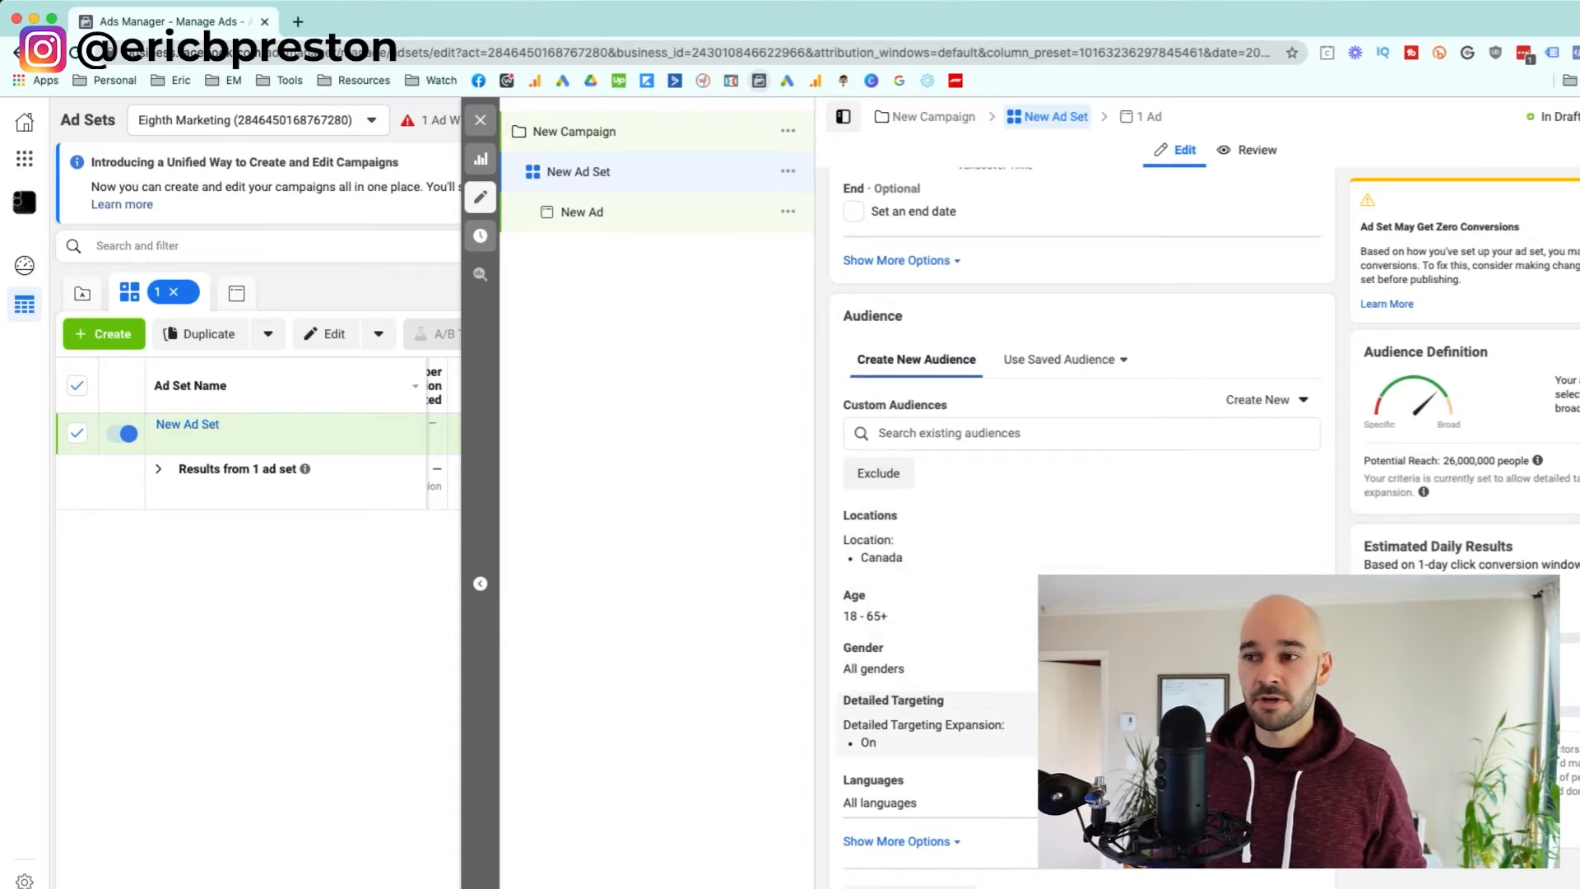
Review the customer list preparation and customer value pages for a new custom audience, and close the dialog without creating one
left_click(1266, 399)
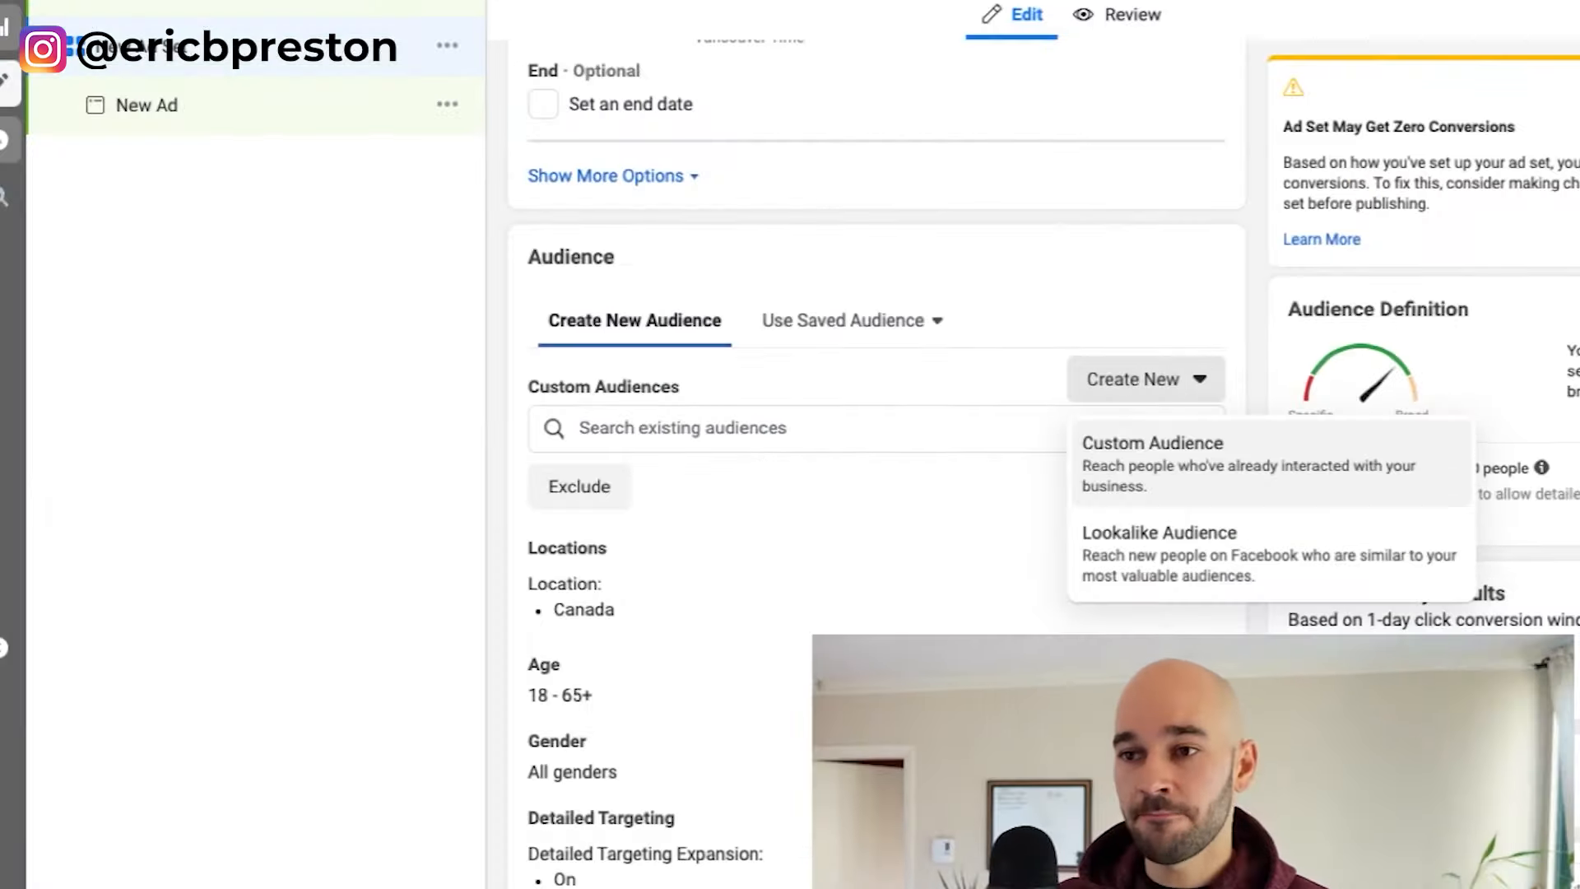
left_click(1272, 452)
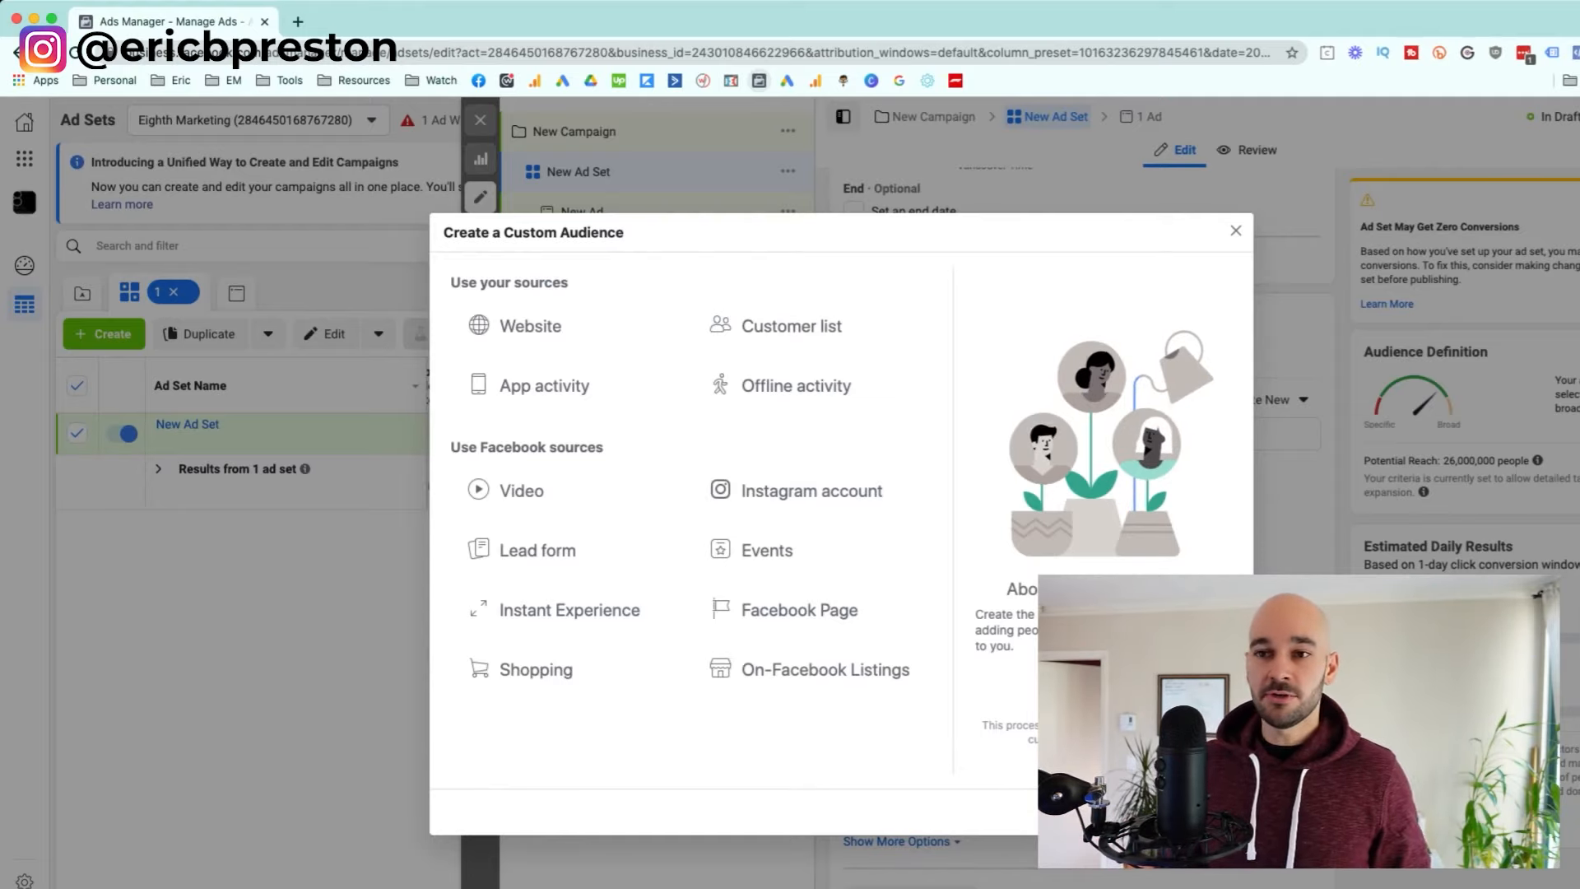
left_click(531, 326)
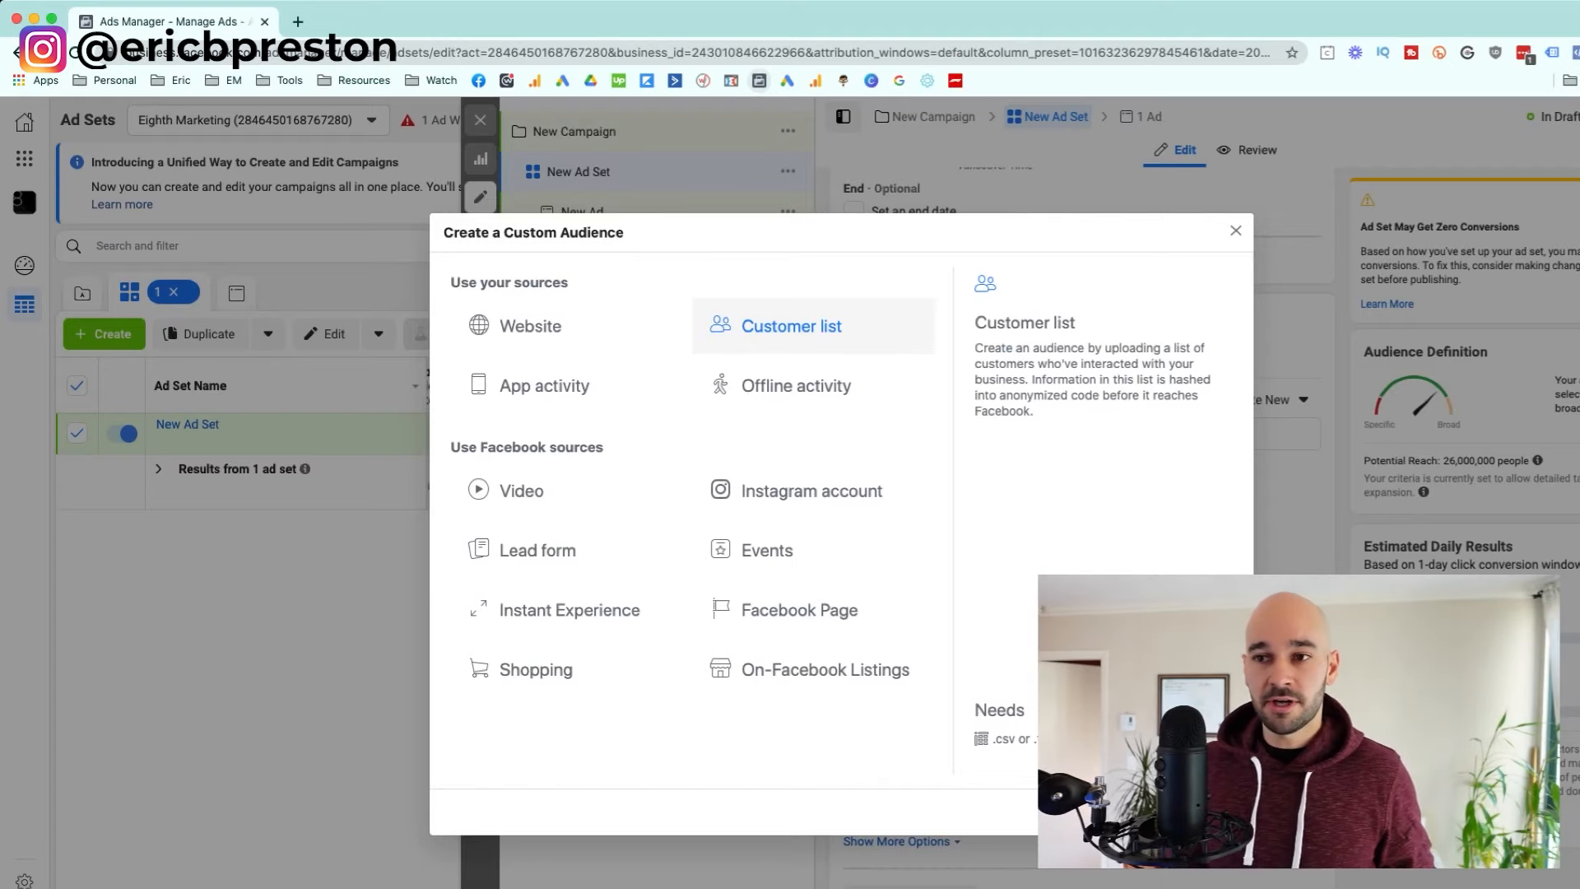
left_click(791, 326)
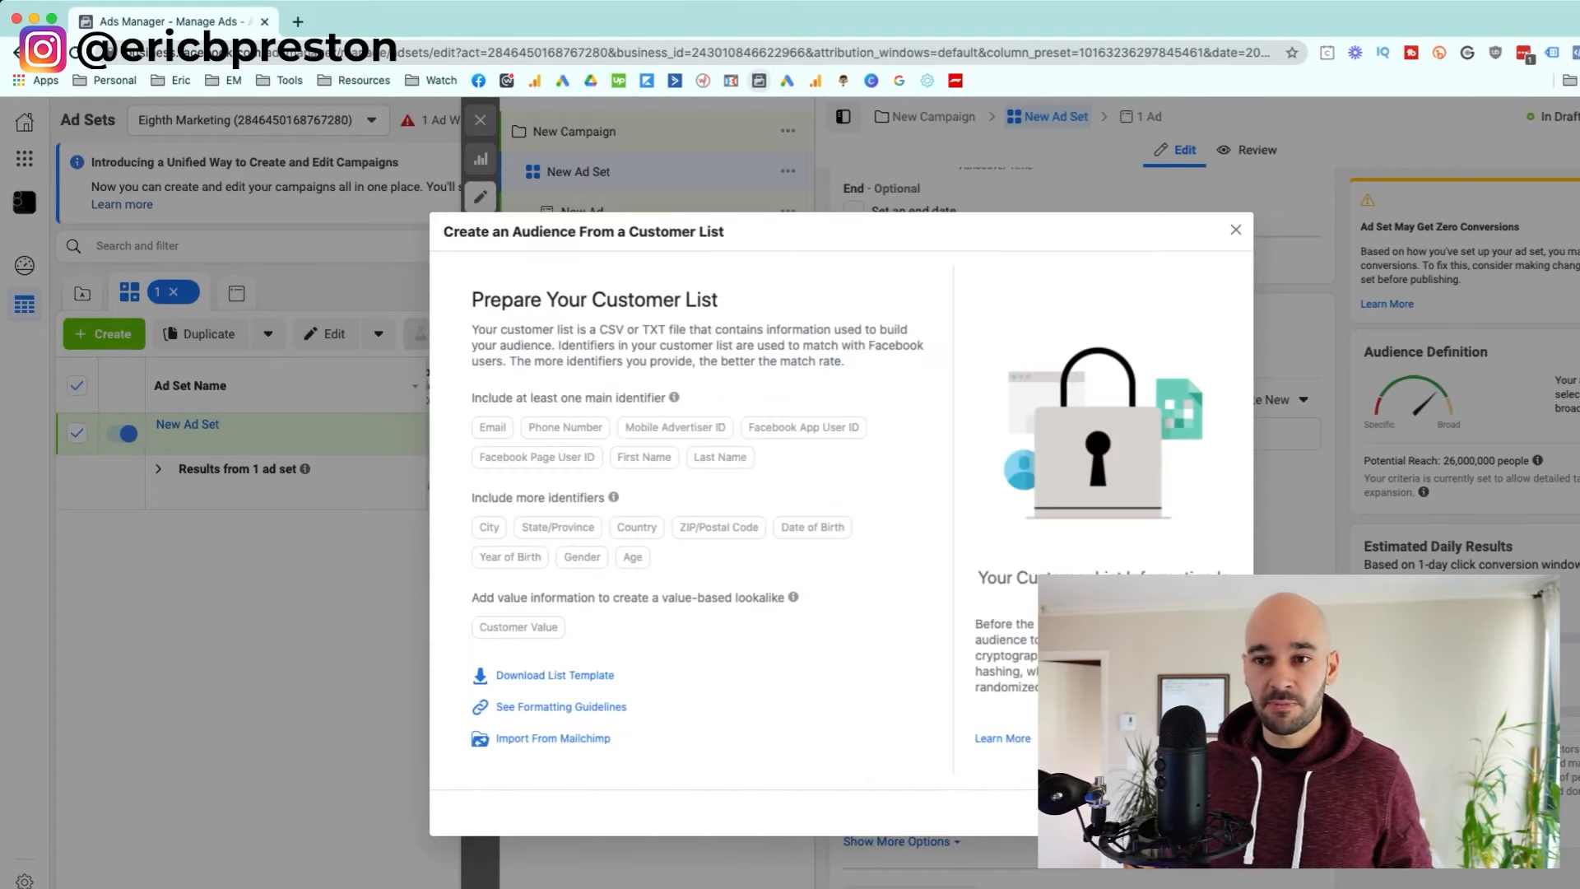
mouse_move(674, 397)
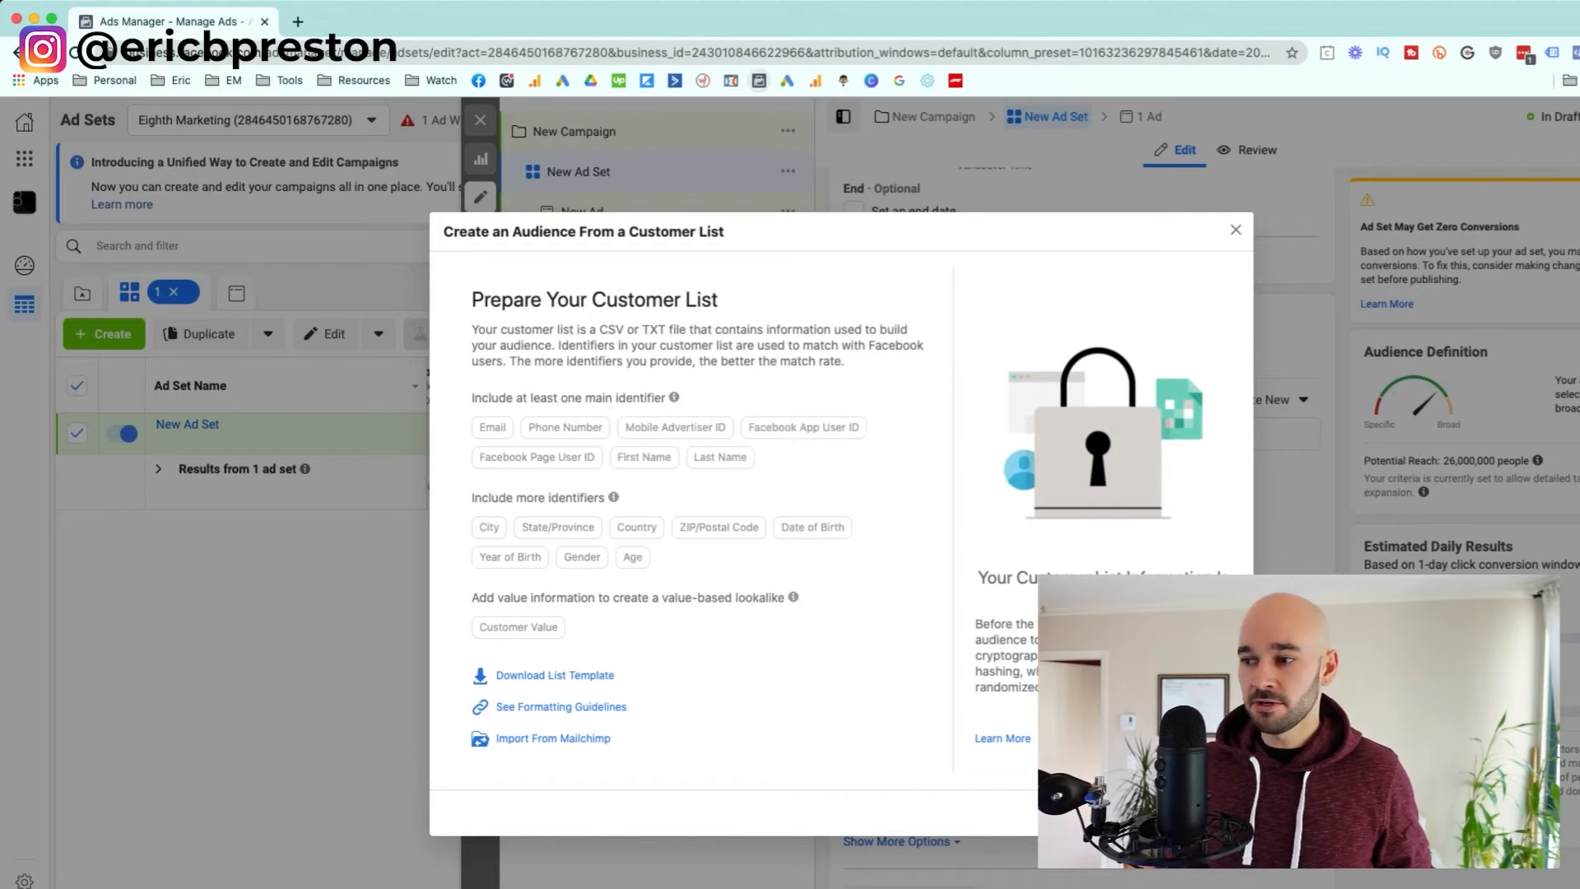
left_click(1220, 813)
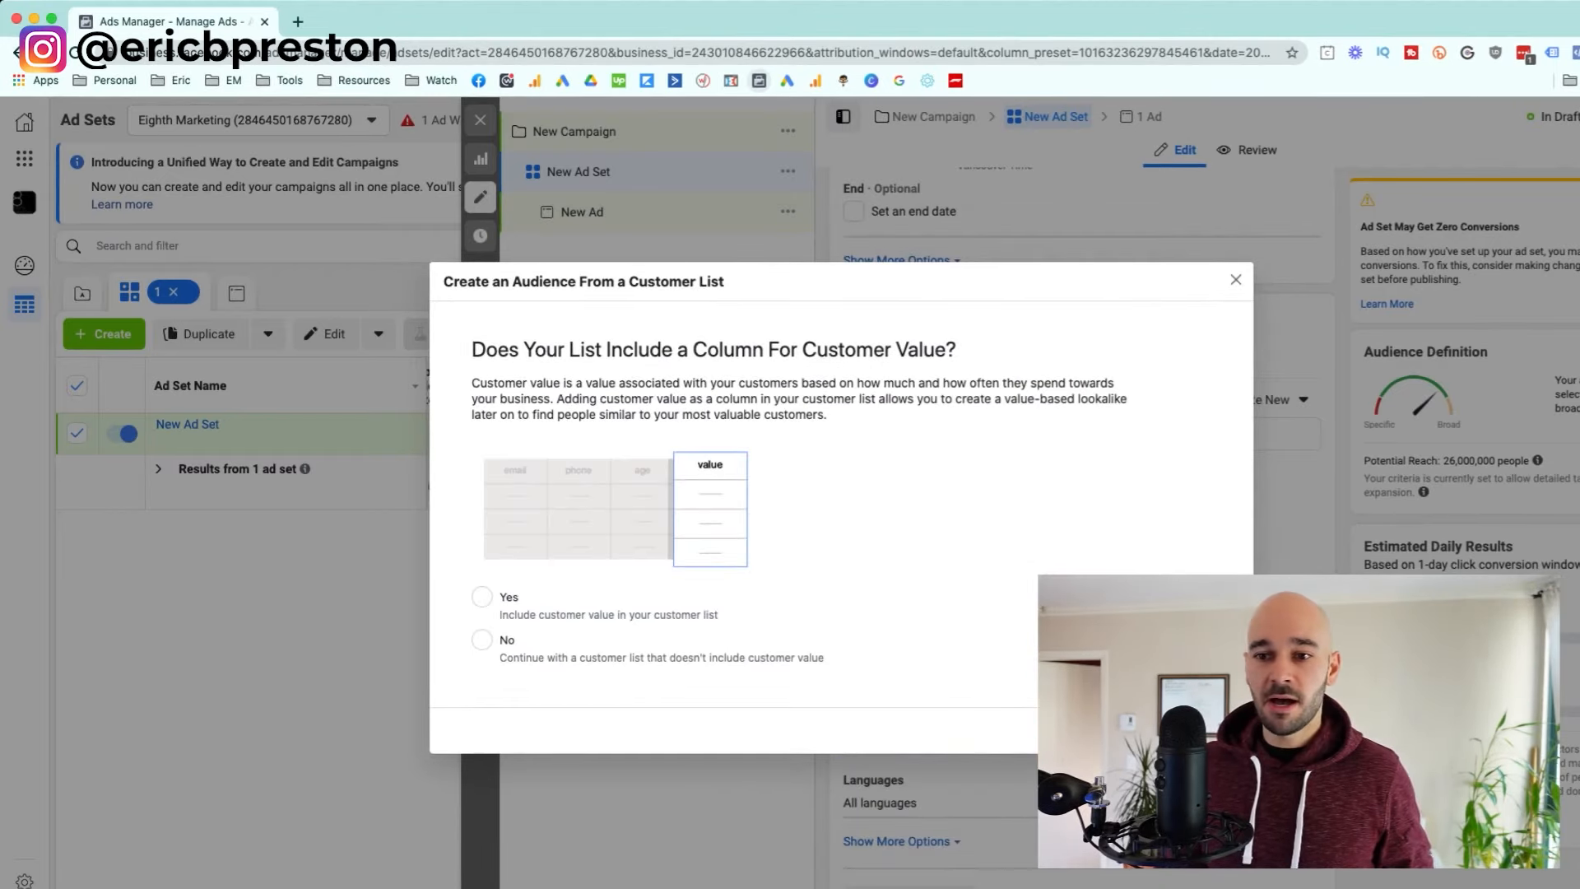
left_click(1170, 731)
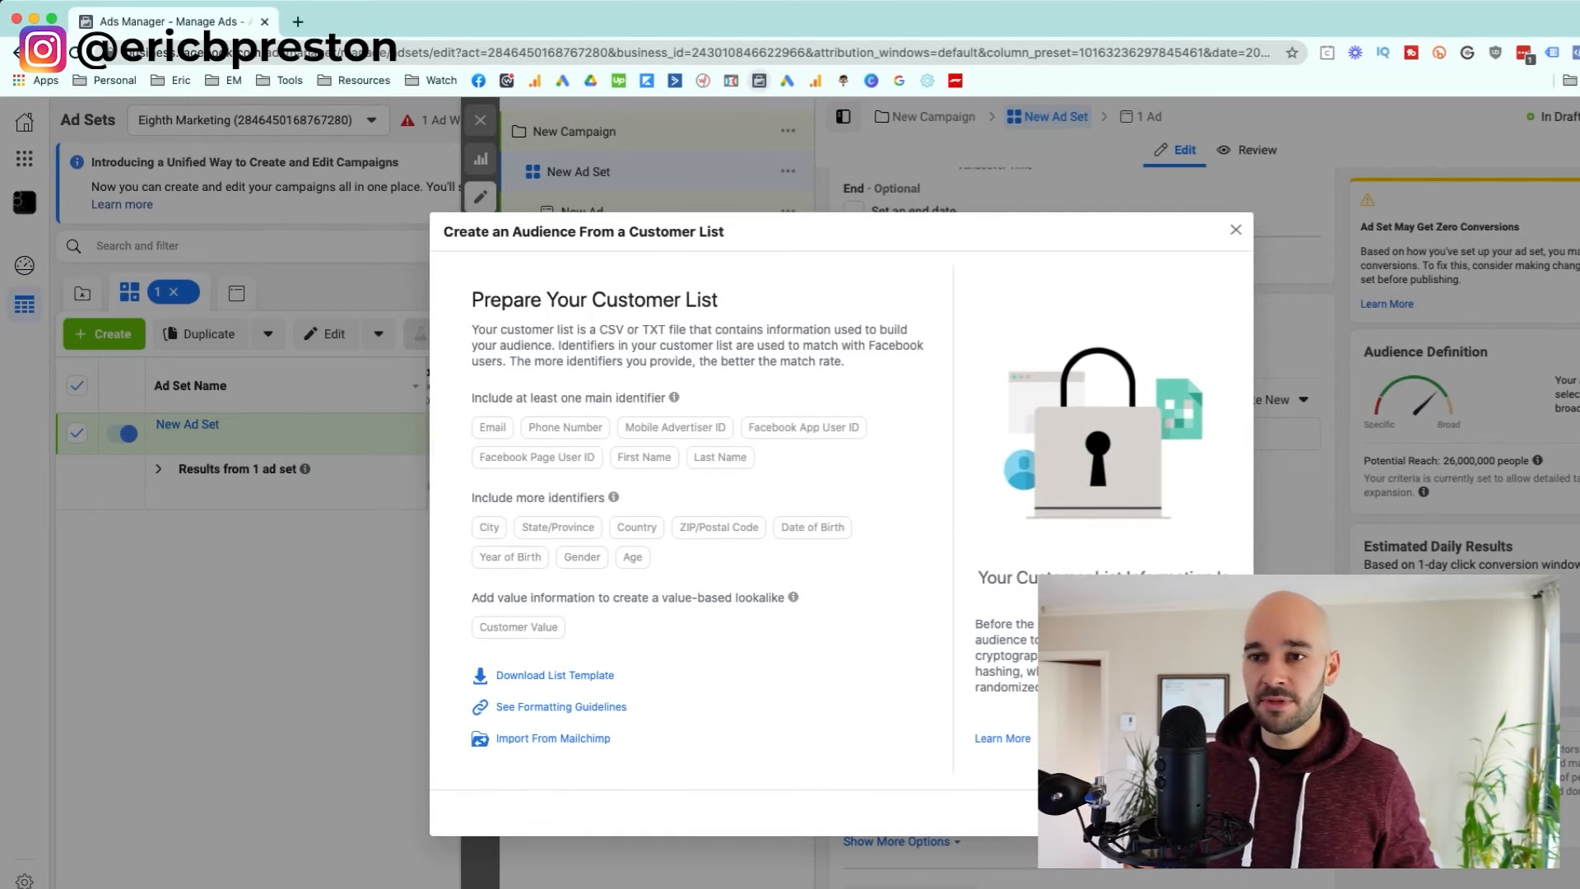
left_click(1156, 813)
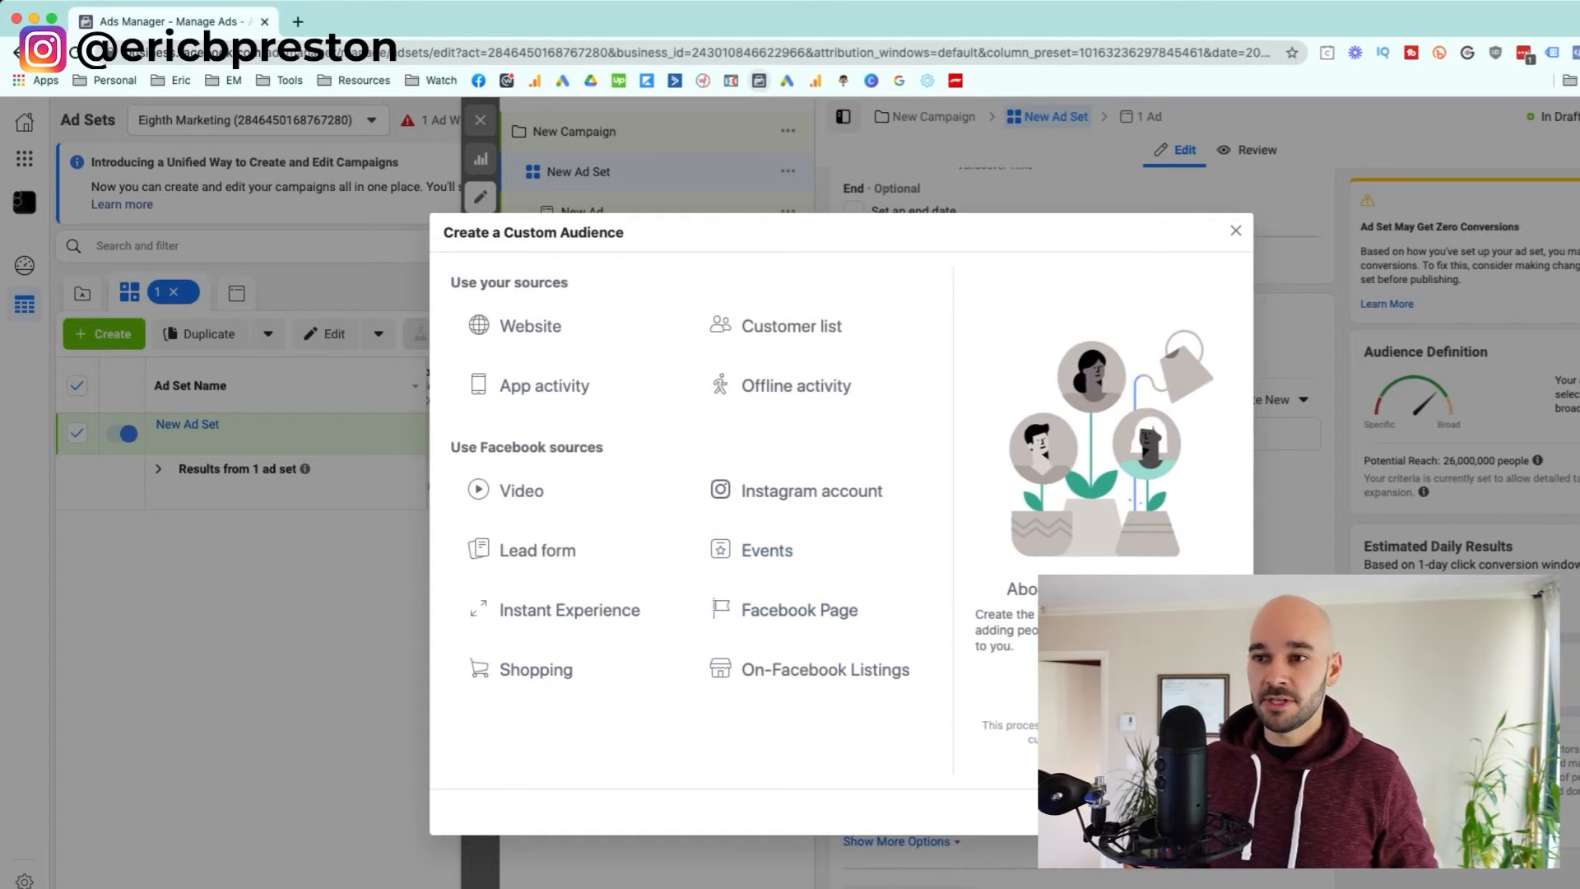
left_click(1236, 231)
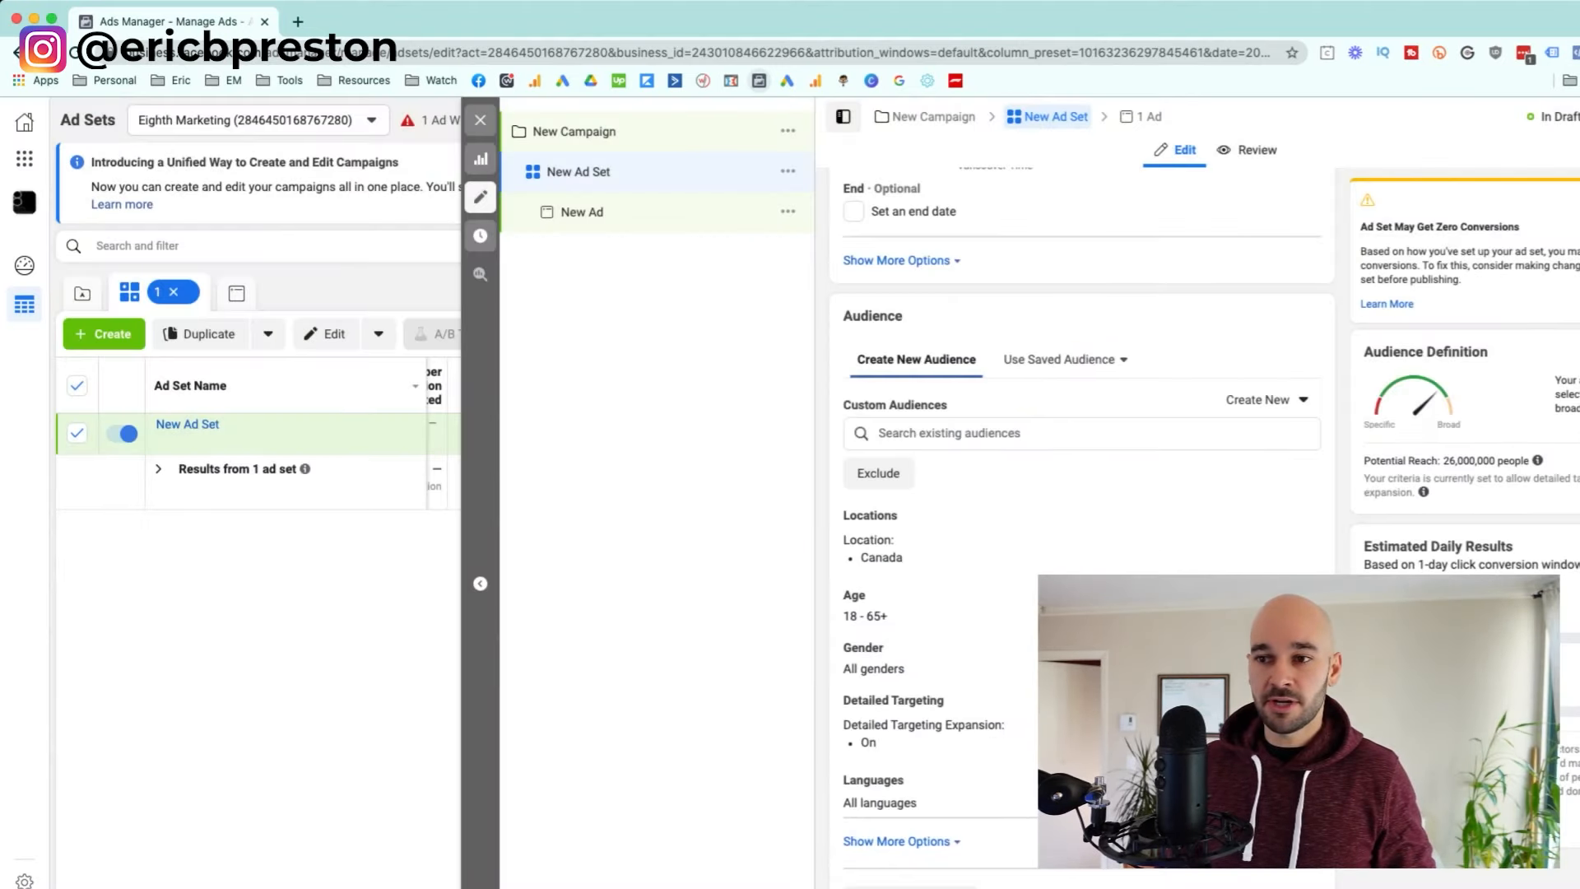
Search the existing custom audiences for "mast", add Master RMM Email List (Sept 22 2020) to the ad set, and remove it again
left_click(1017, 434)
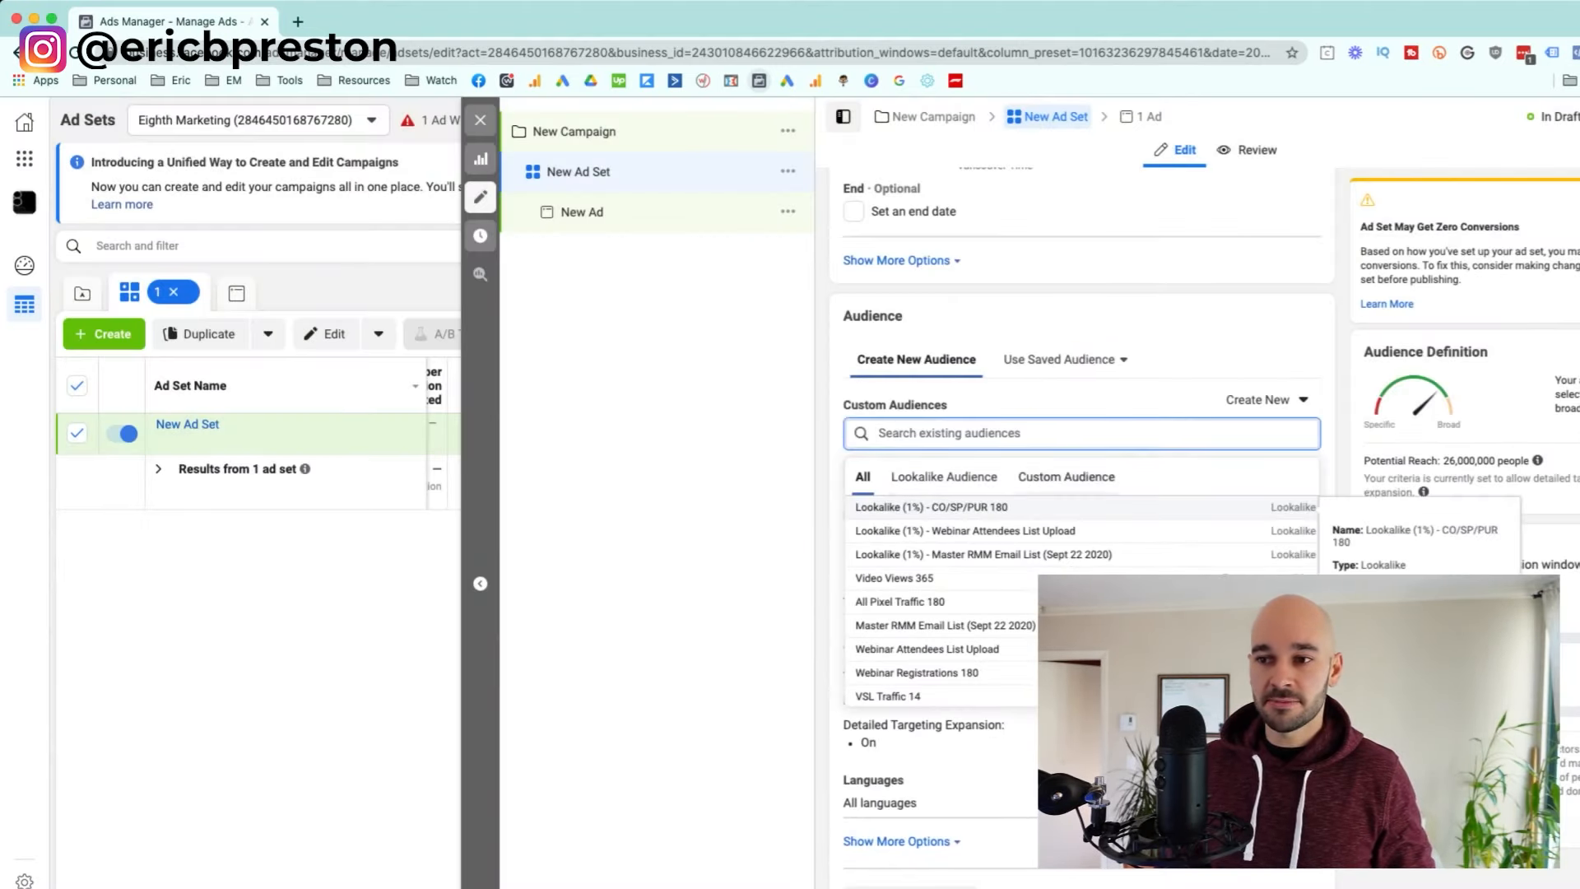
left_click(1067, 476)
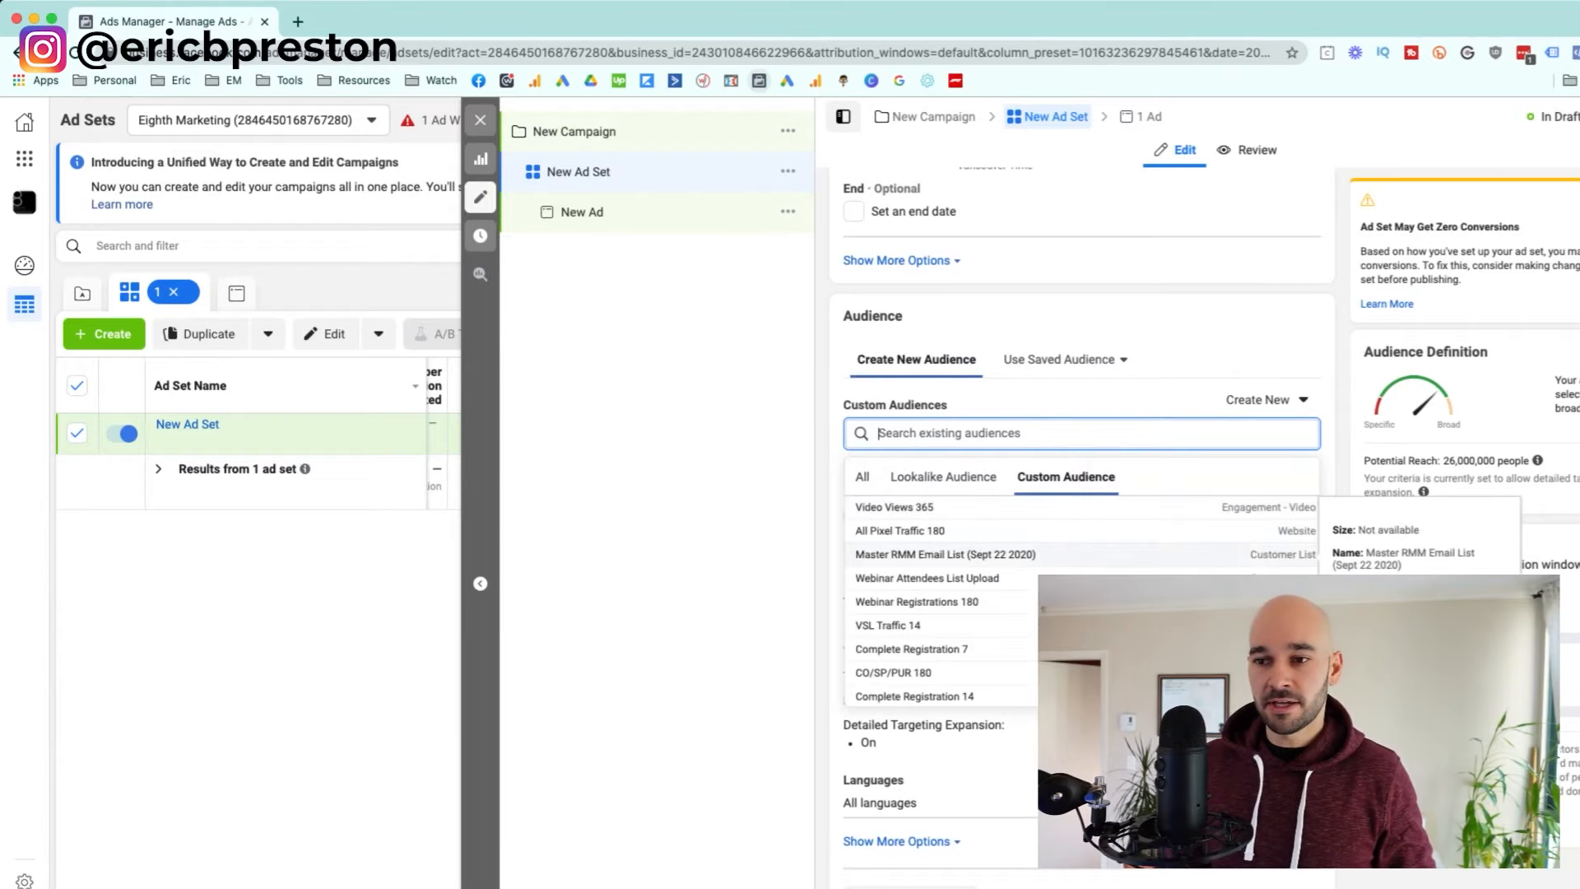
scroll(938, 560, "down", 5)
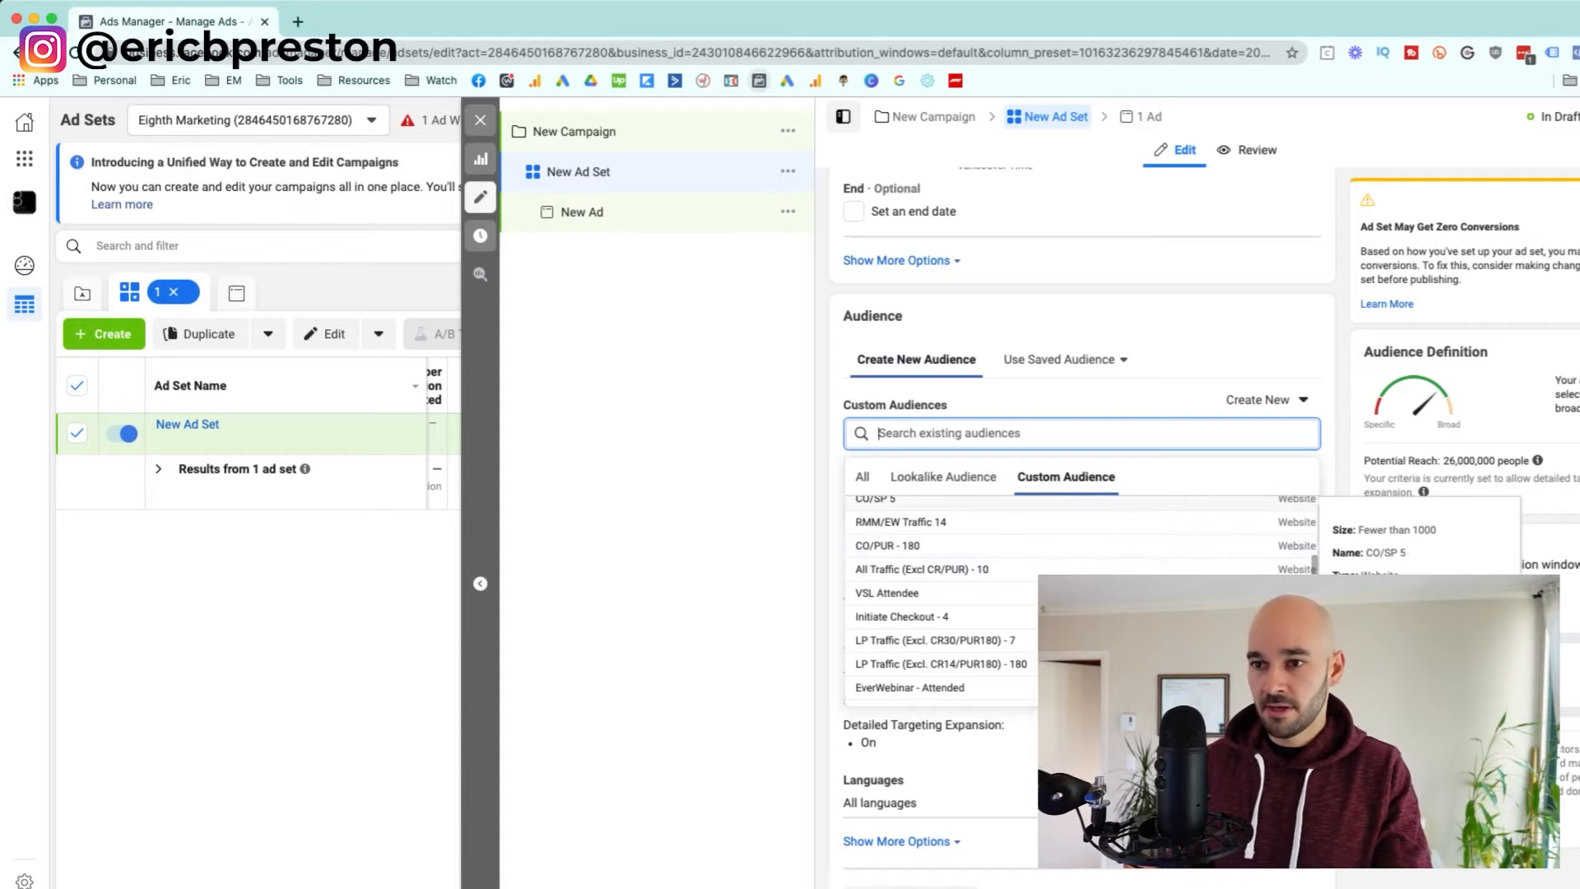
type("mast")
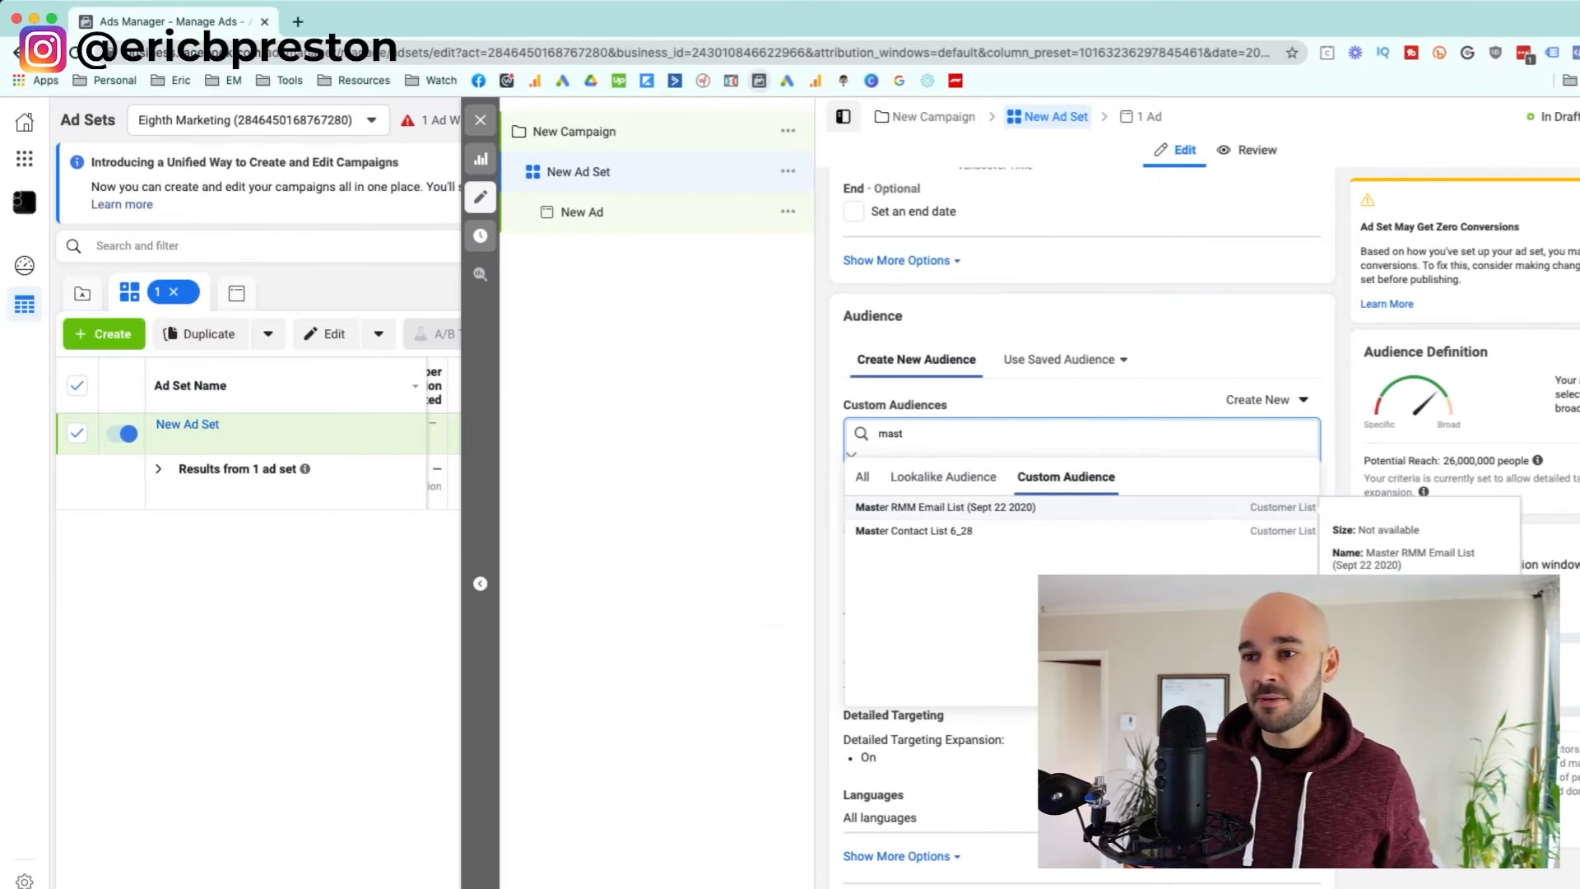
key("Return")
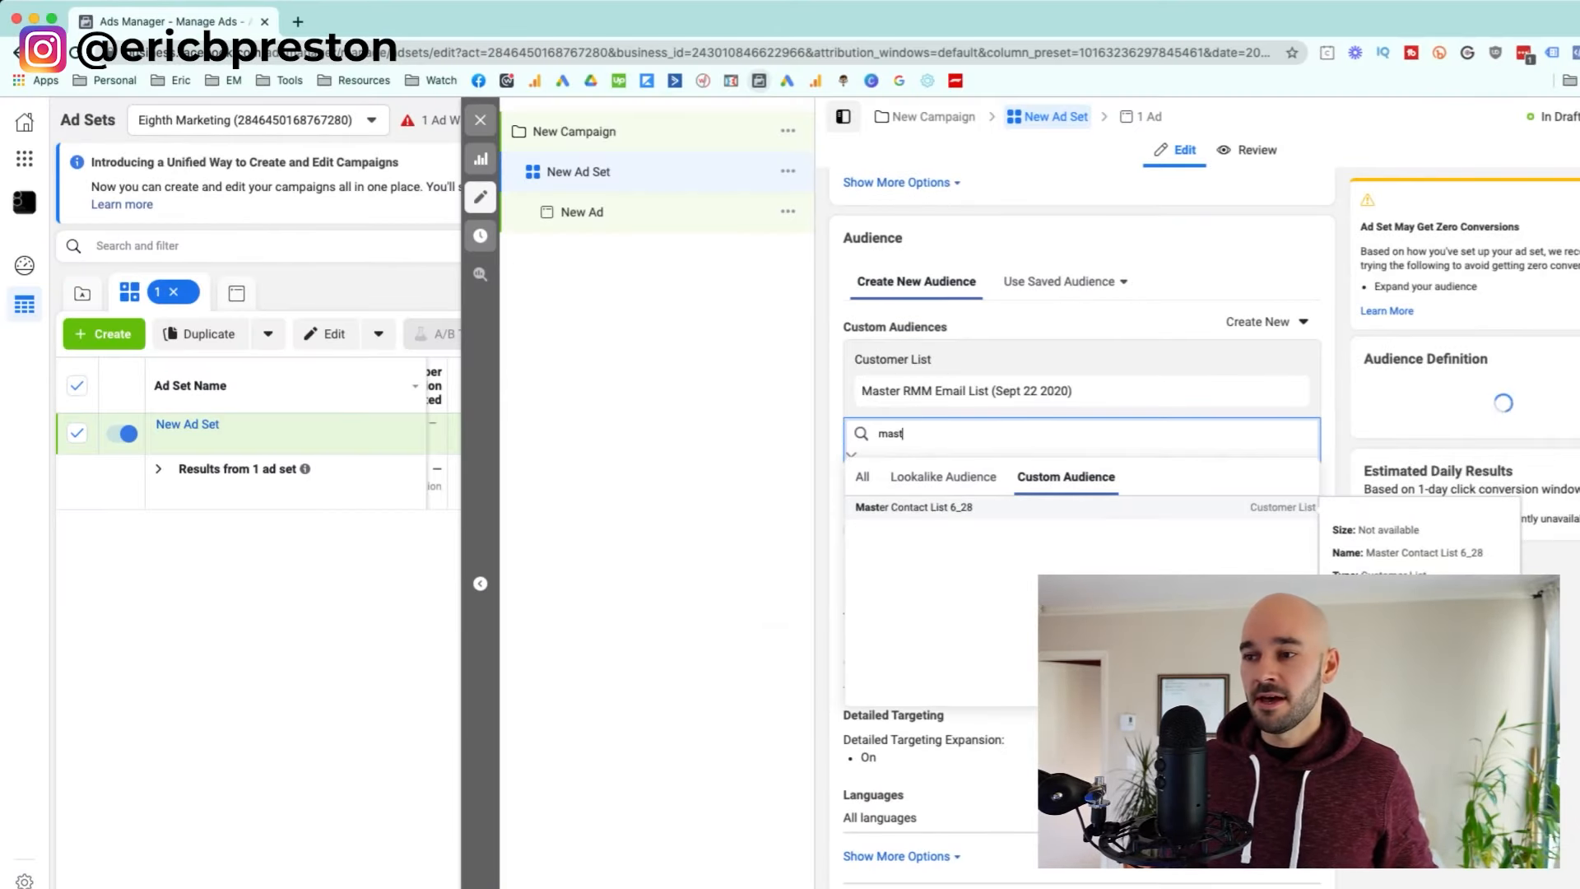
key("Escape")
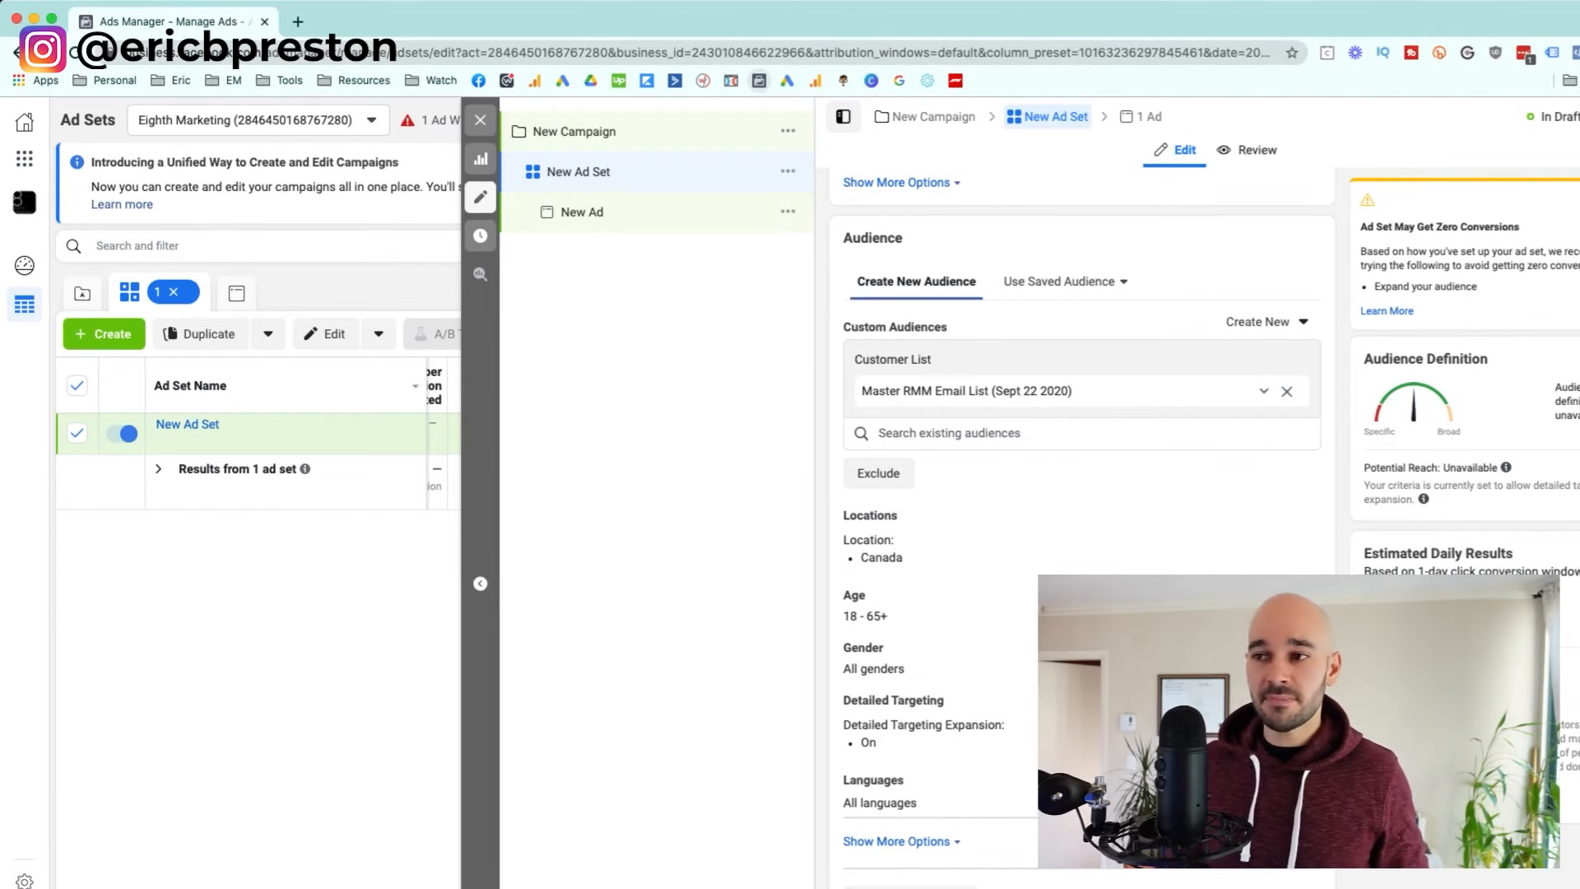
left_click(1286, 391)
left_click(1264, 321)
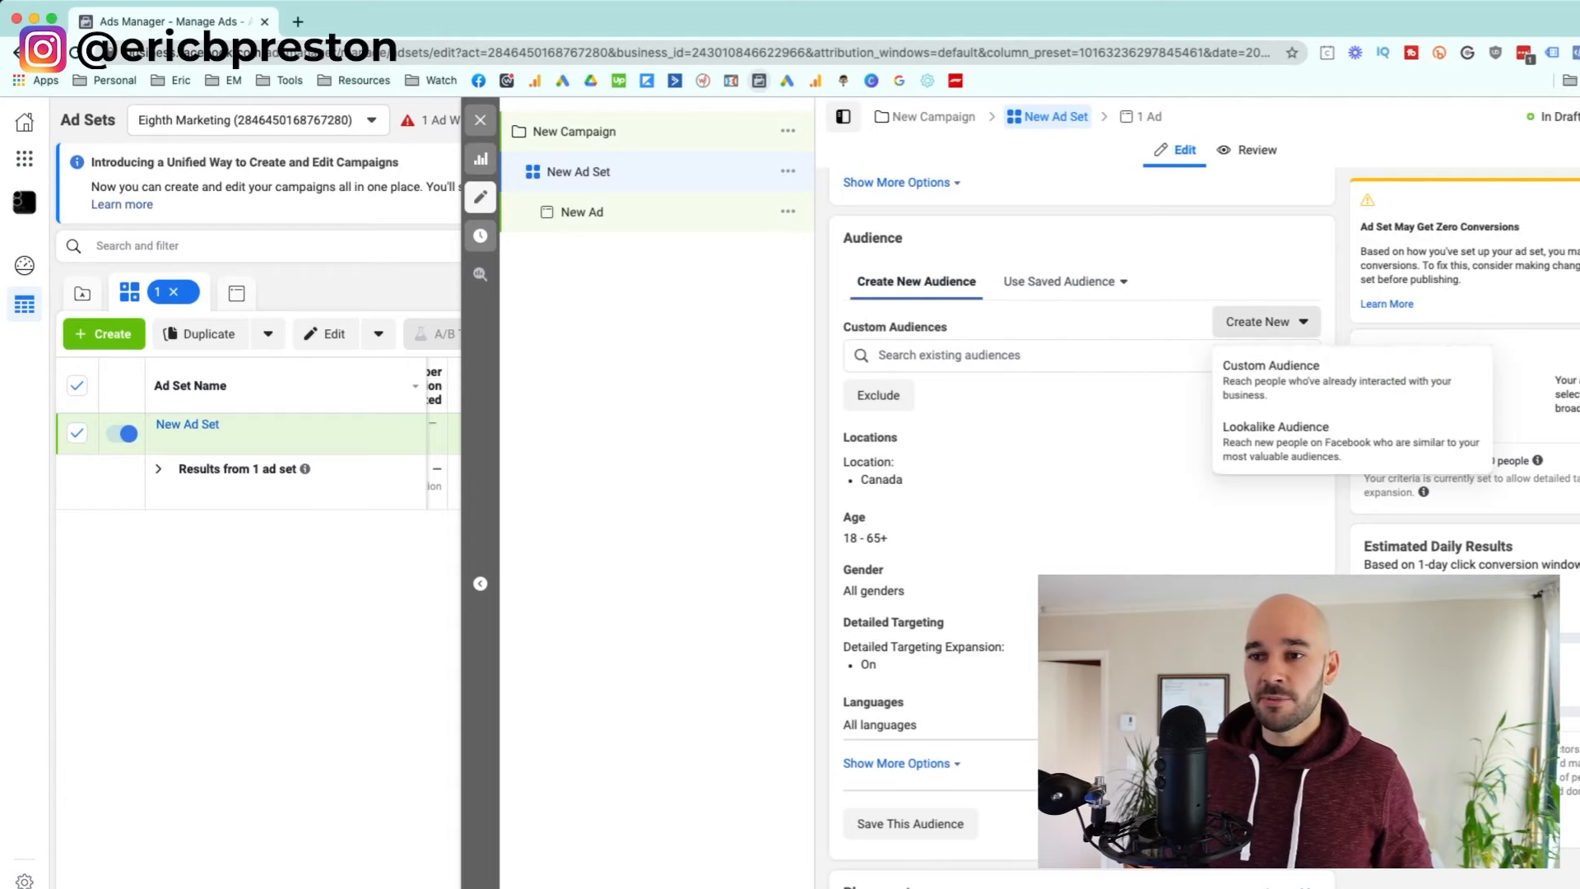
left_click(1272, 374)
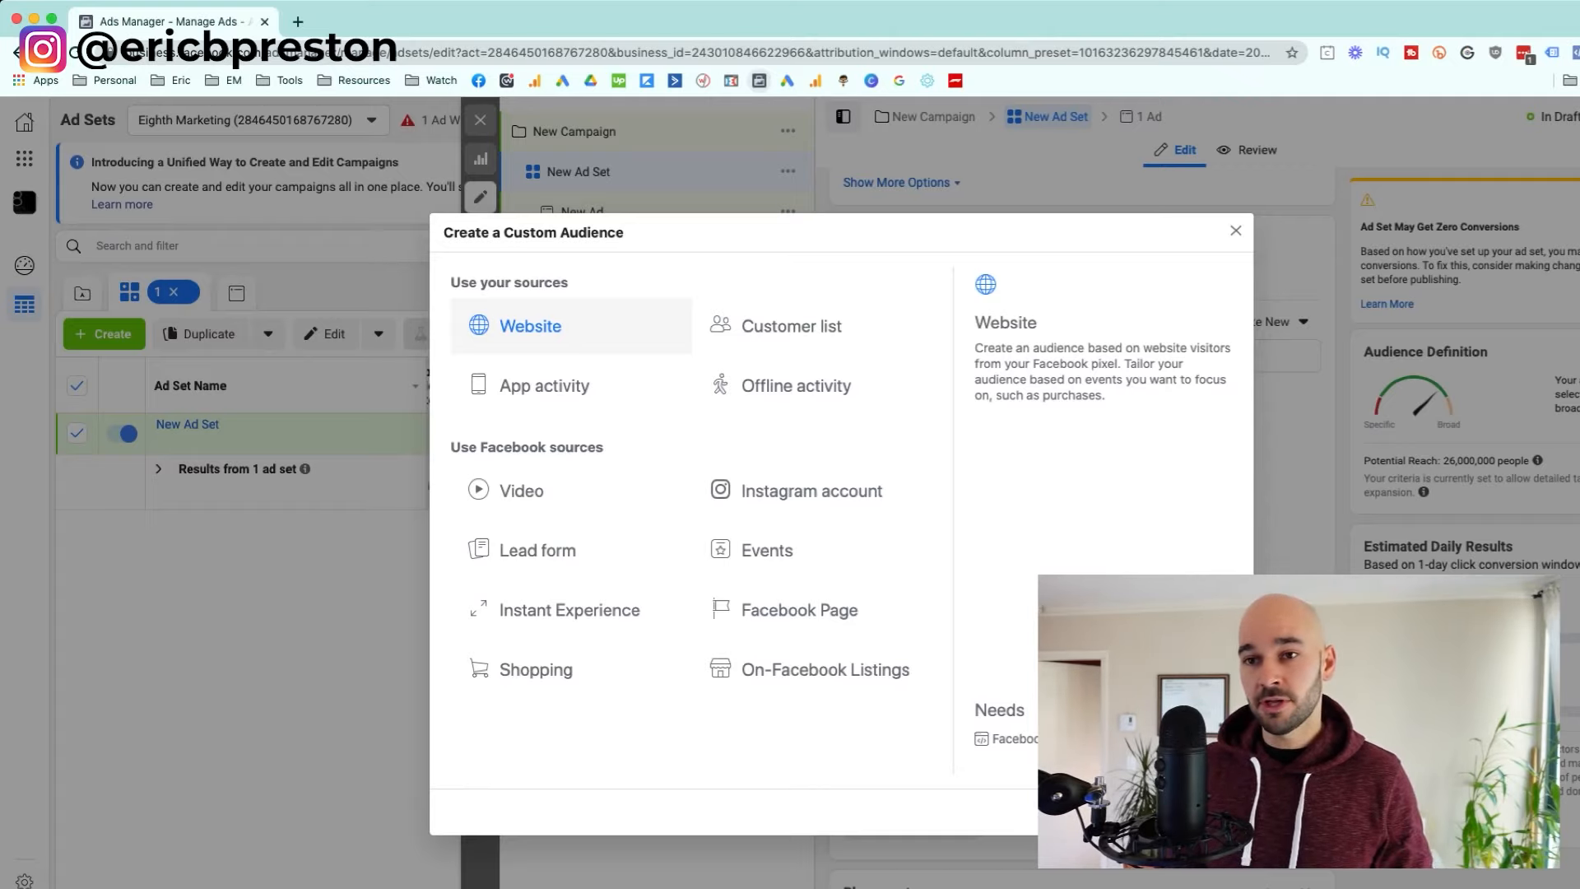
left_click(530, 326)
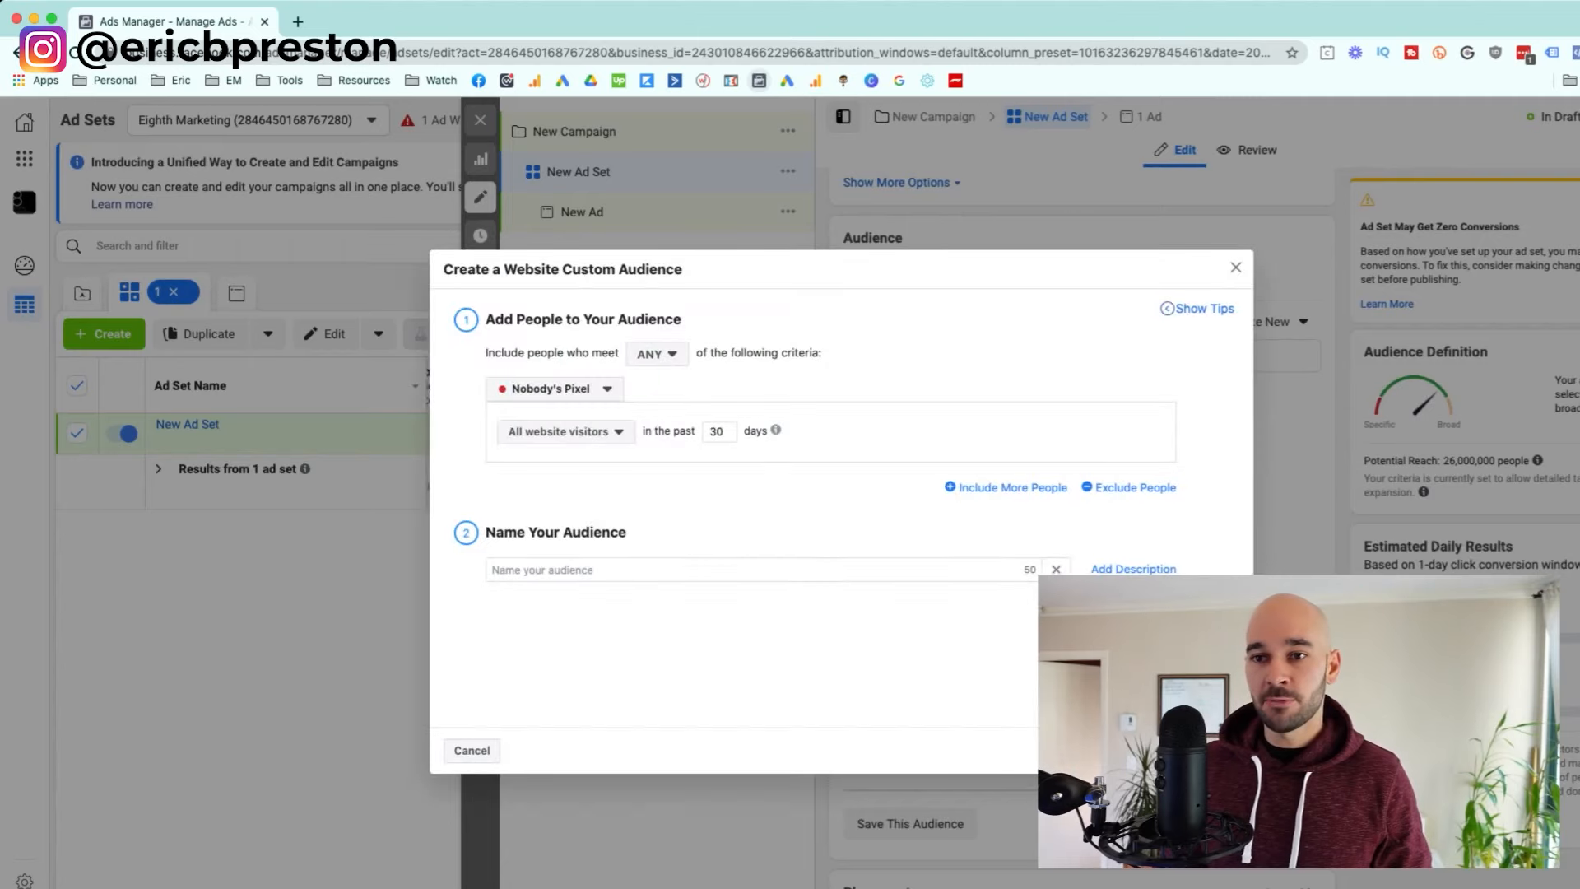
left_click(555, 388)
left_click(568, 413)
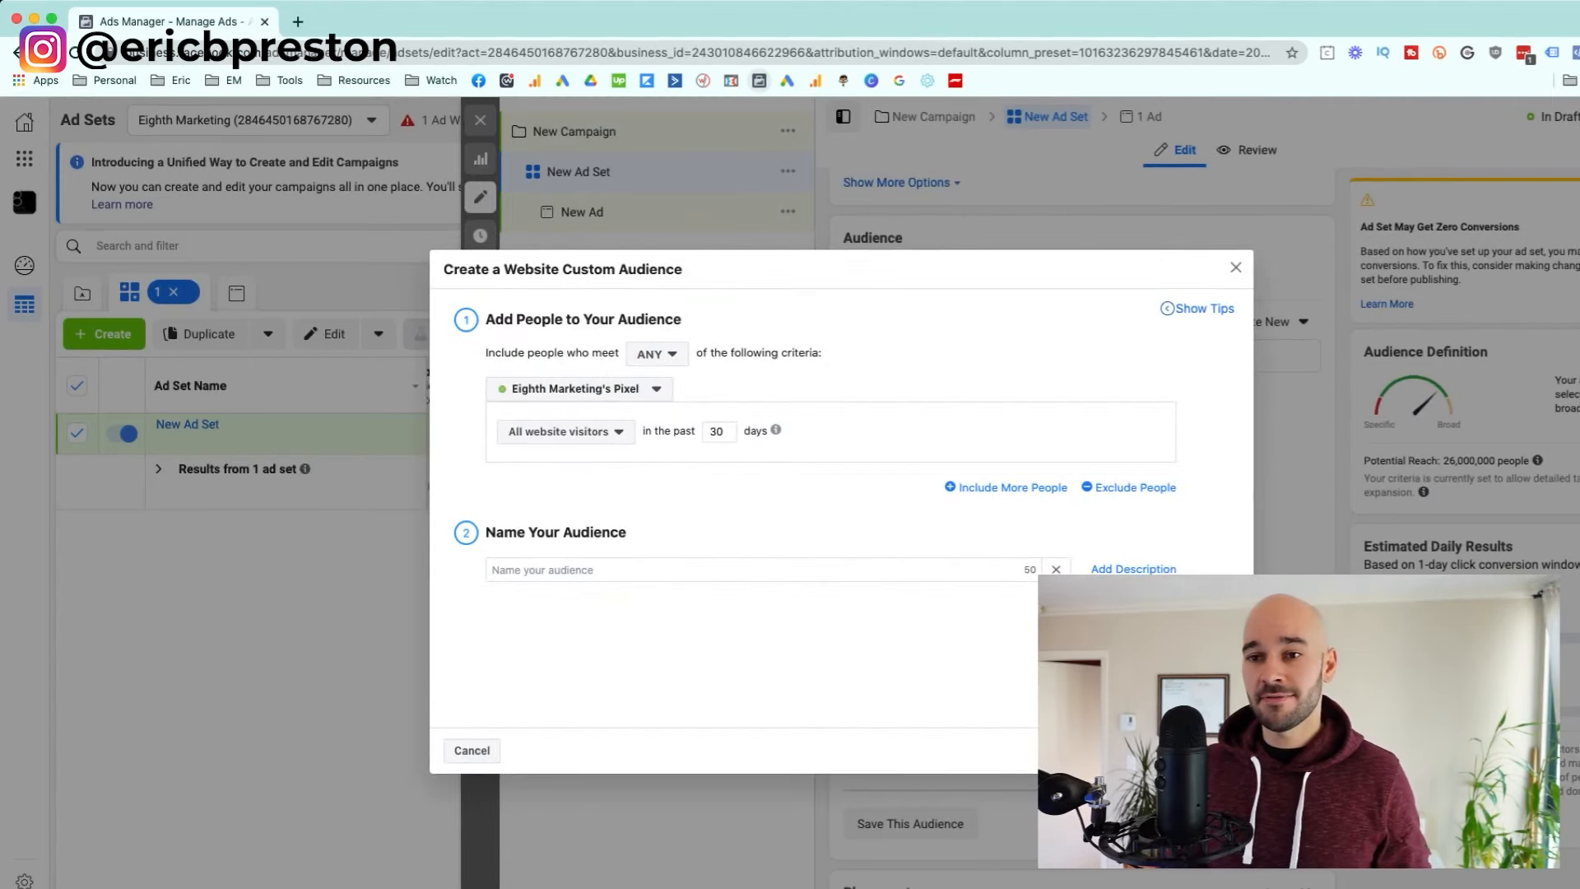
Check the visitor criteria, keep All website visitors, and set the audience's time window to 180 days
left_click(566, 431)
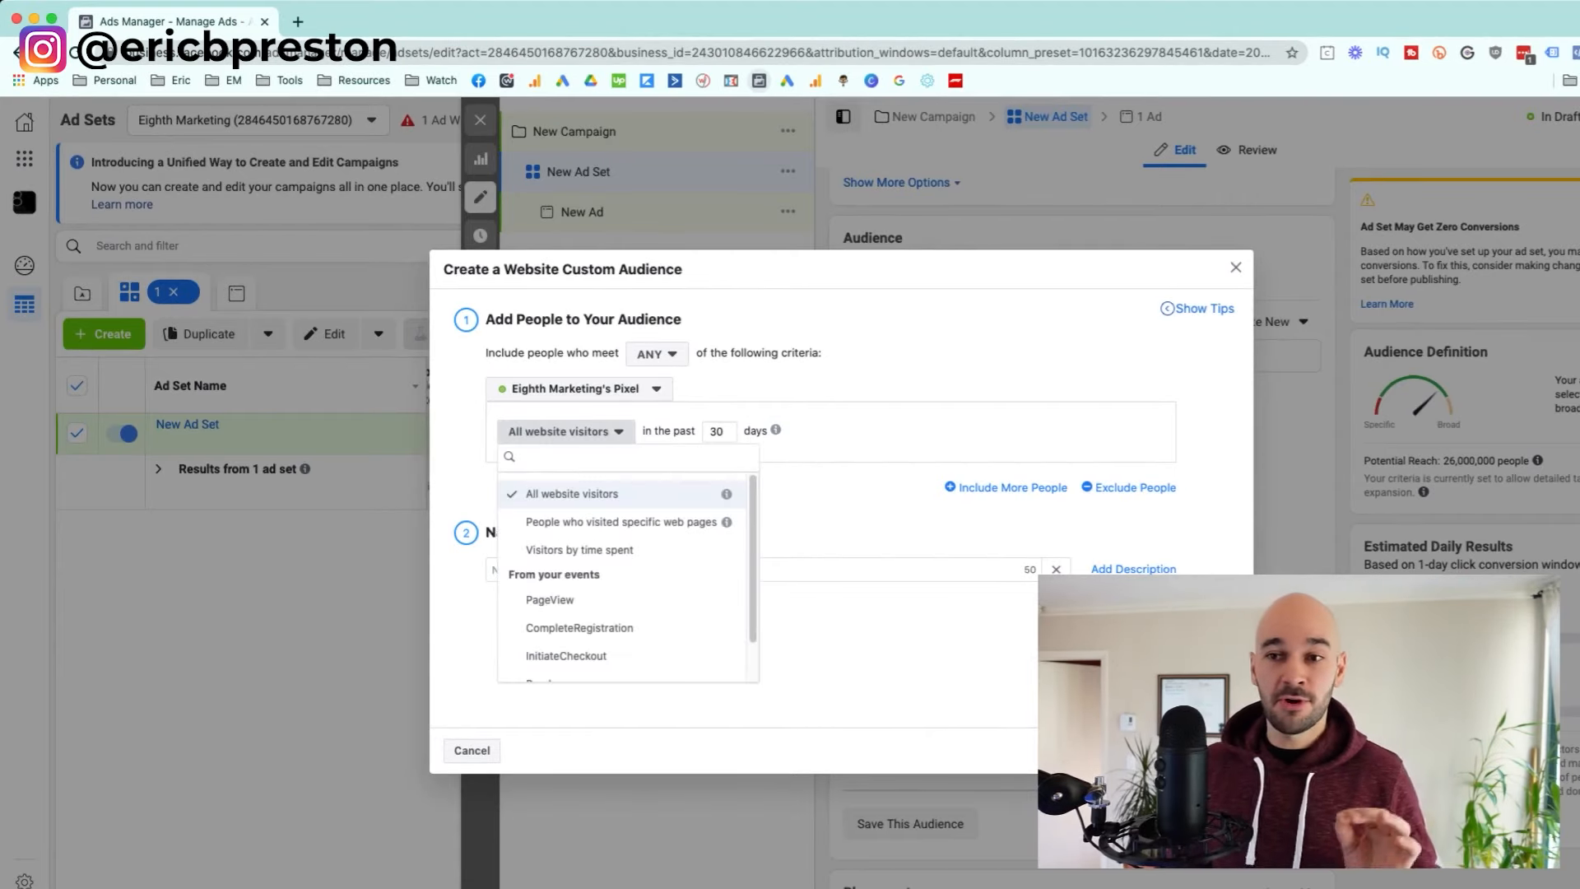
left_click(718, 431)
double_click(718, 431)
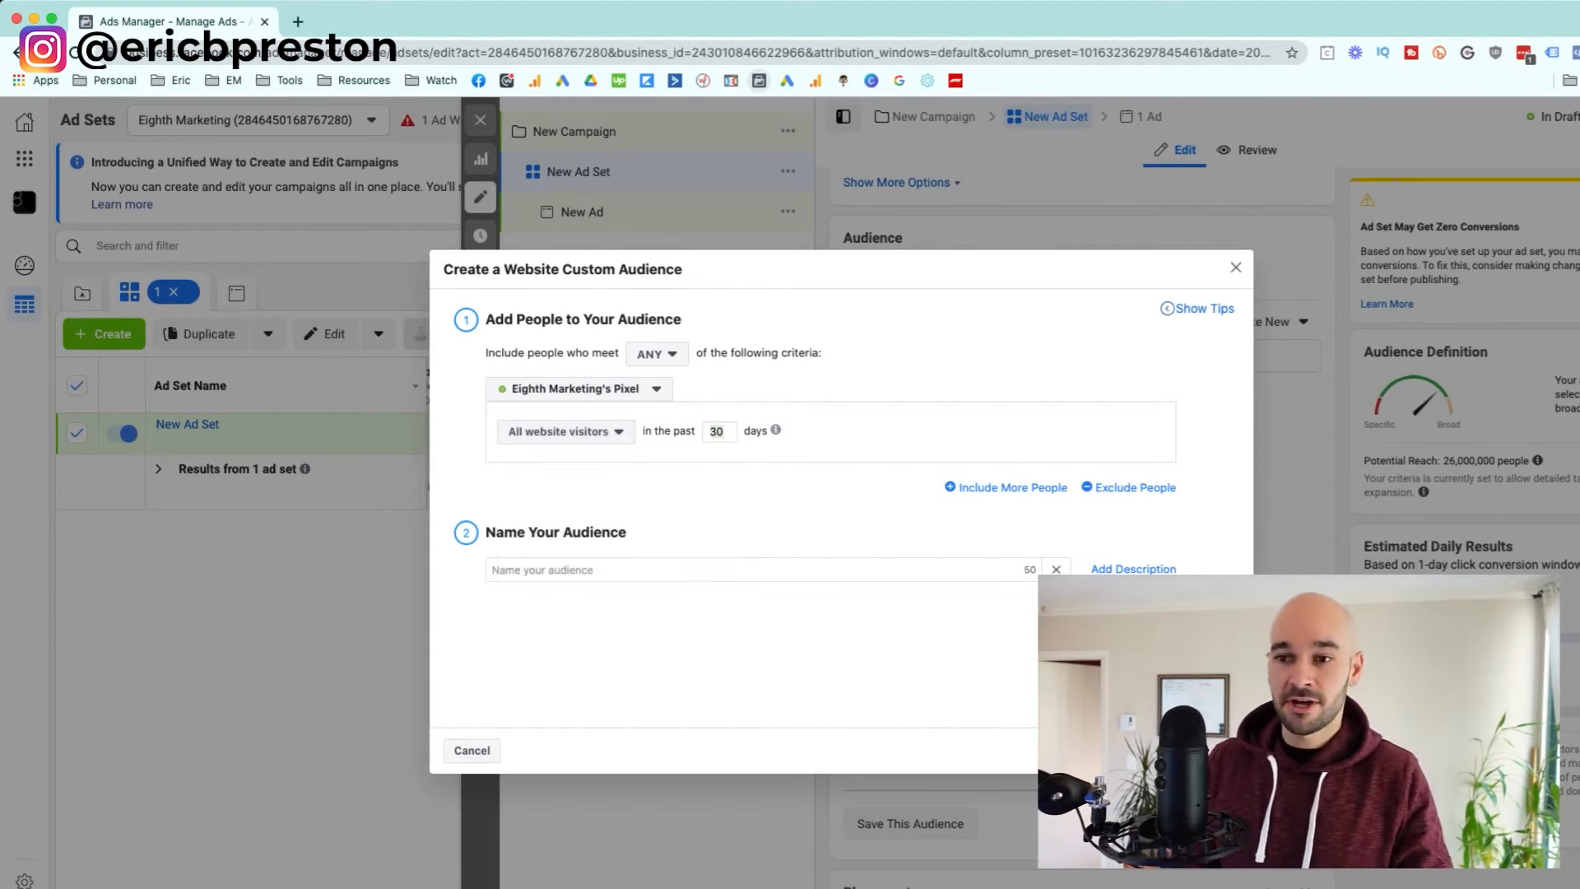
type("180")
mouse_move(775, 430)
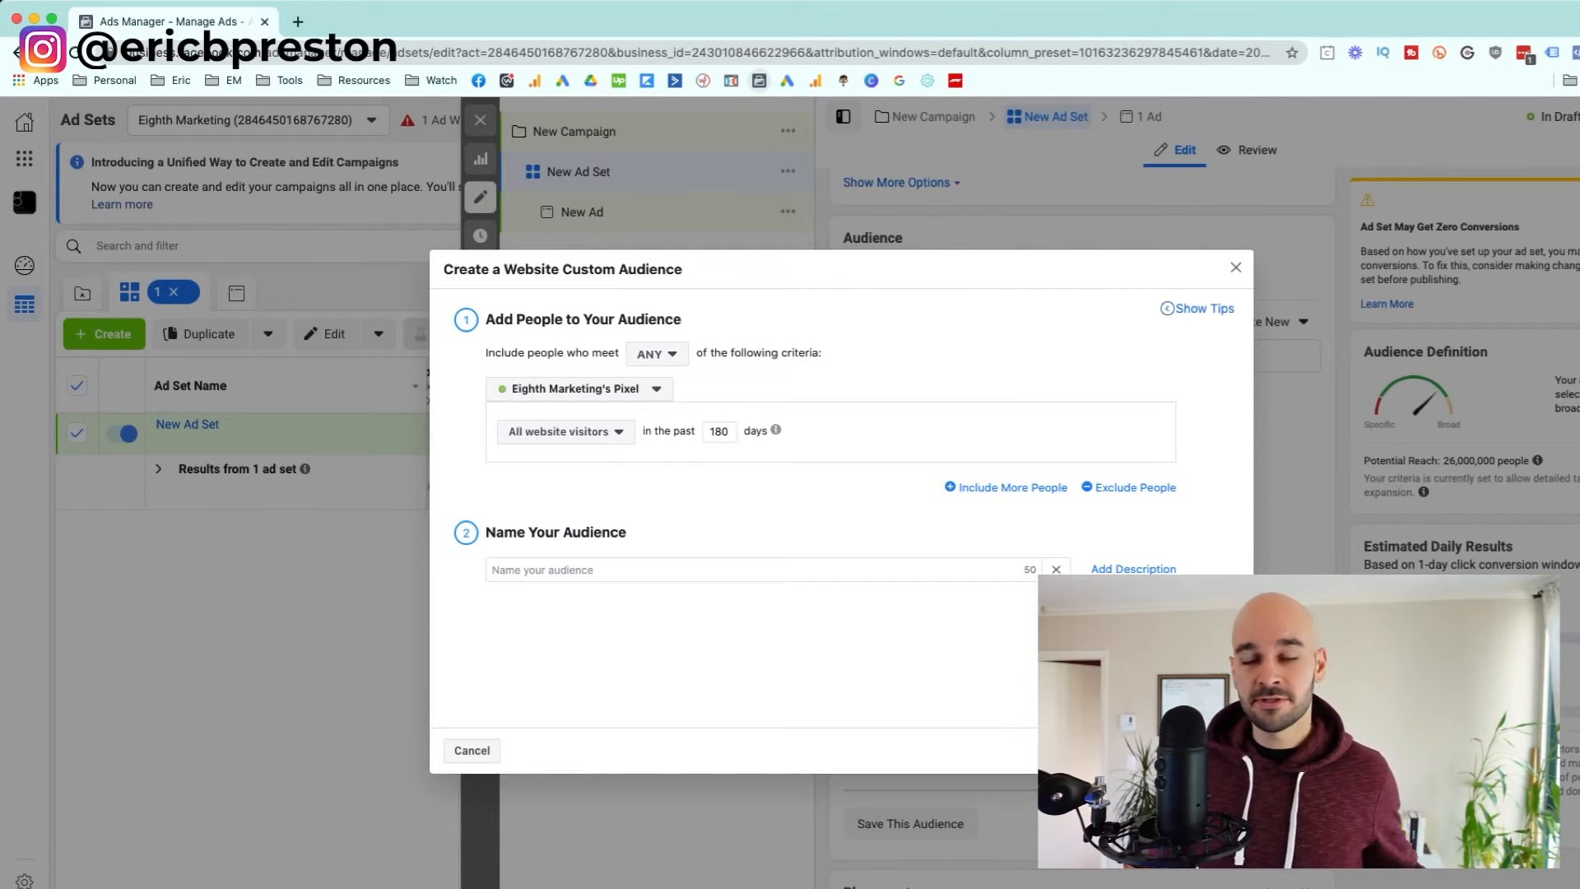
Change the audience's inclusion criterion to the InitiateCheckout event
left_click(566, 432)
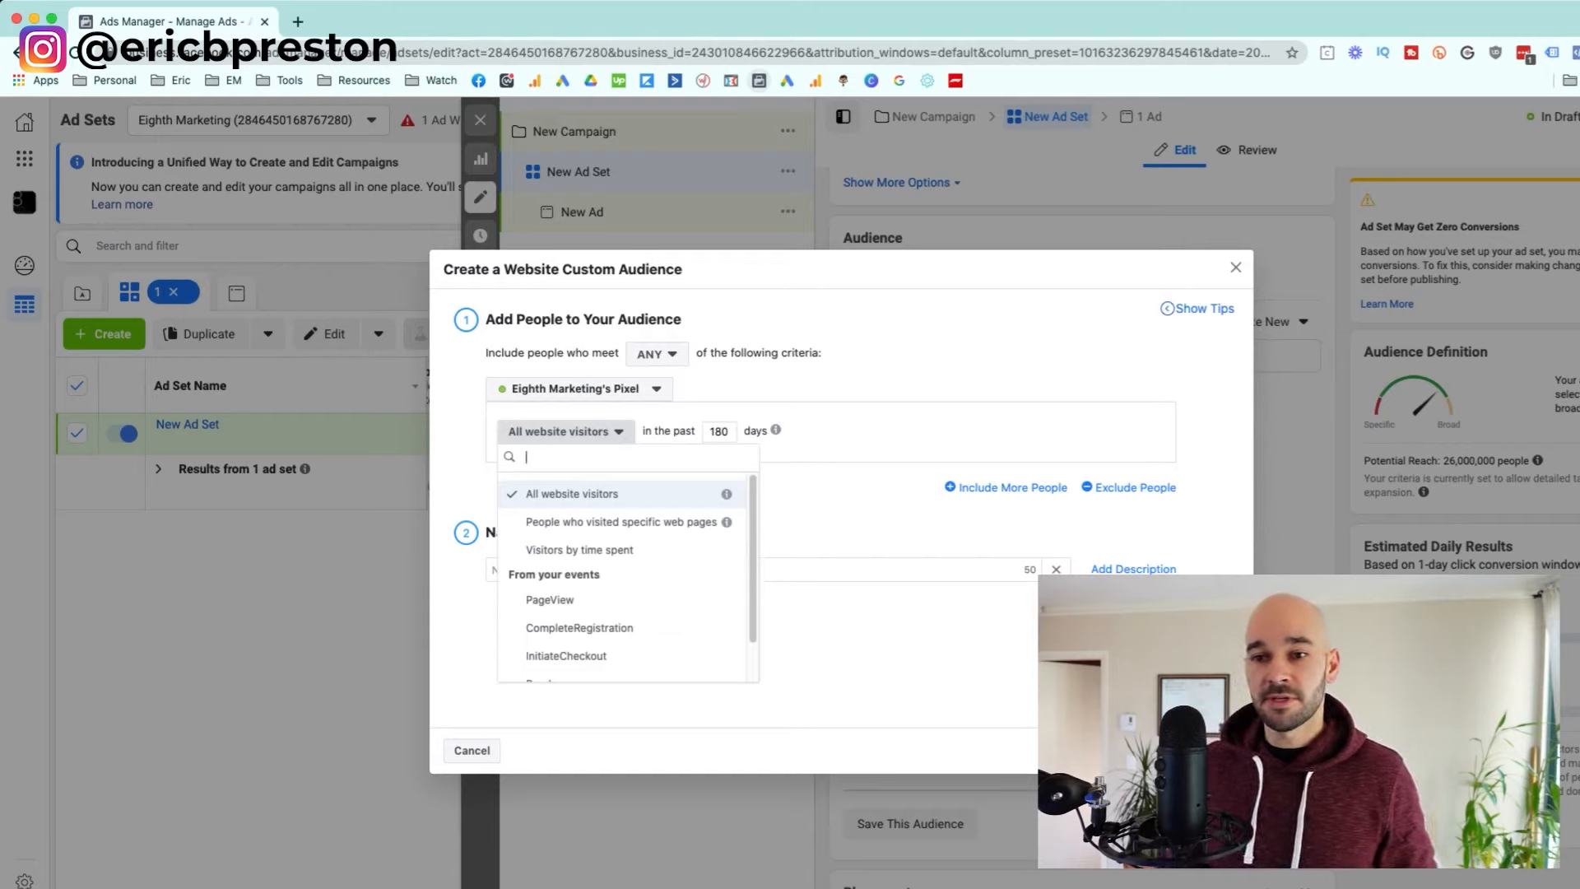
scroll(625, 611, "down", 2)
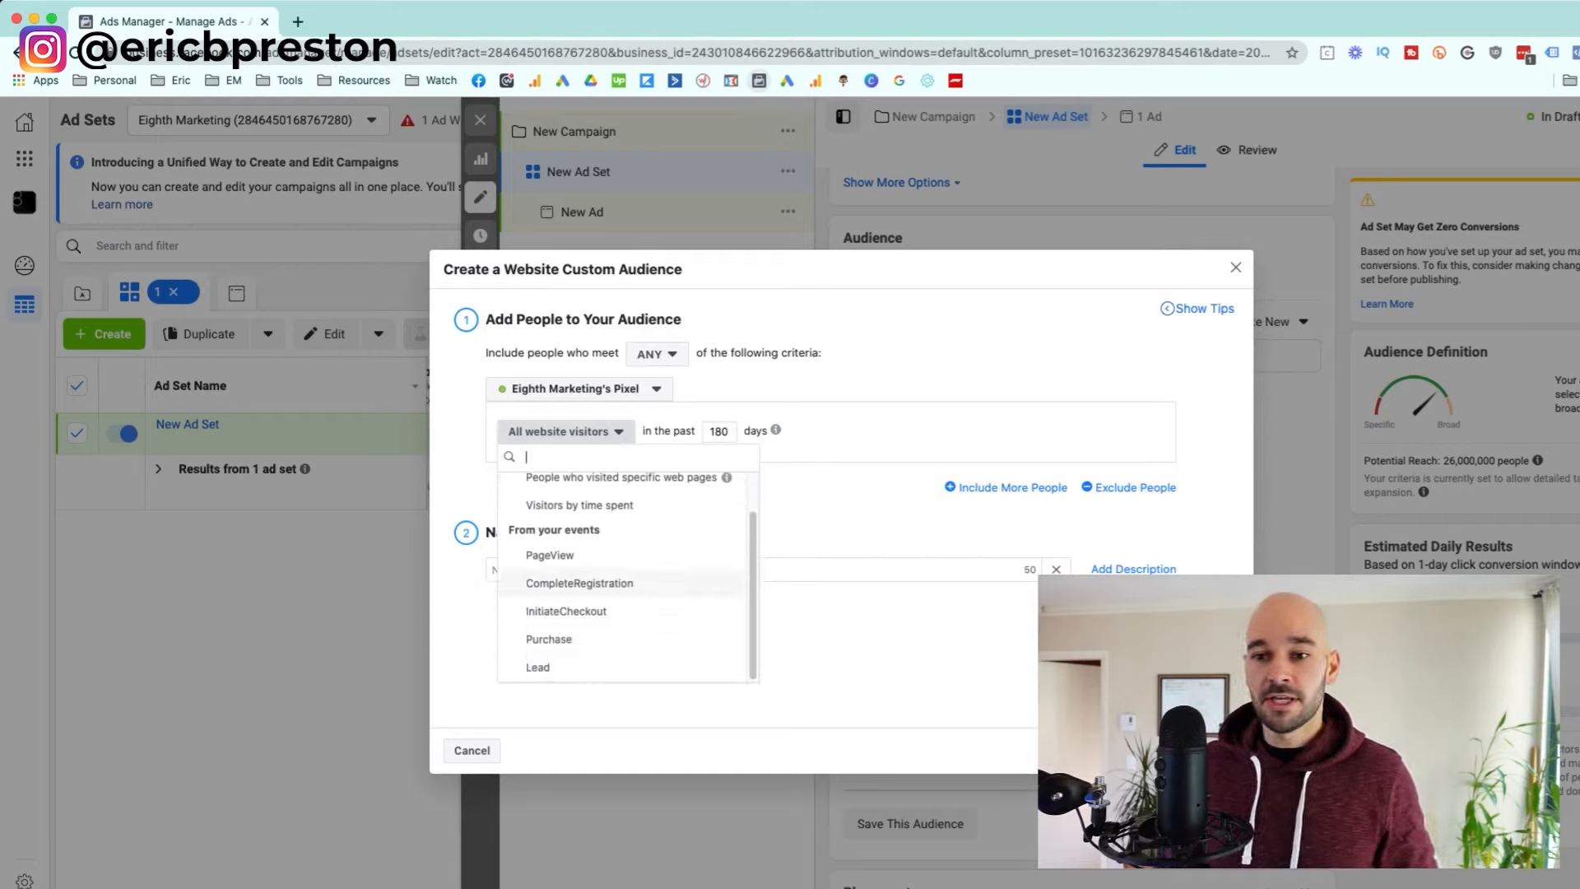
left_click(566, 610)
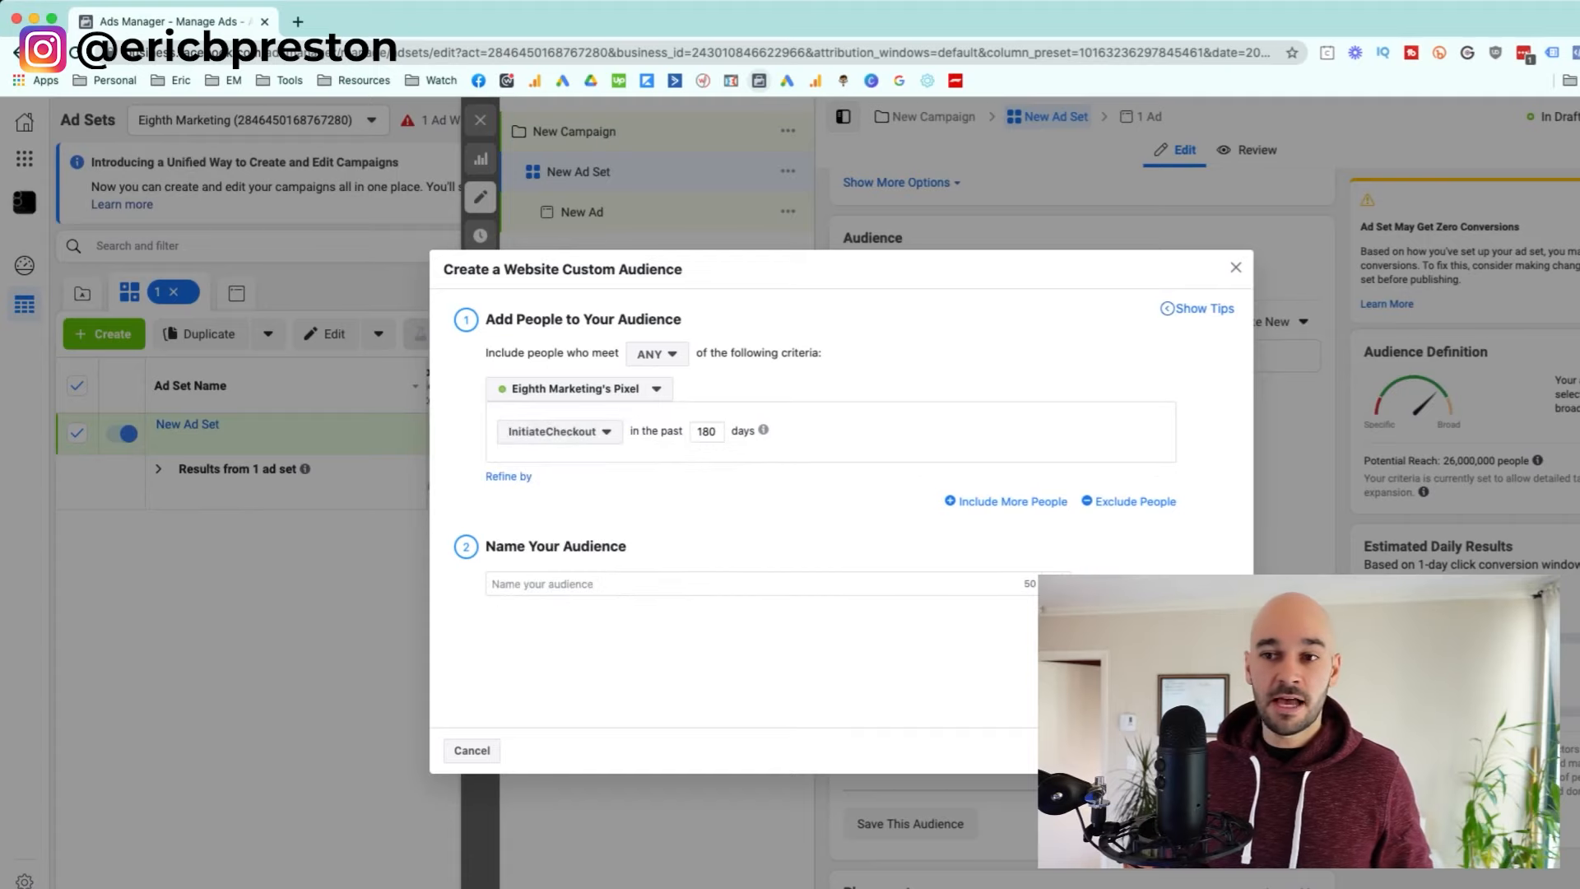
double_click(707, 432)
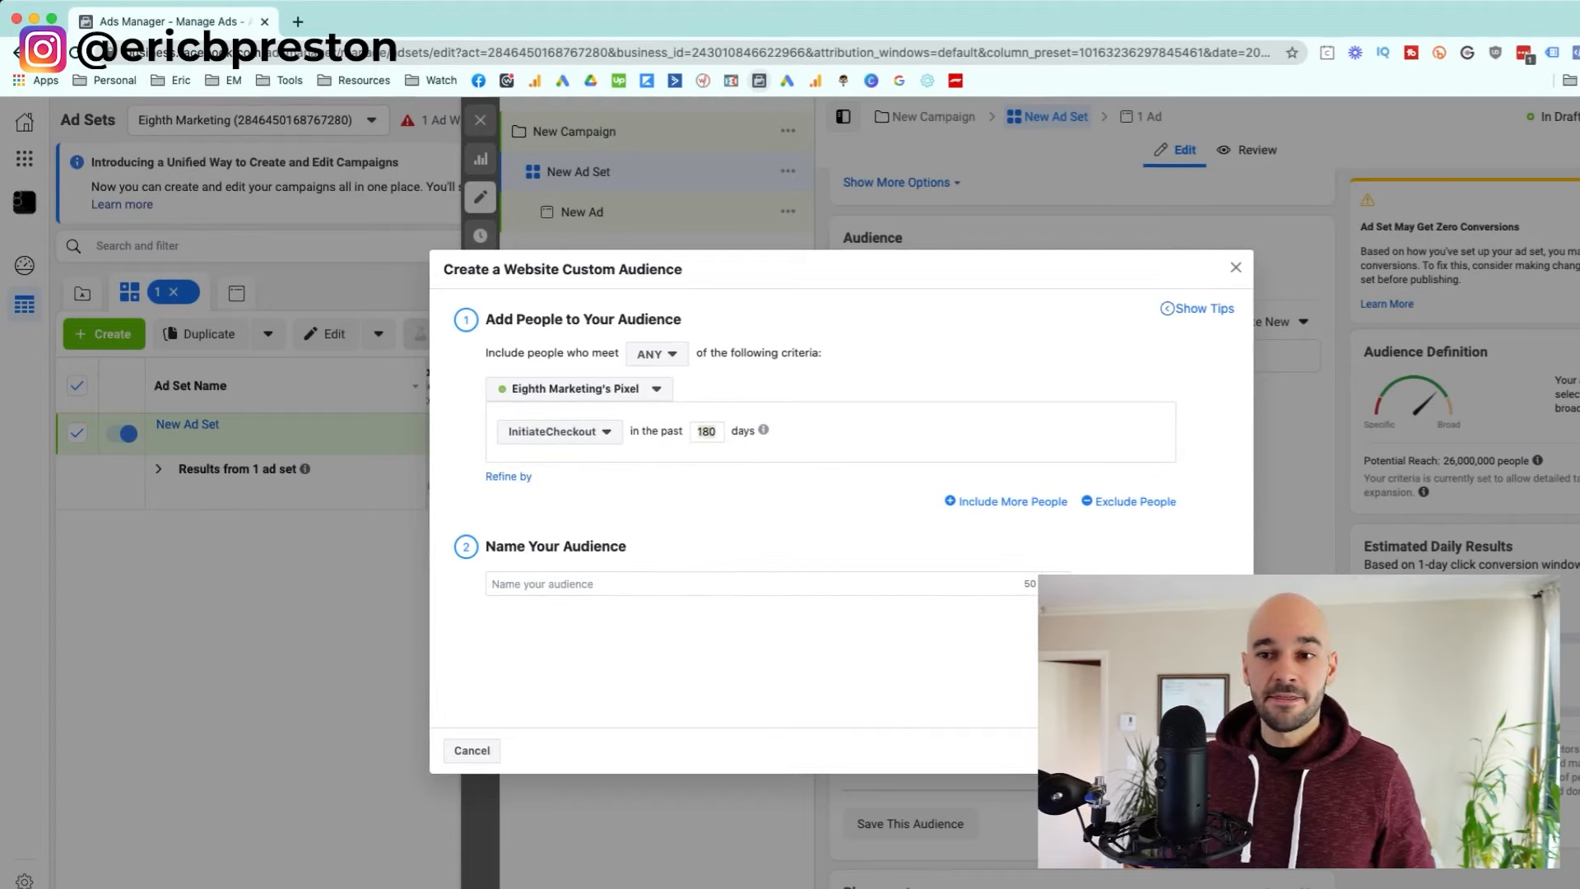
left_click(560, 431)
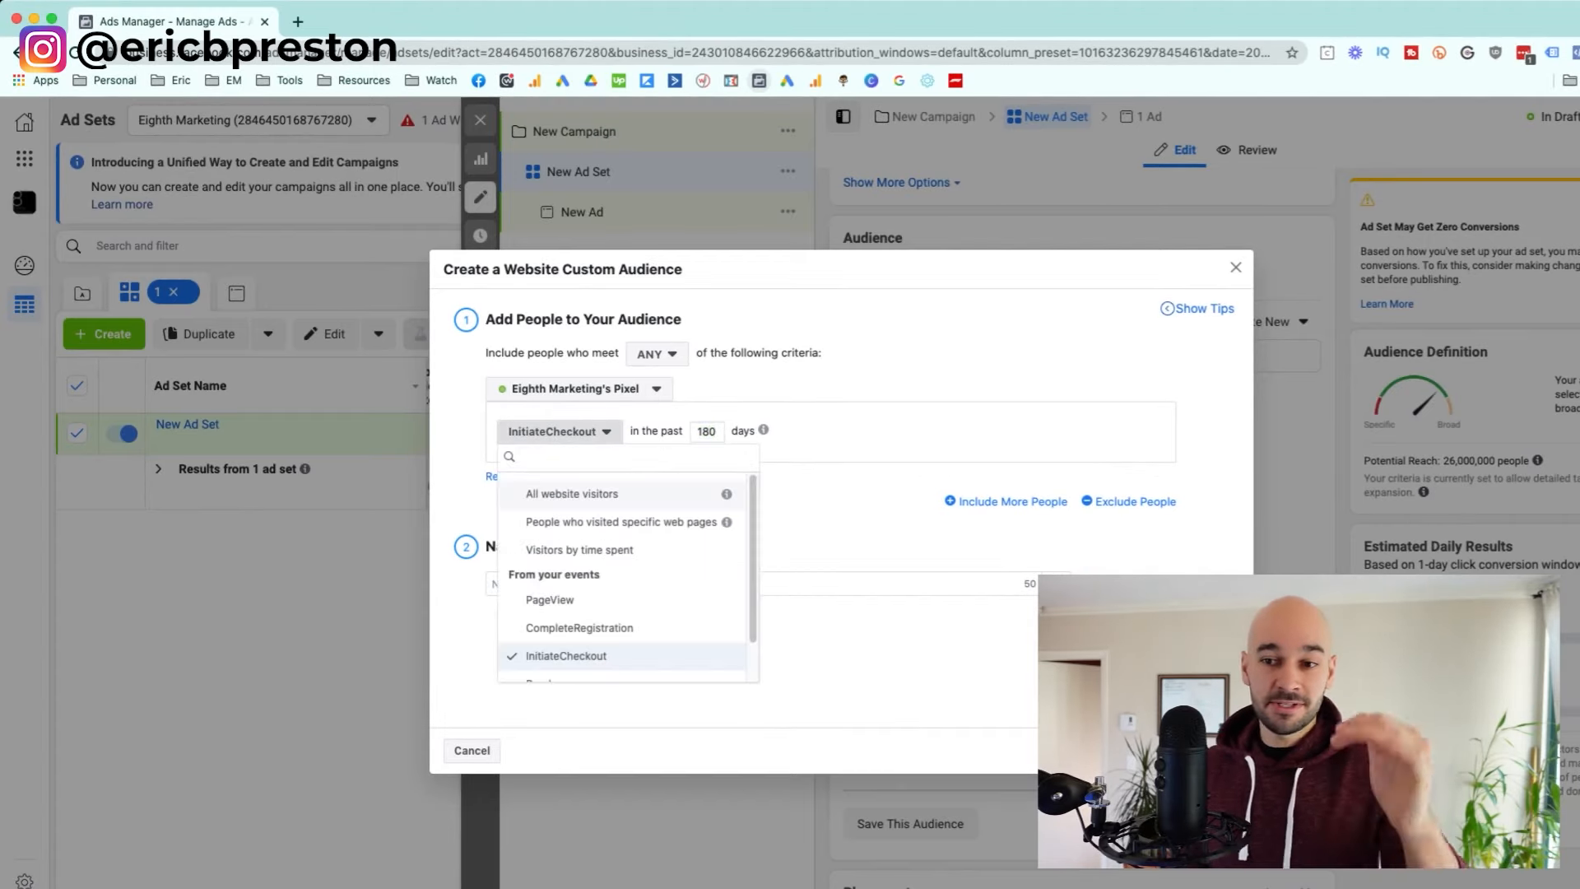
scroll(626, 577, "down", 2)
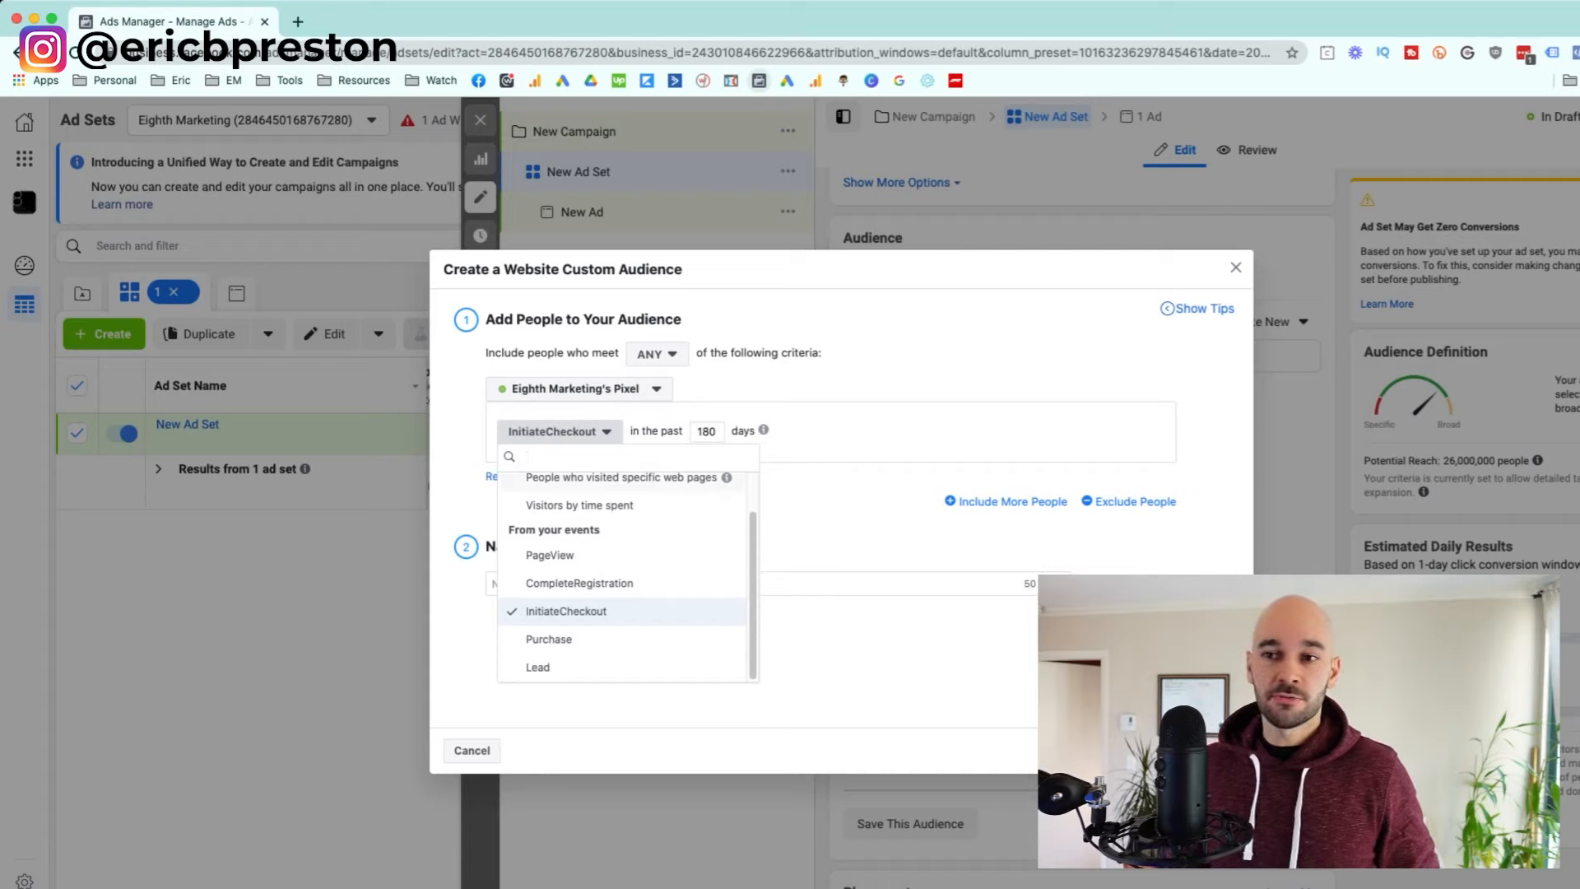
left_click(576, 611)
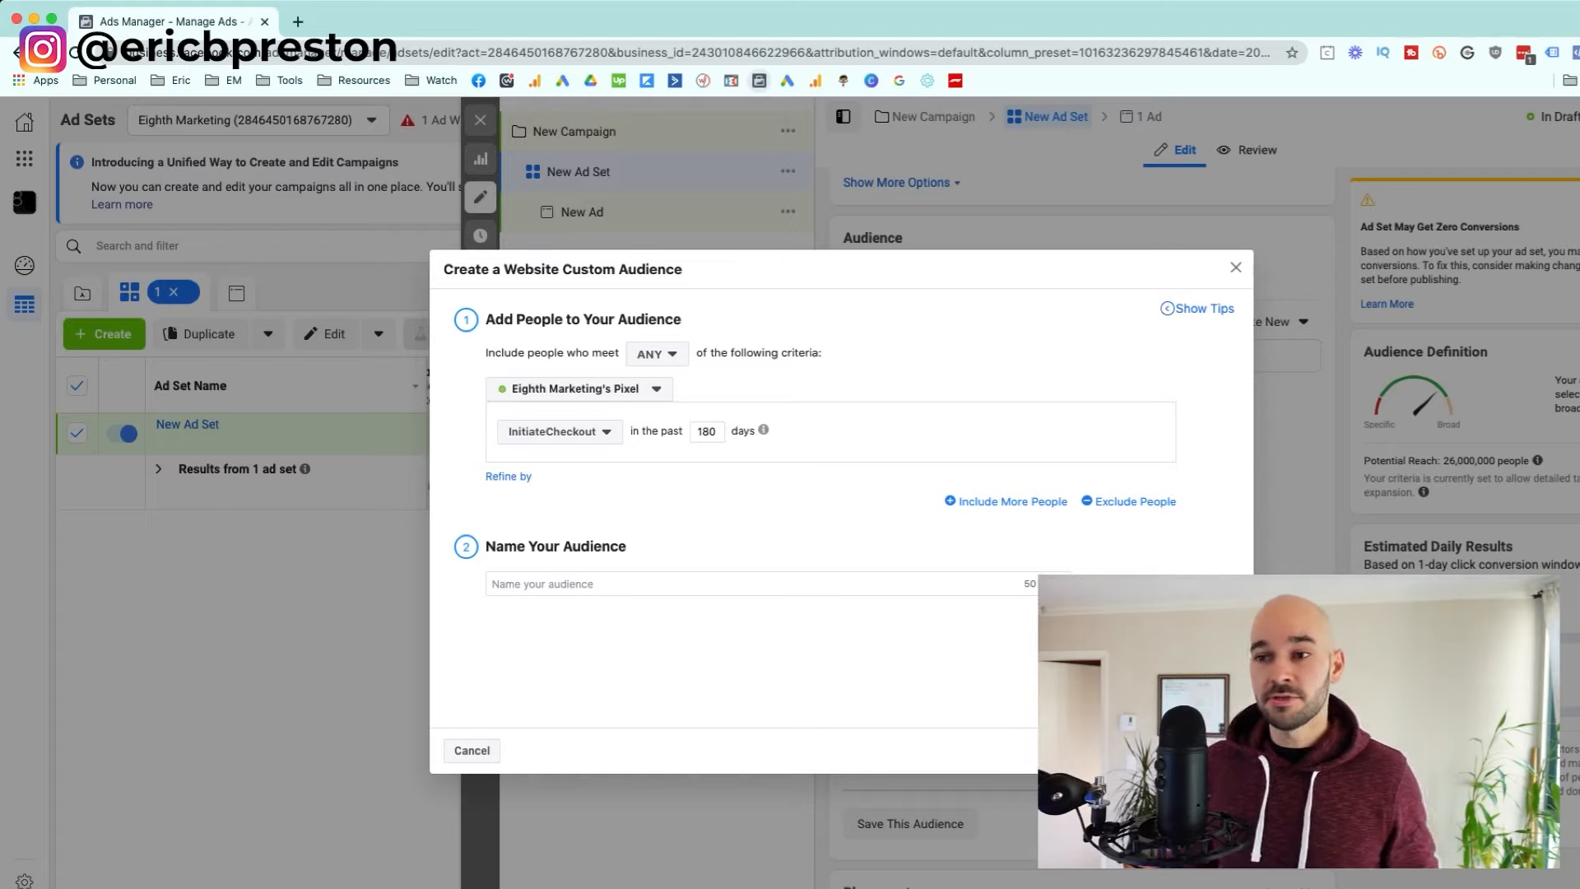
left_click(1131, 501)
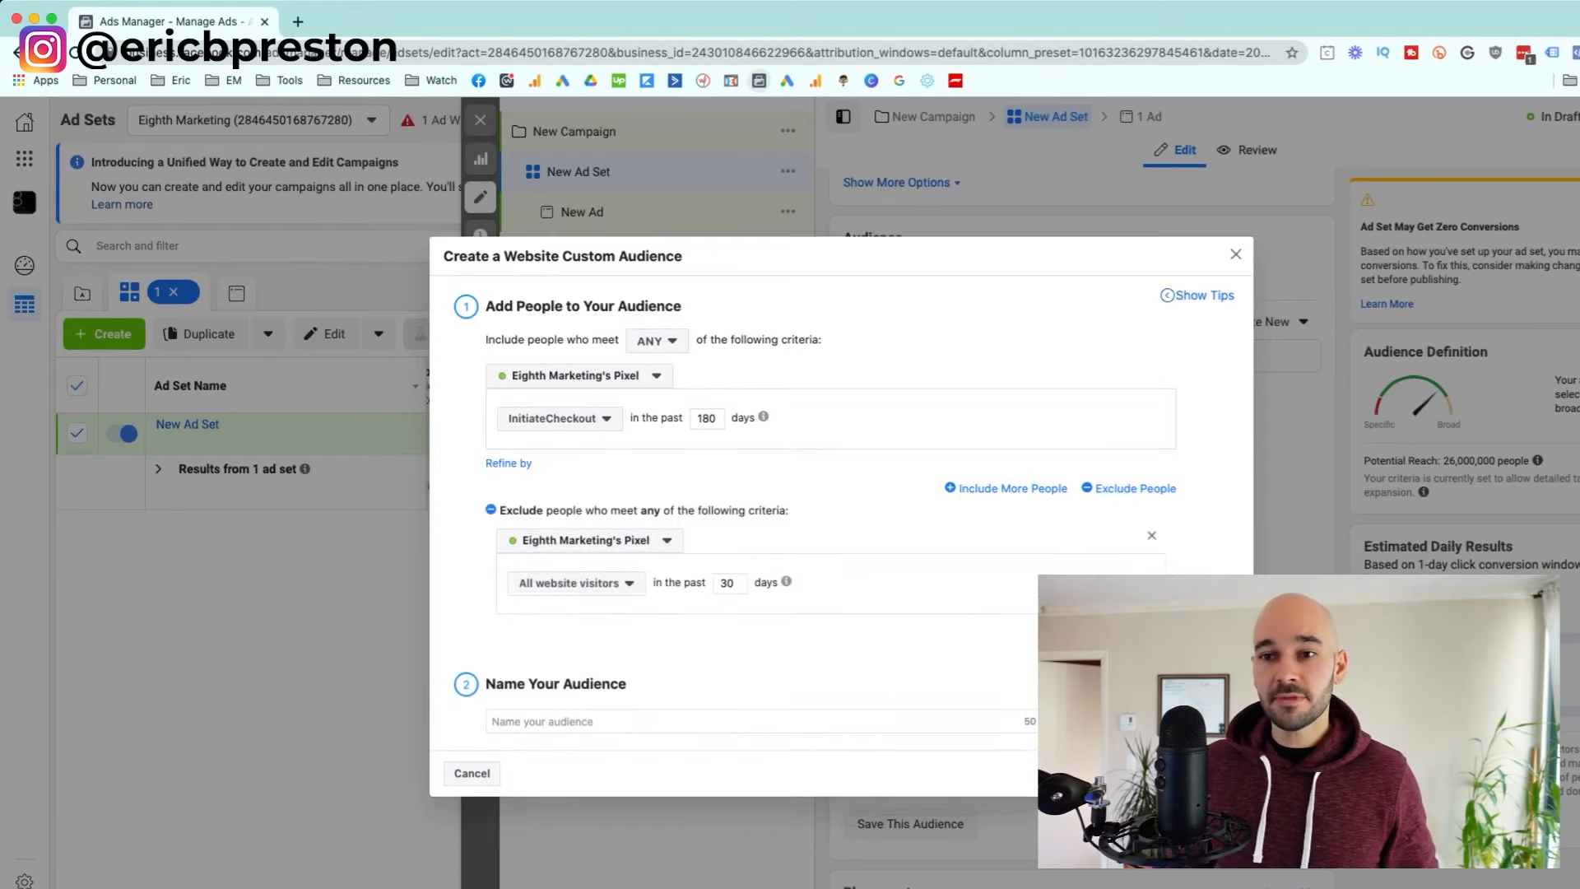
left_click(575, 583)
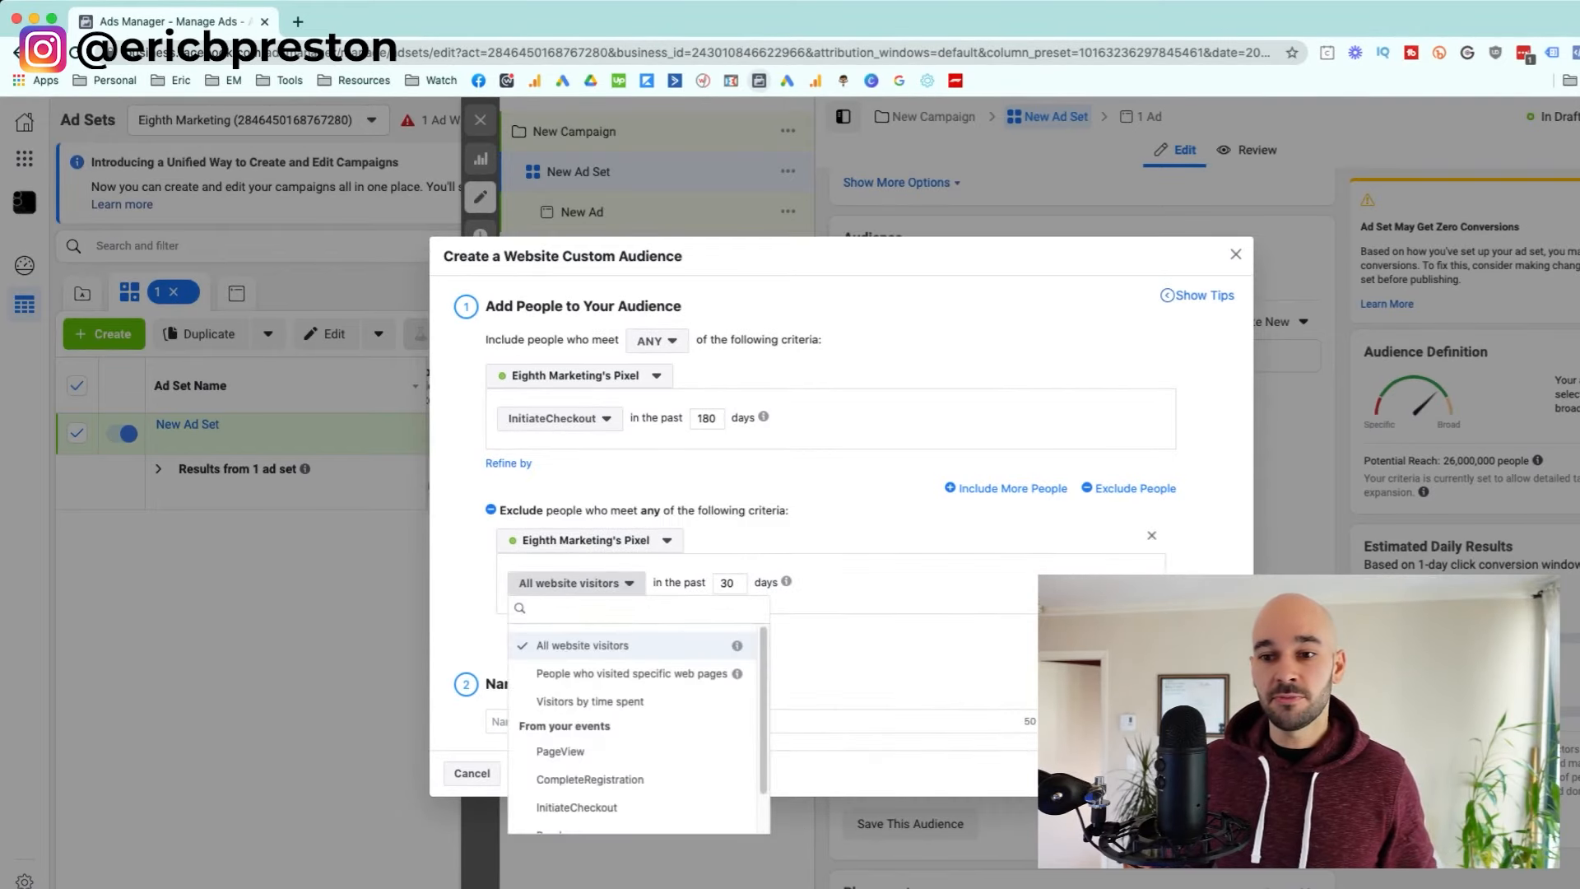
scroll(638, 724, "down", 1)
left_click(568, 790)
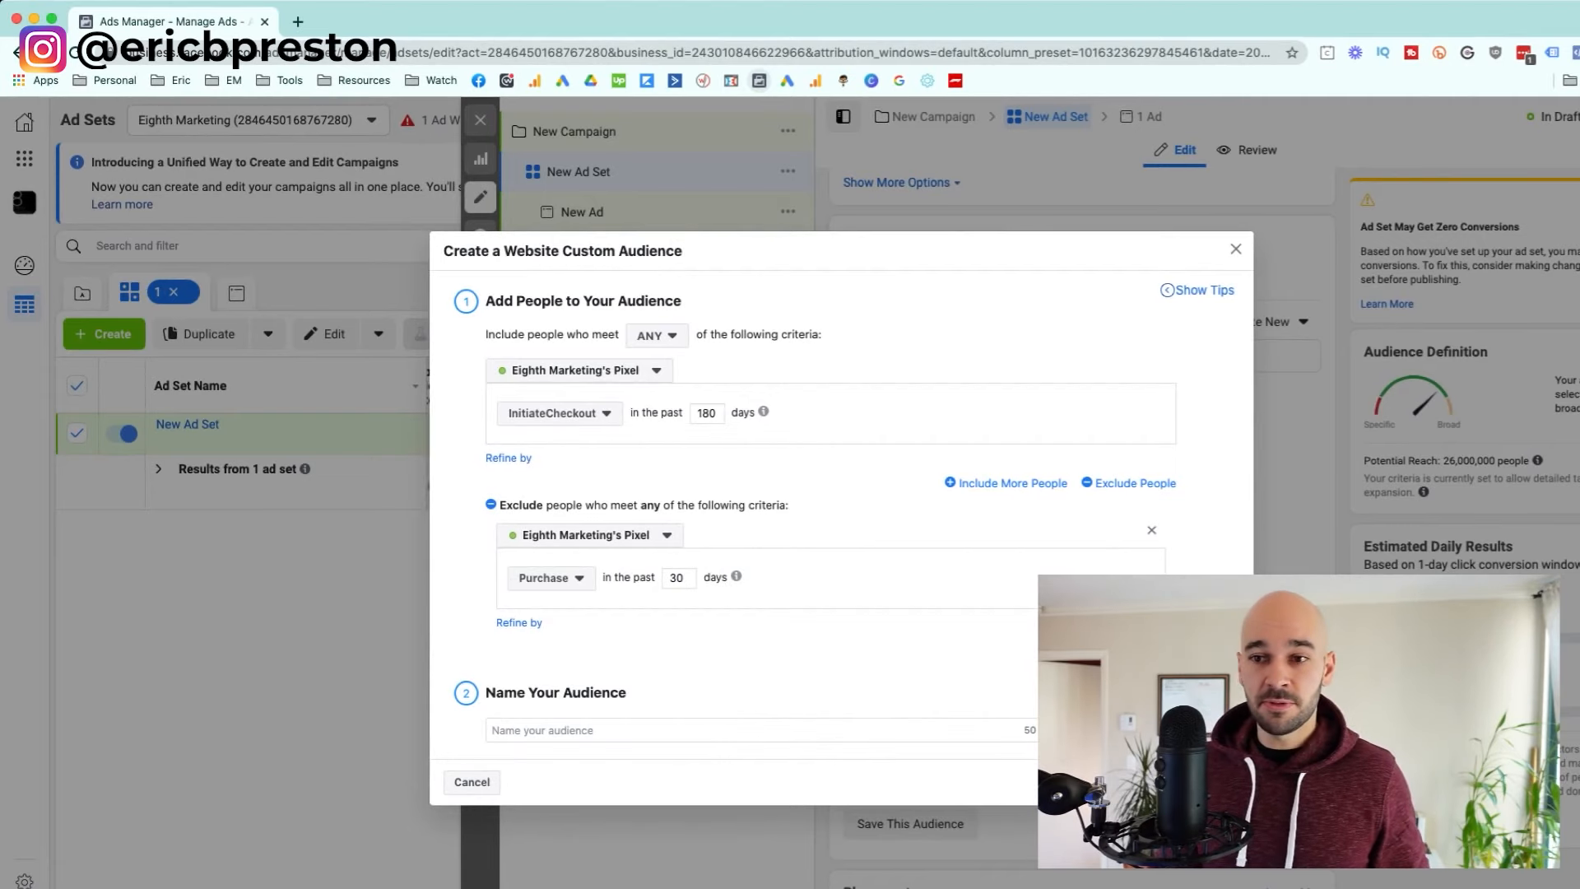
left_click(559, 413)
scroll(634, 567, "down", 1)
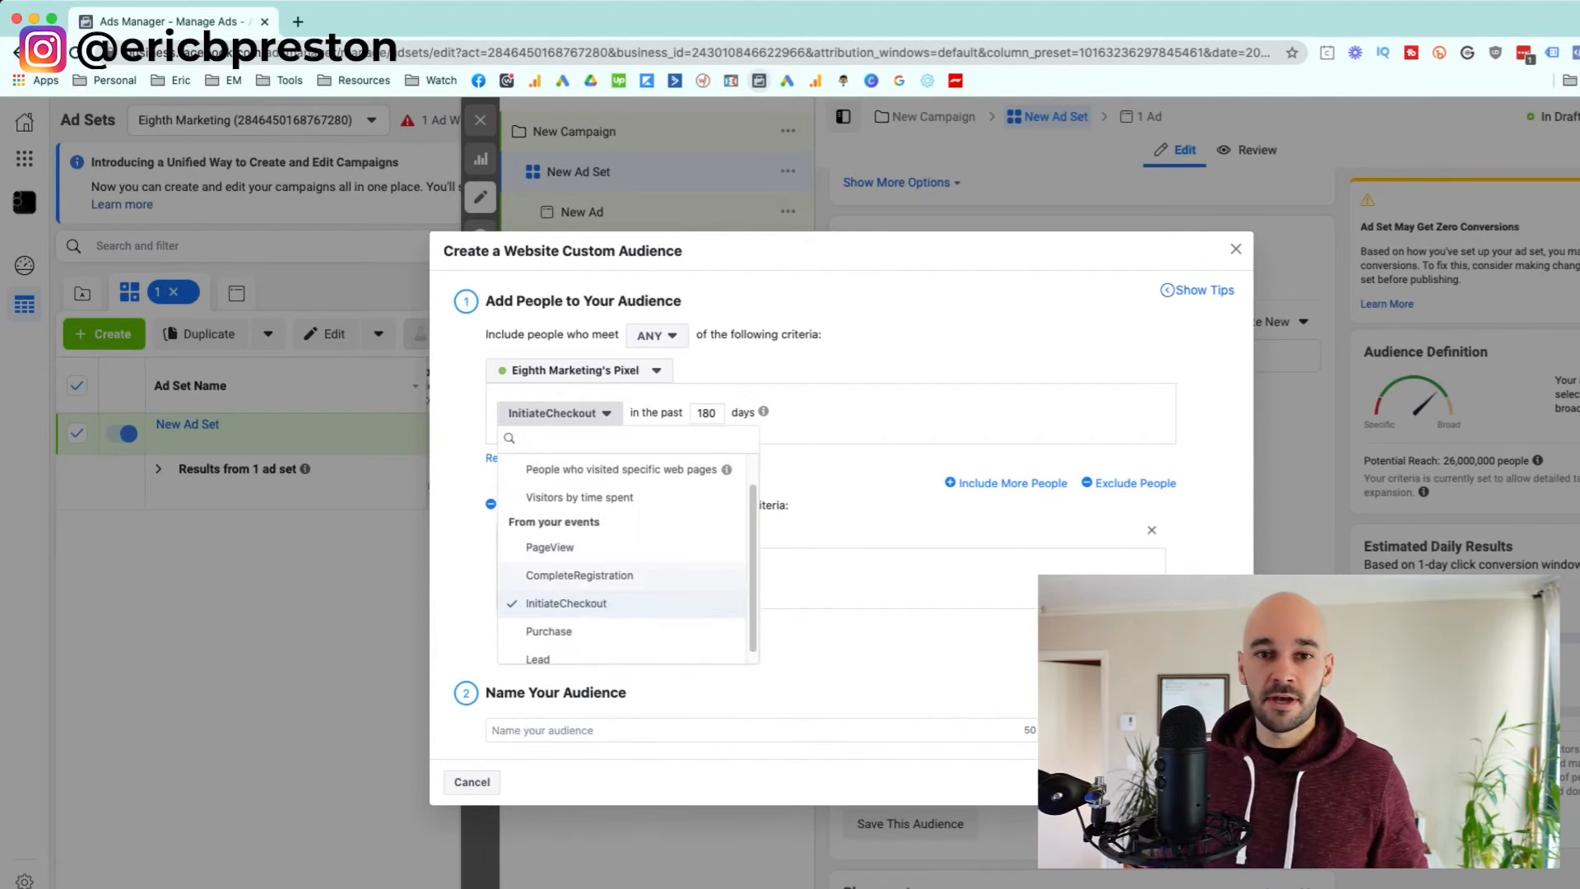
left_click(560, 414)
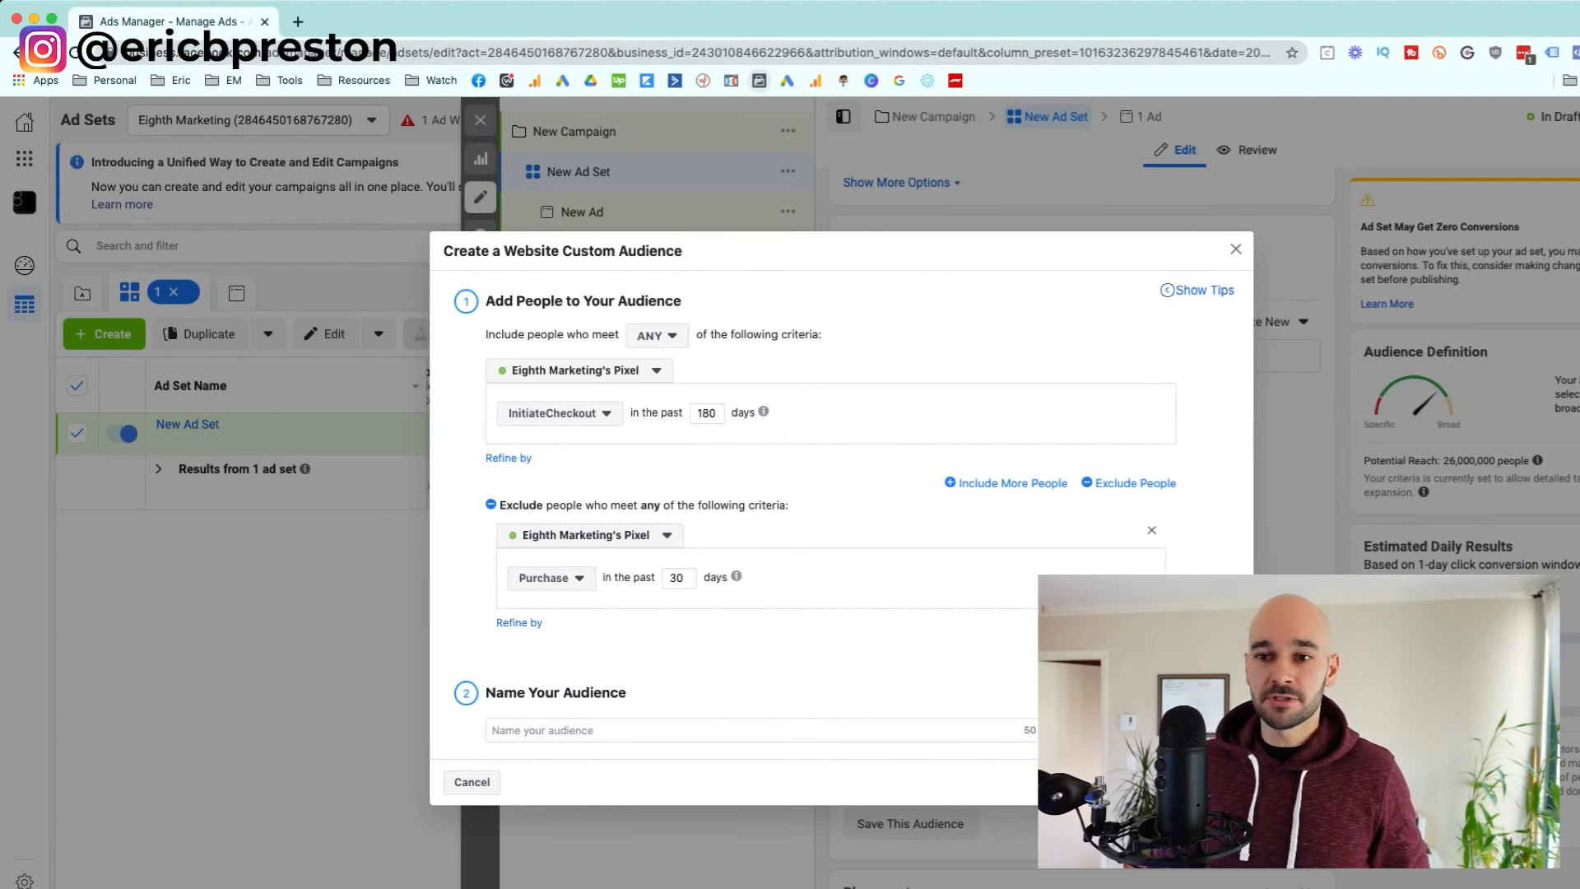
left_click(551, 578)
left_click(551, 577)
double_click(677, 578)
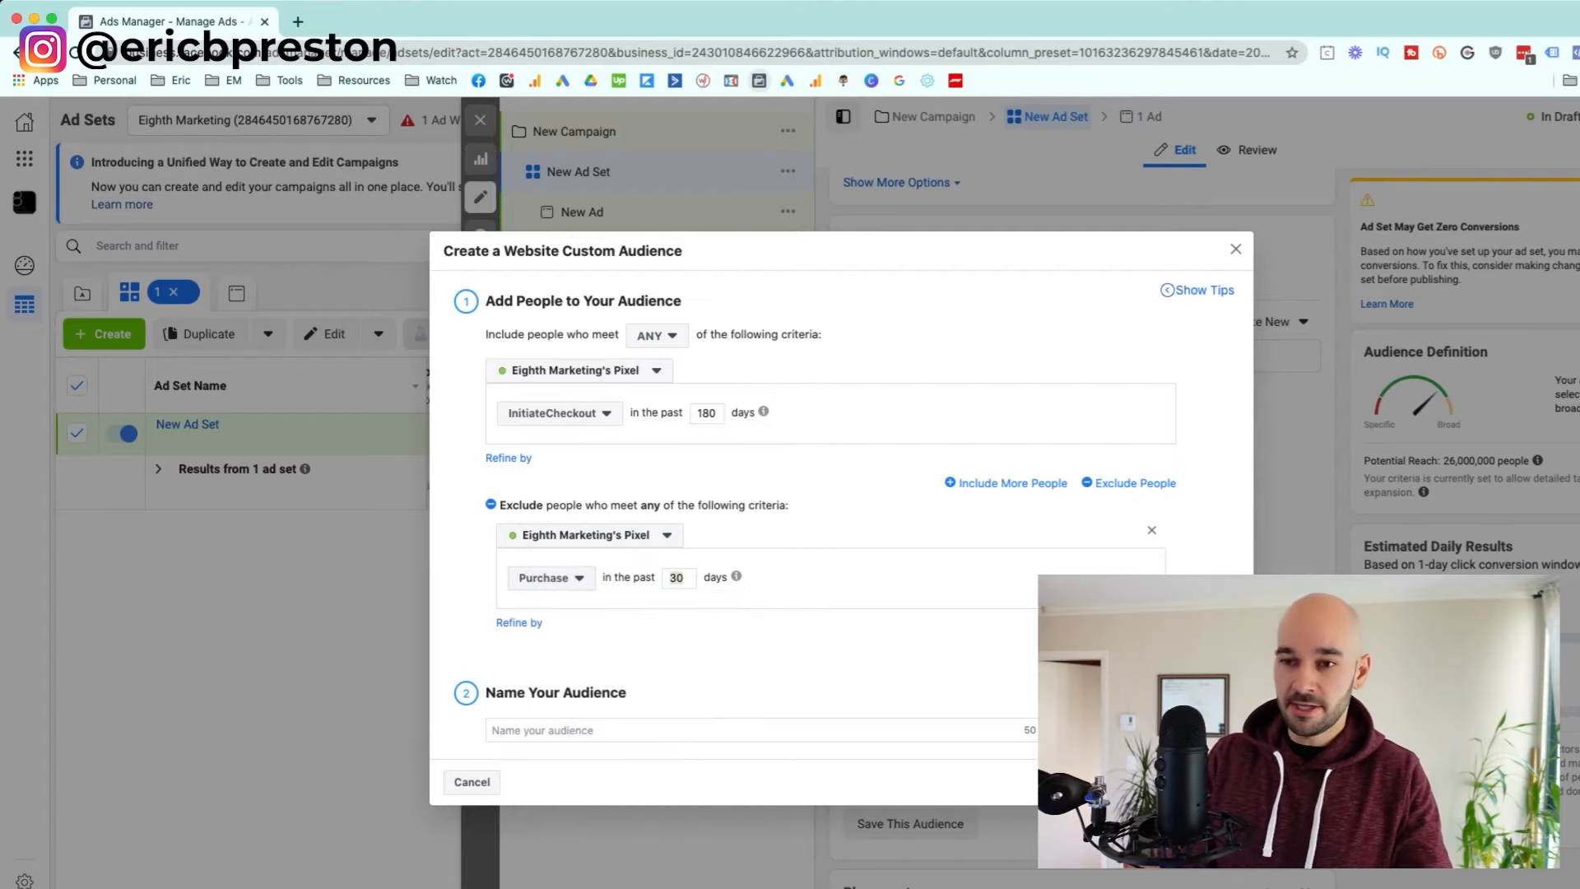
type("180")
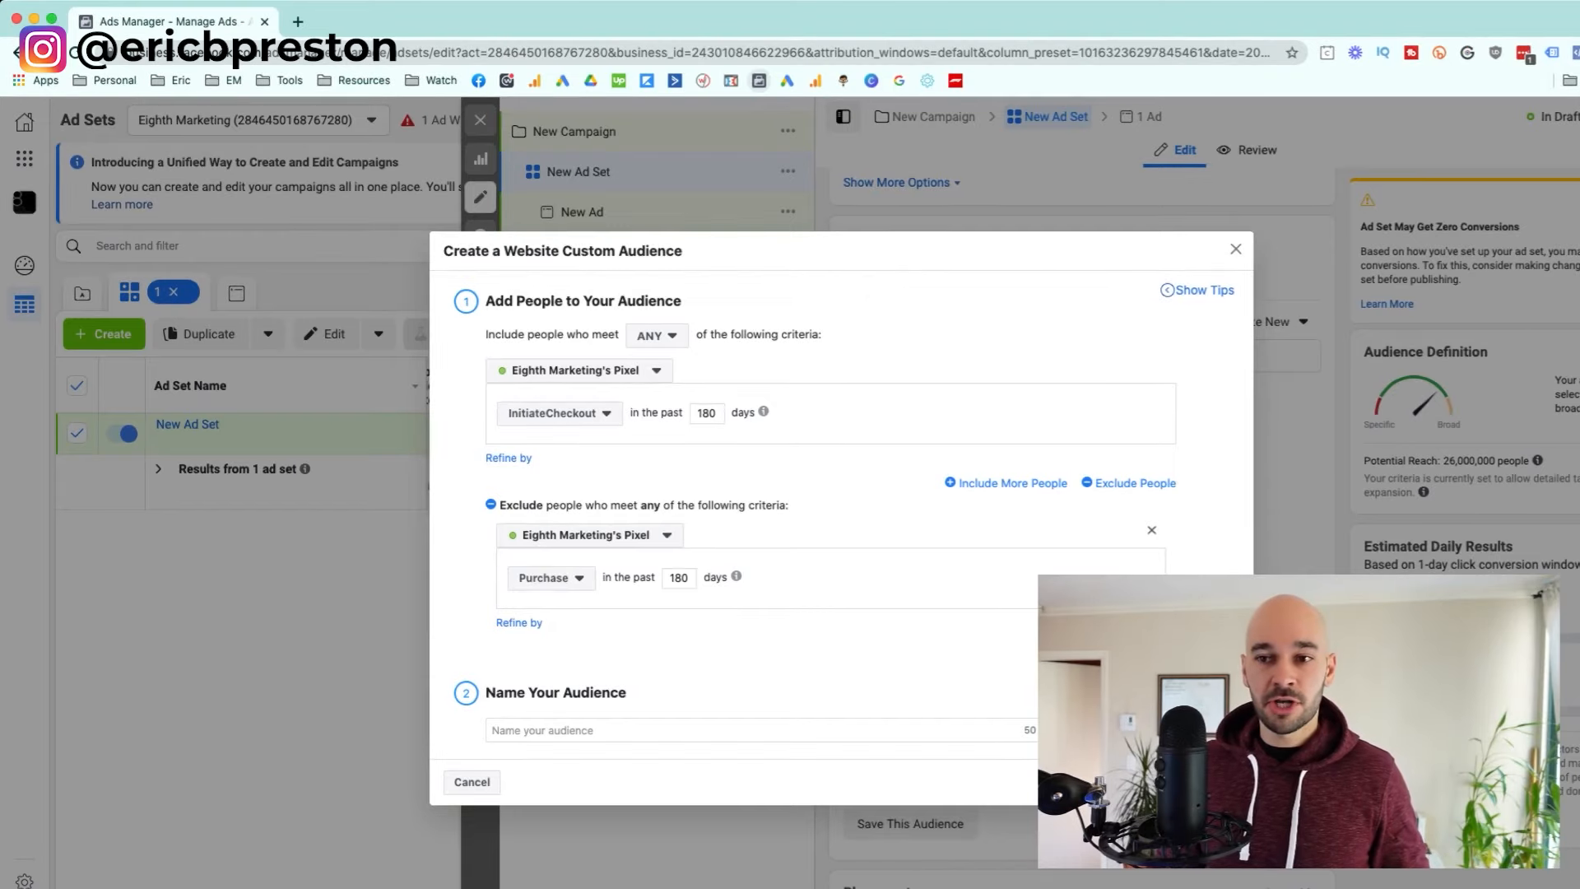
Remove the Purchase exclusion and set the inclusion criterion back to All website visitors
left_click(1151, 531)
left_click(560, 431)
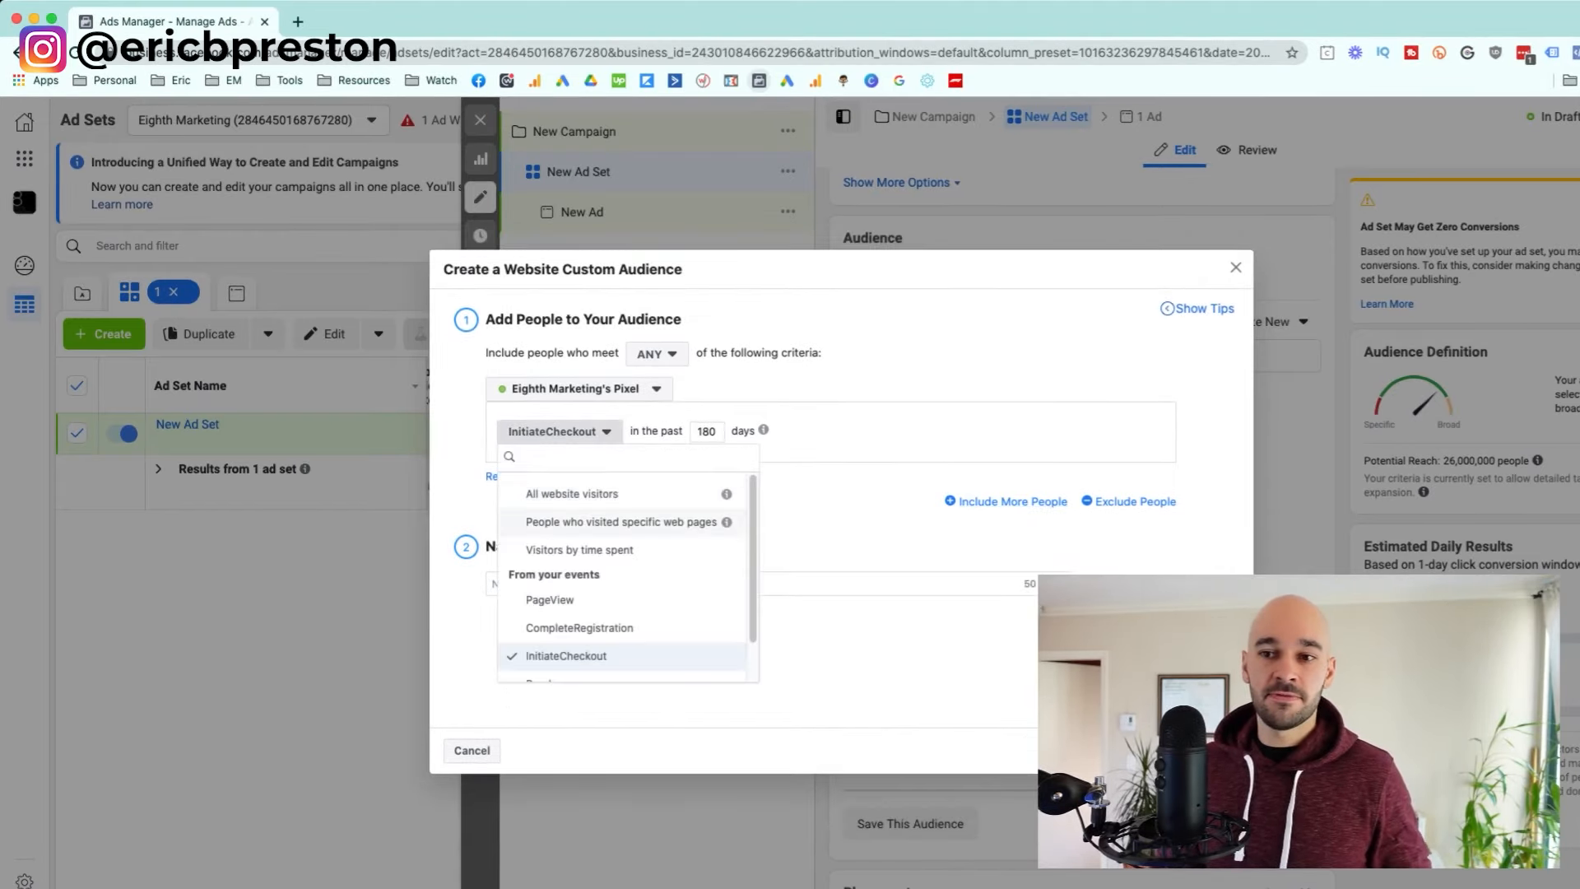
left_click(572, 494)
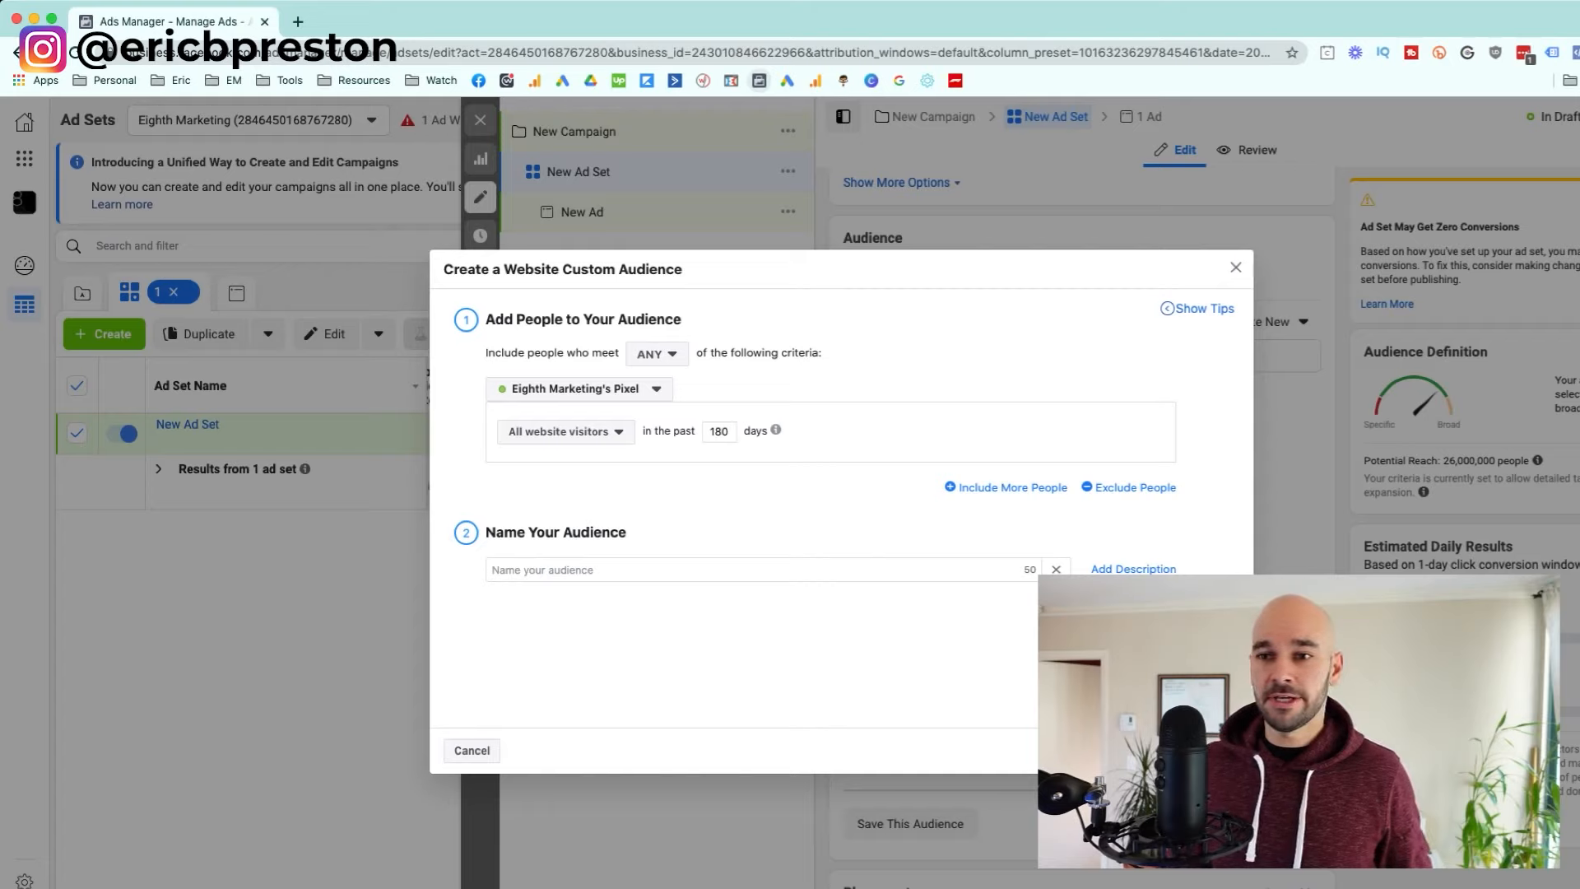
Change the website audience's inclusion criterion to the CompleteRegistration event
left_click(565, 433)
left_click(565, 432)
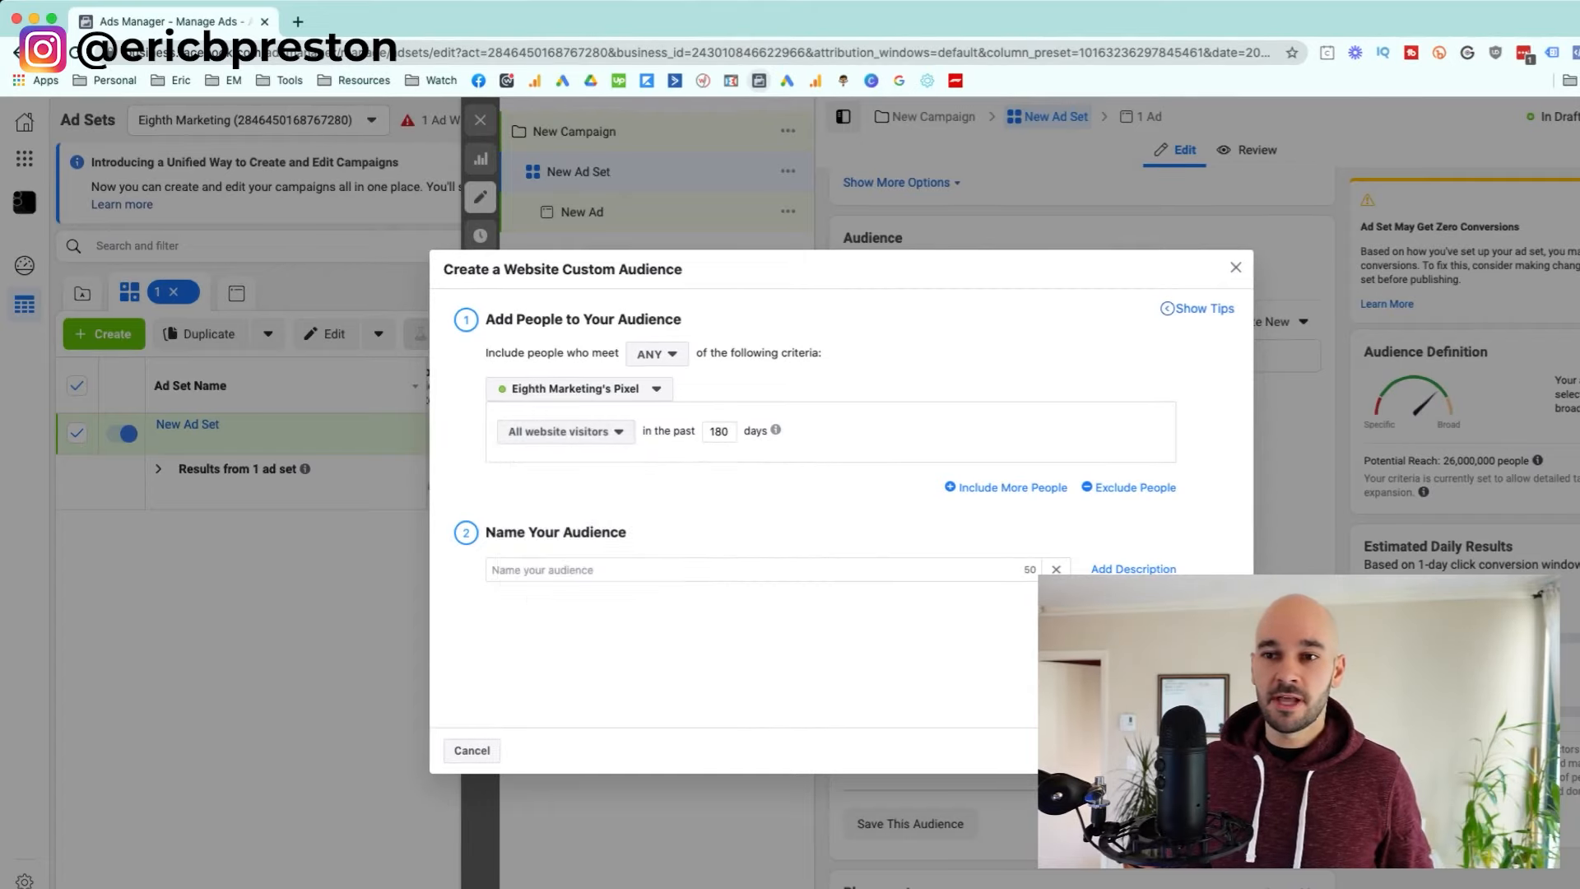
left_click(565, 432)
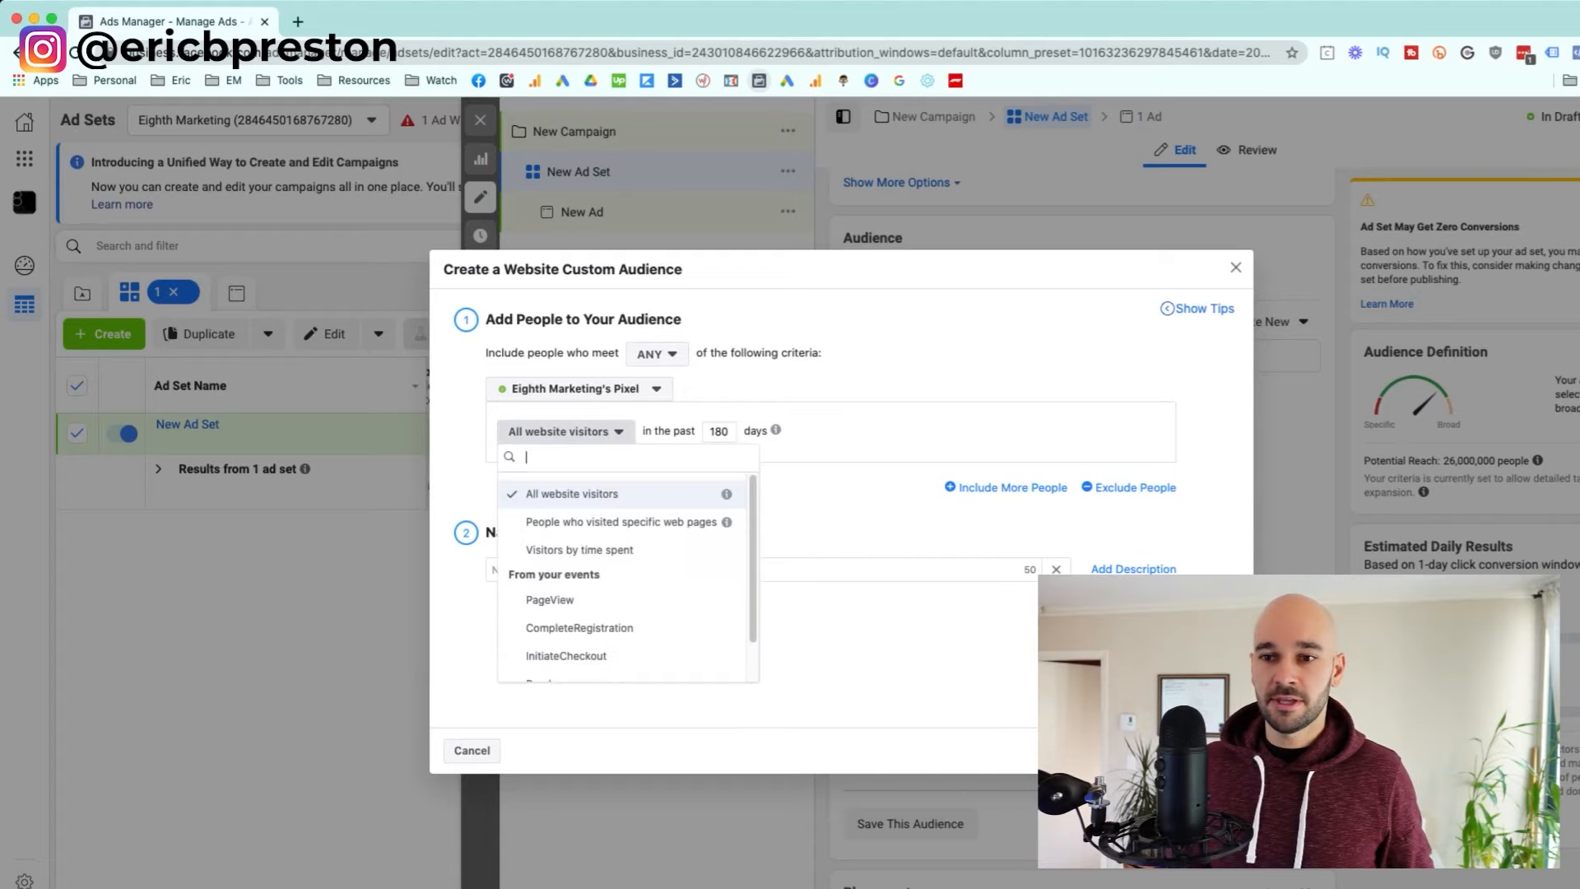
scroll(579, 504, "down", 1)
left_click(580, 583)
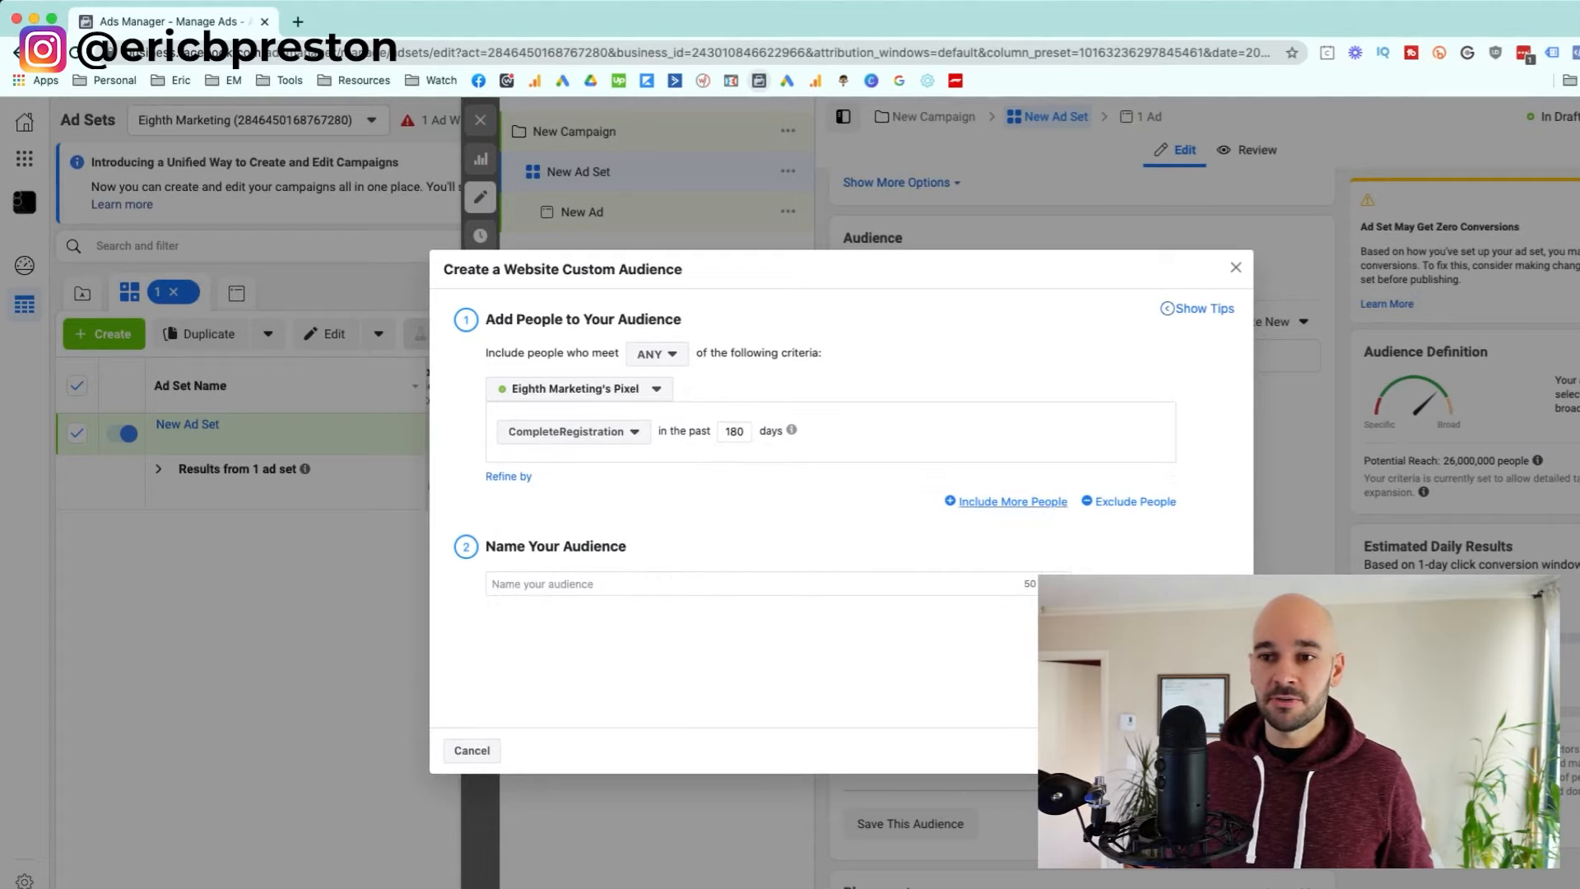
Include more people with a second, alternative criterion based on the InitiateCheckout event
left_click(1012, 501)
left_click(565, 564)
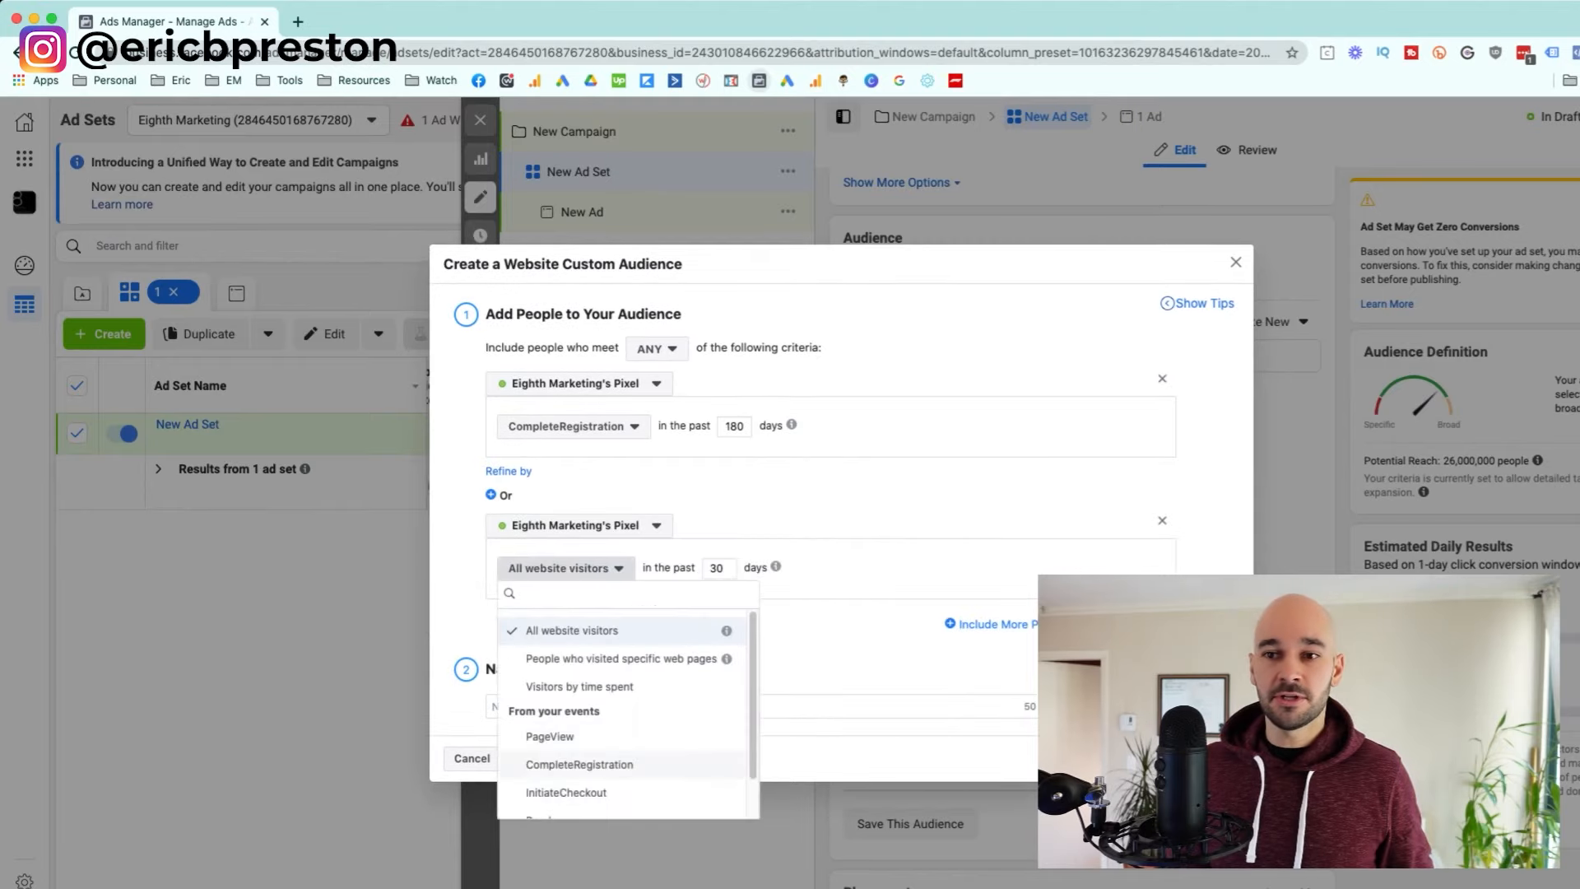
left_click(565, 793)
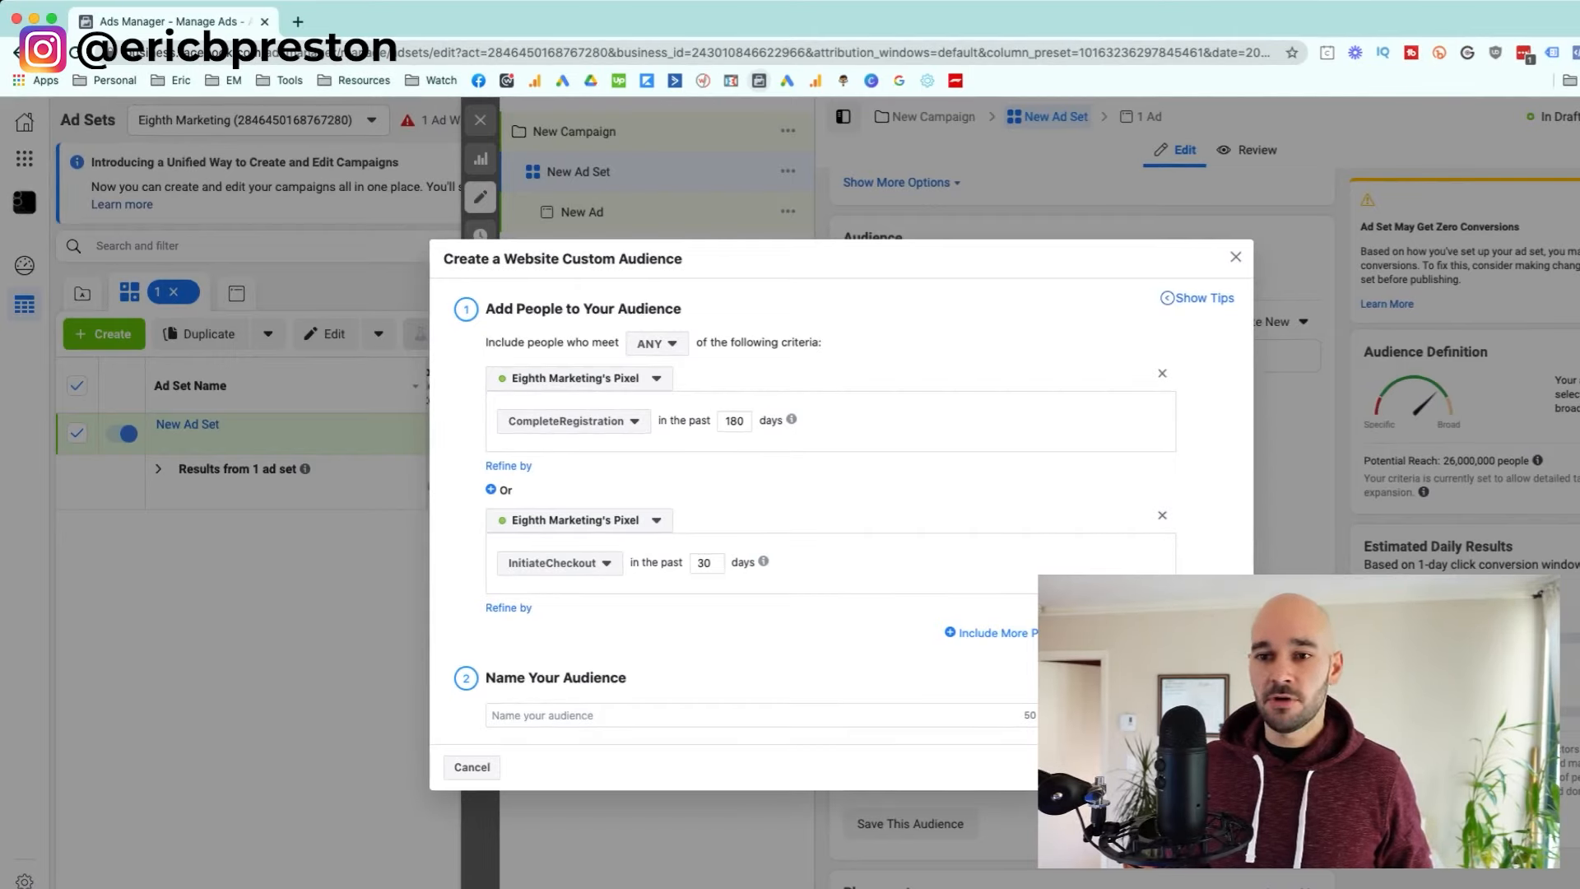
left_click(509, 607)
key("Escape")
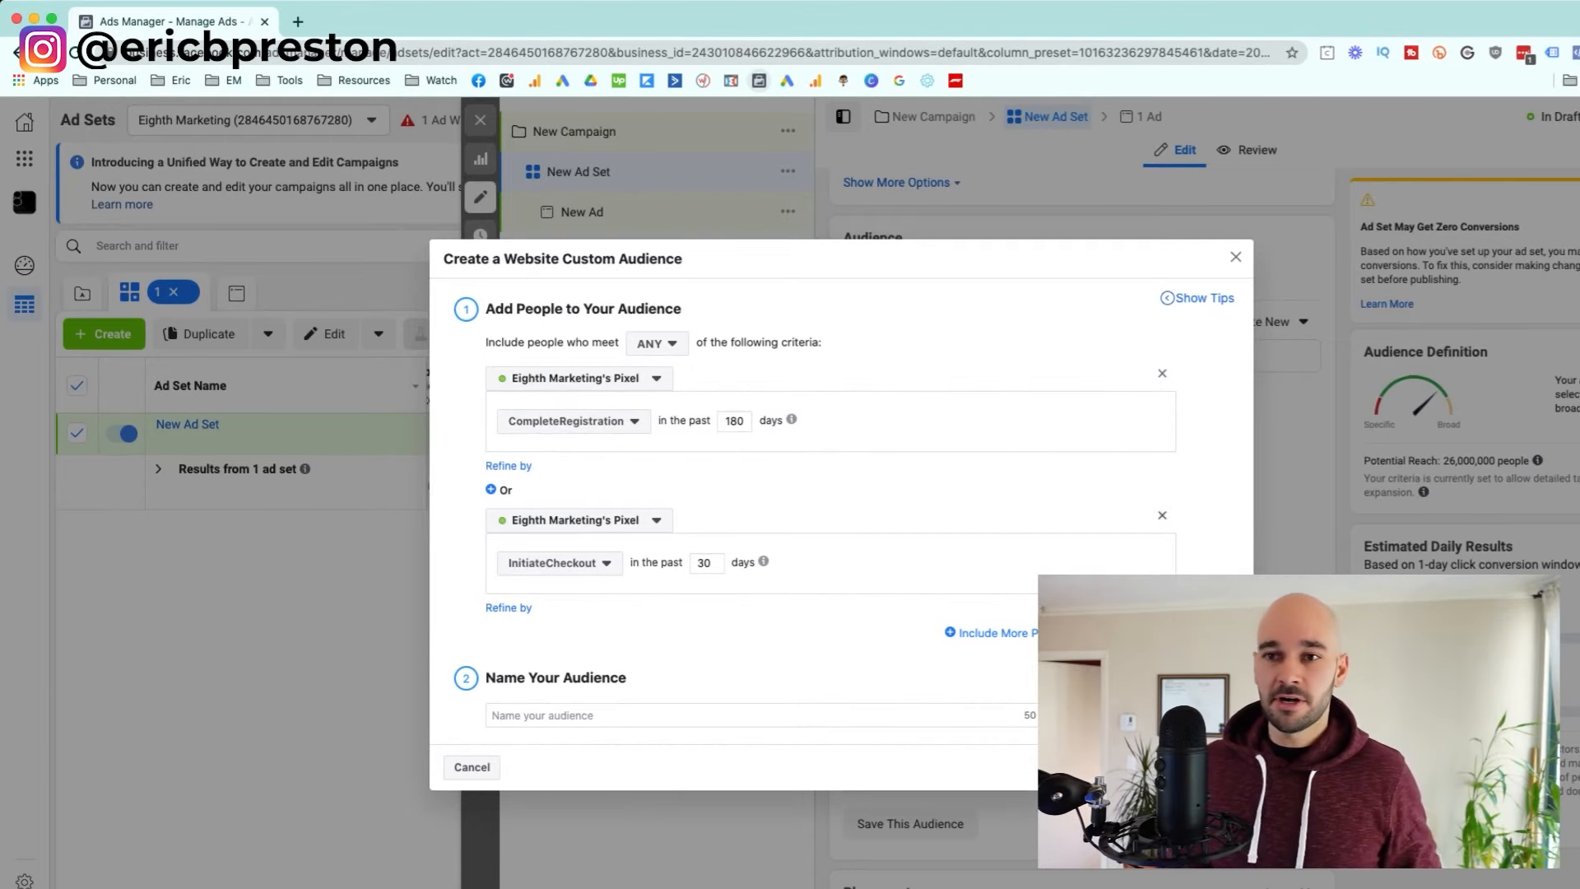
Remove the added InitiateCheckout criterion and set the remaining one back to All website visitors
left_click(1162, 516)
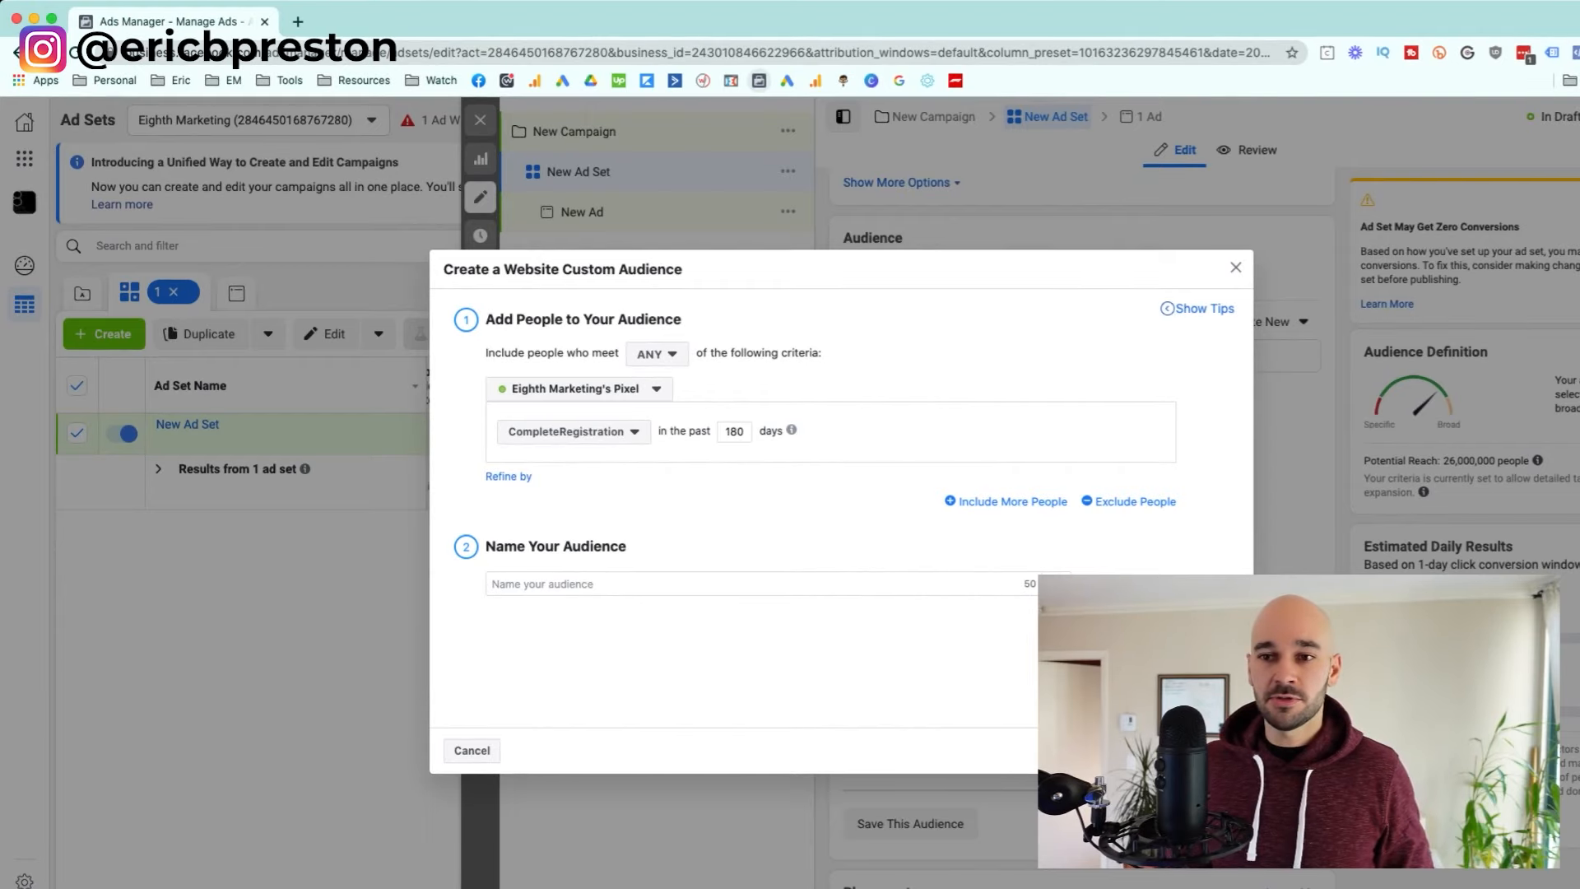
left_click(573, 432)
left_click(572, 493)
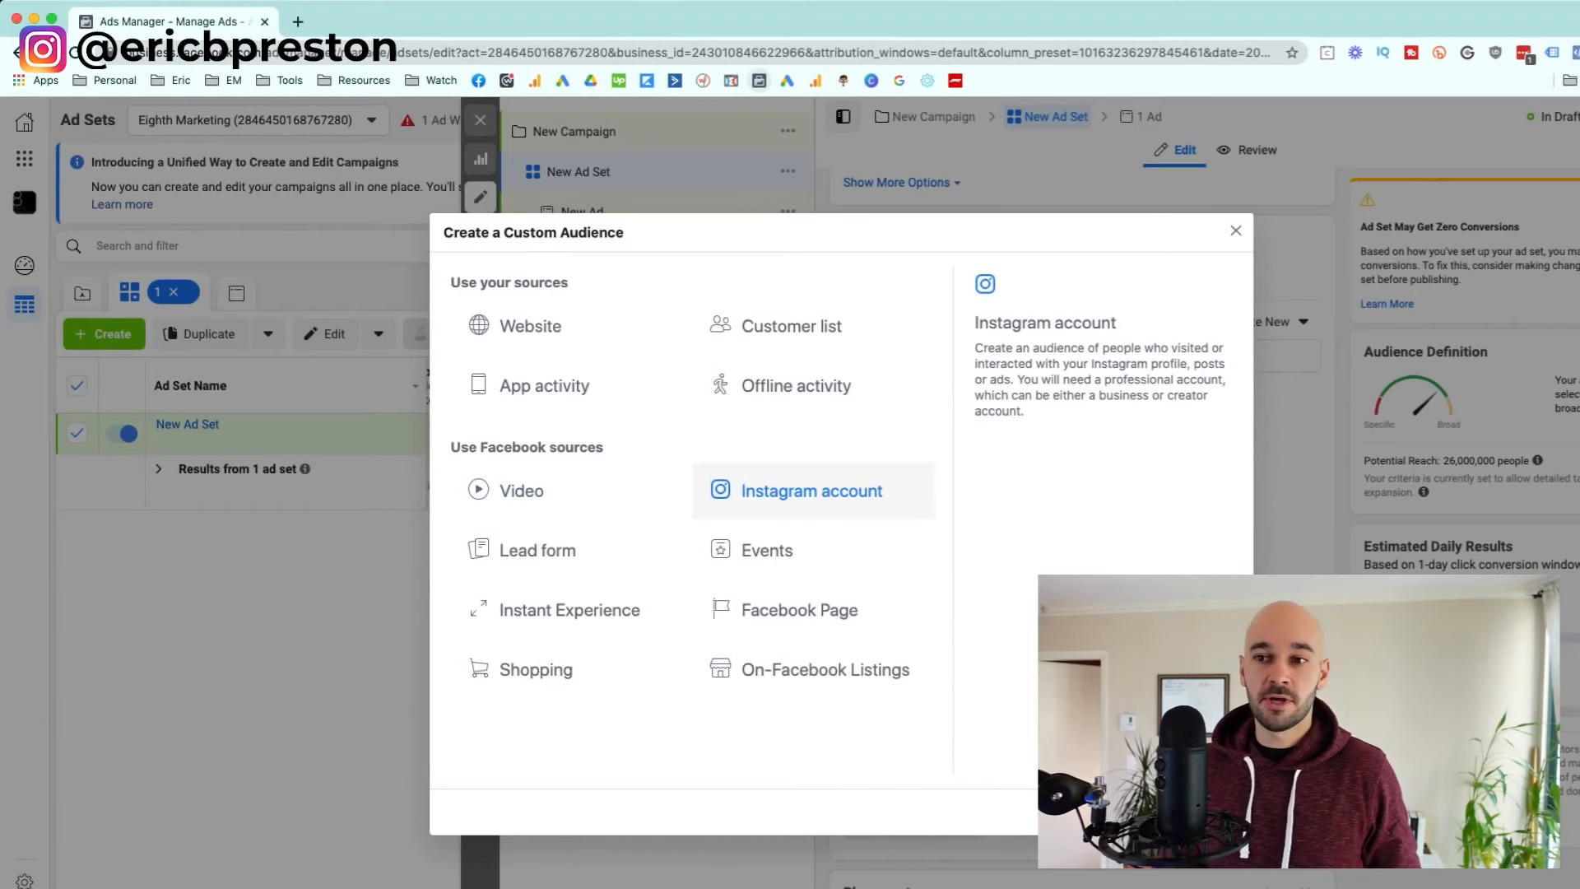
Start an Instagram account custom audience and include anyone who visited the professional account's profile
left_click(811, 490)
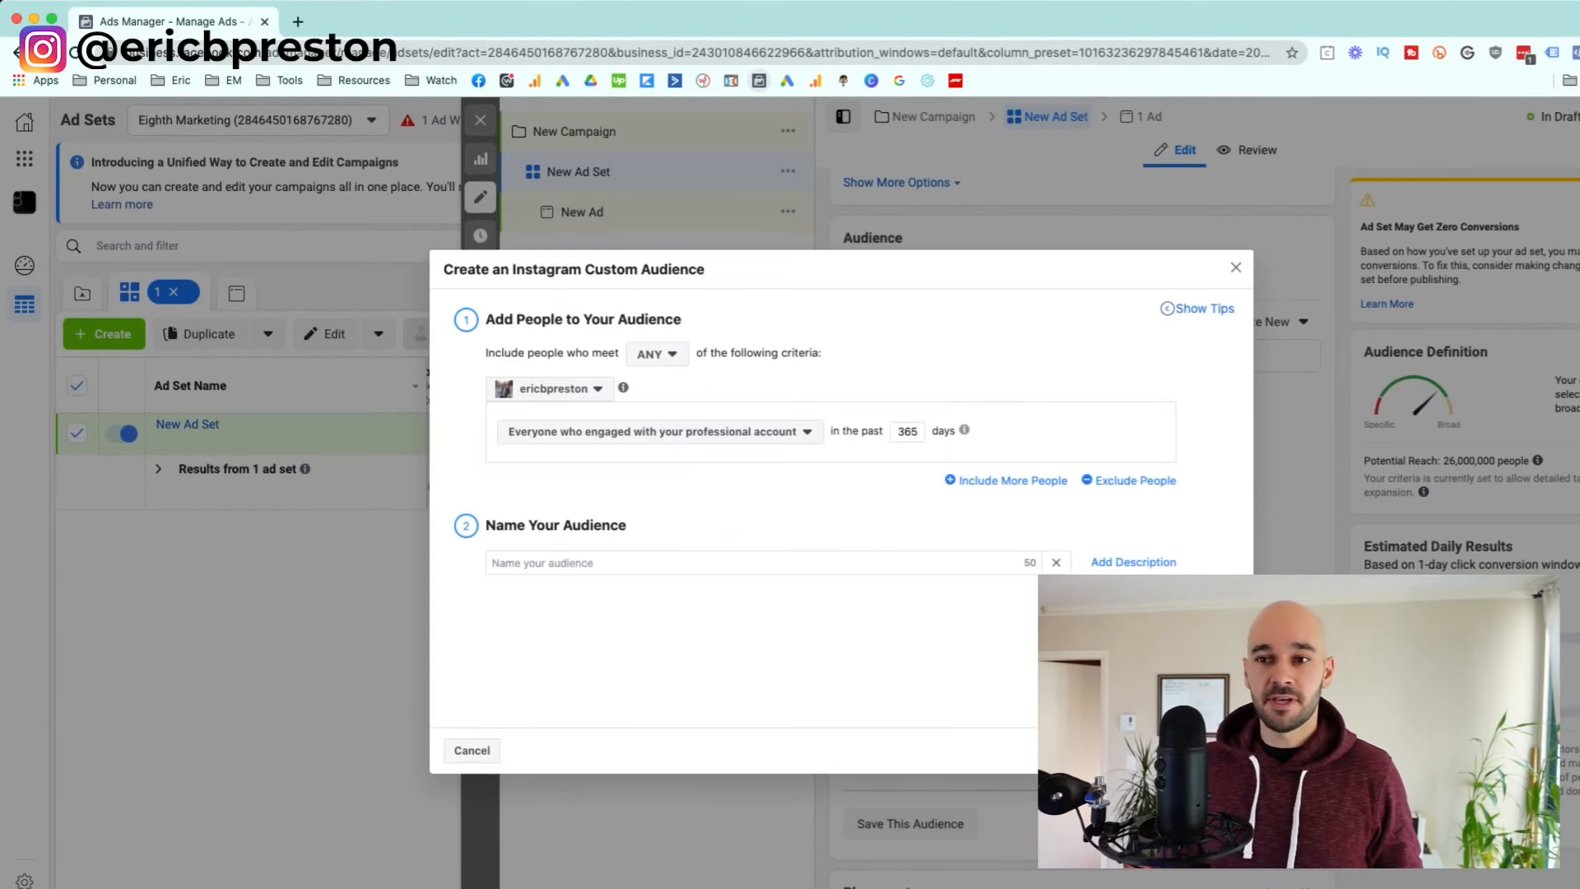
left_click(550, 389)
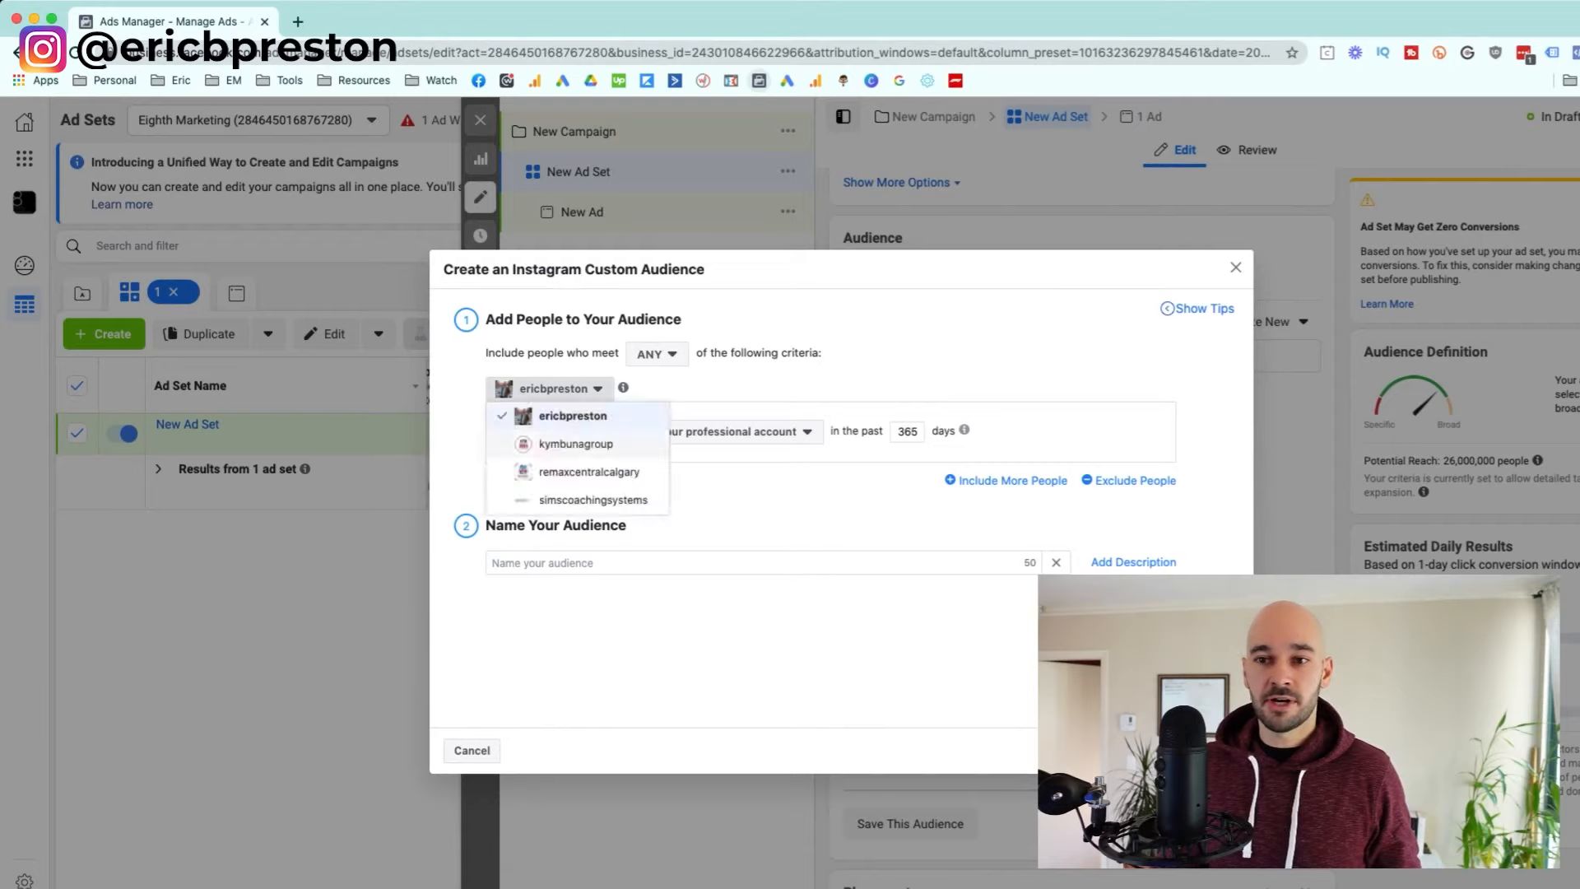
left_click(566, 415)
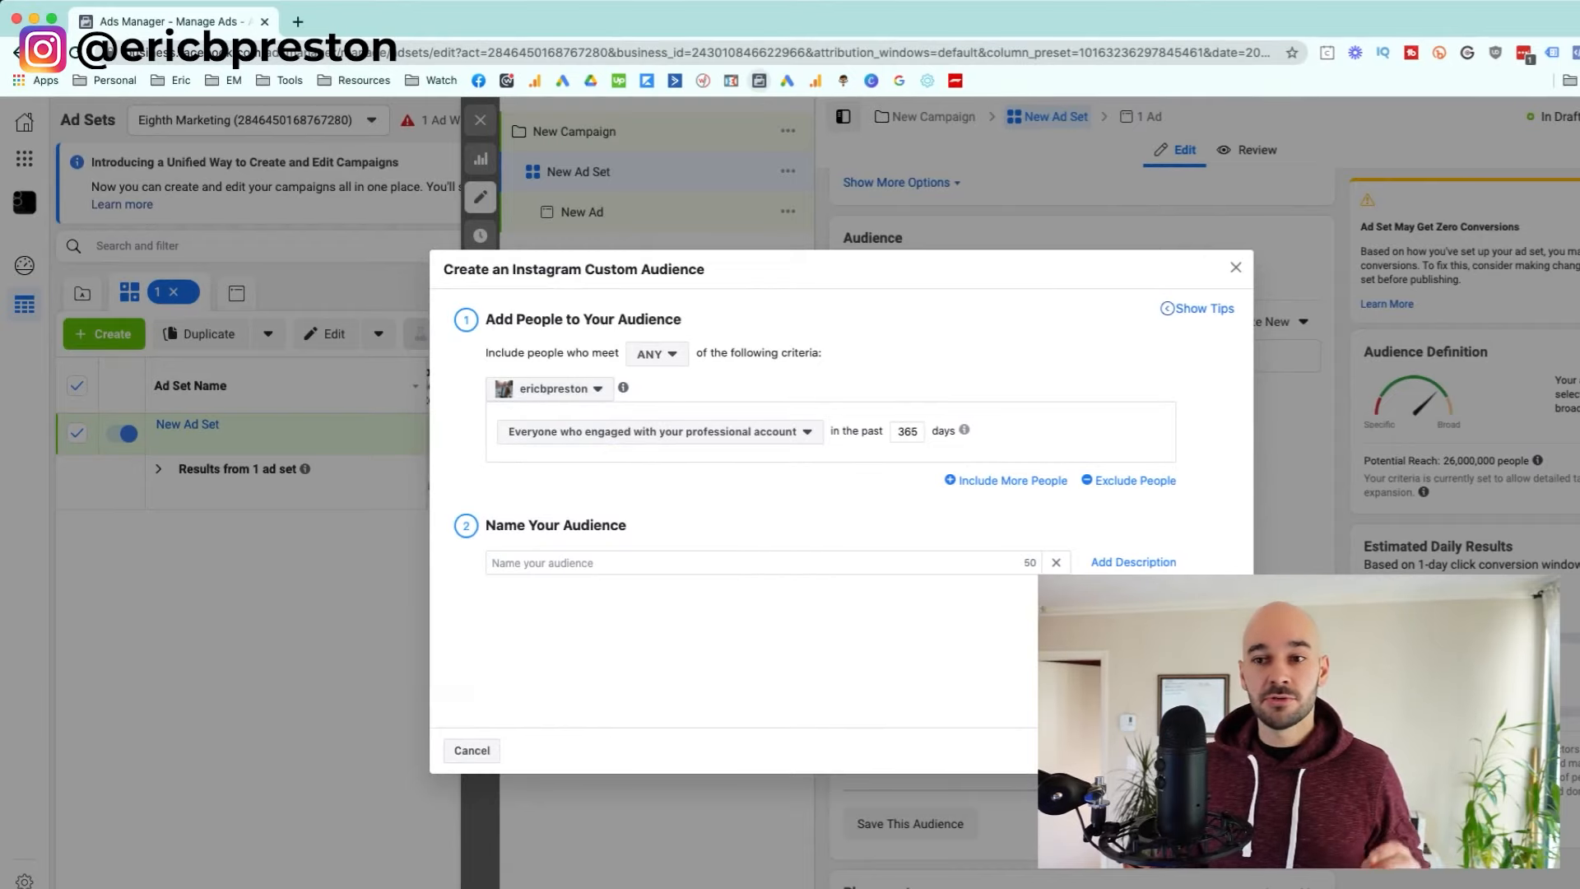
left_click(655, 431)
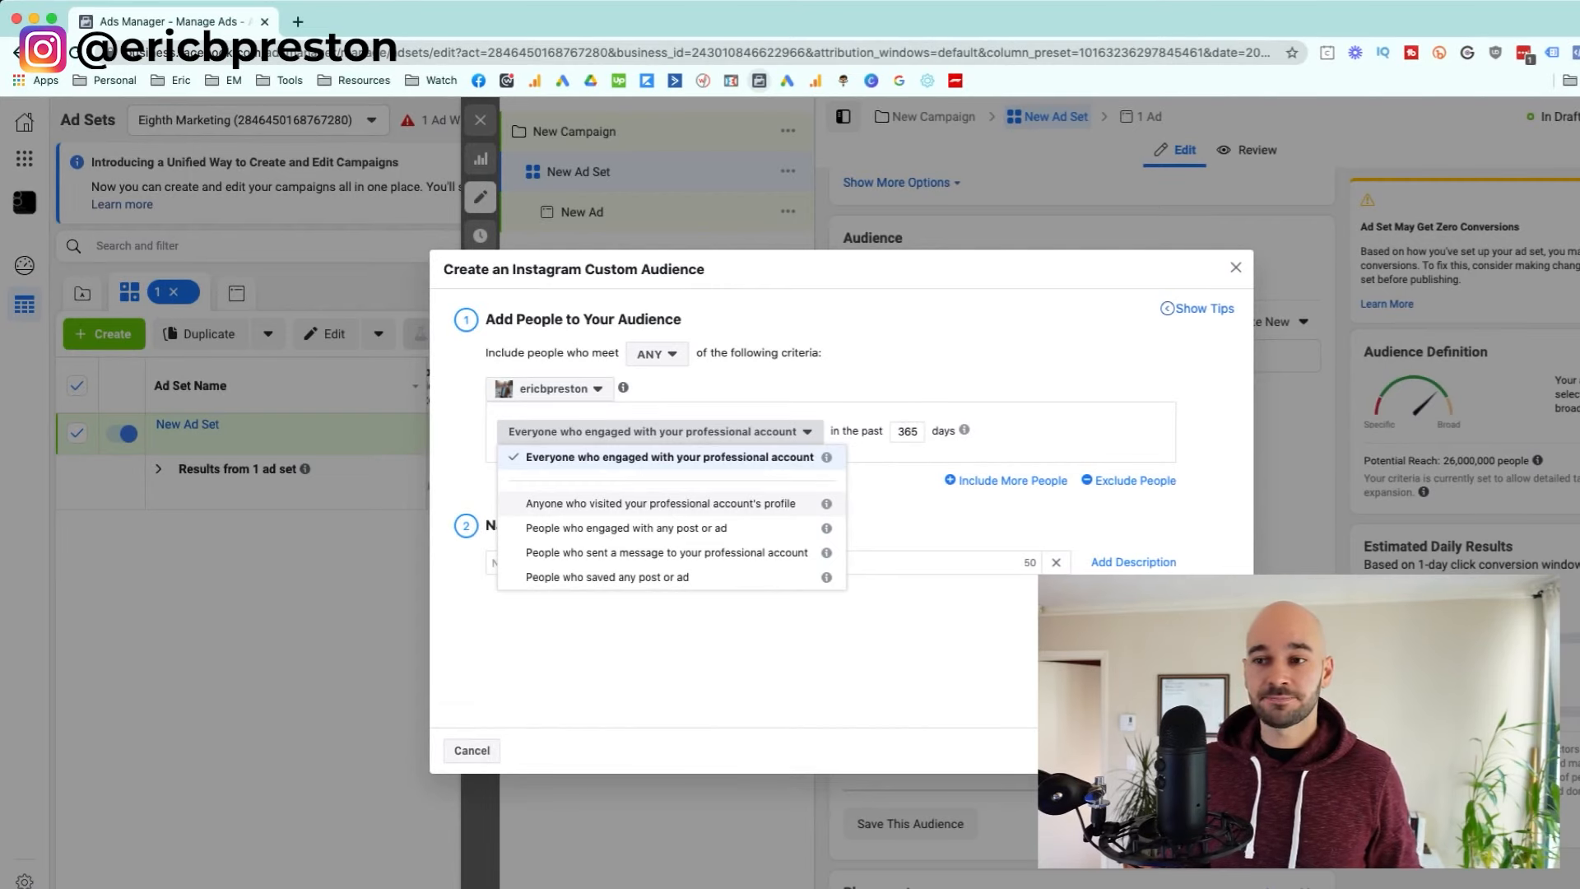
left_click(661, 504)
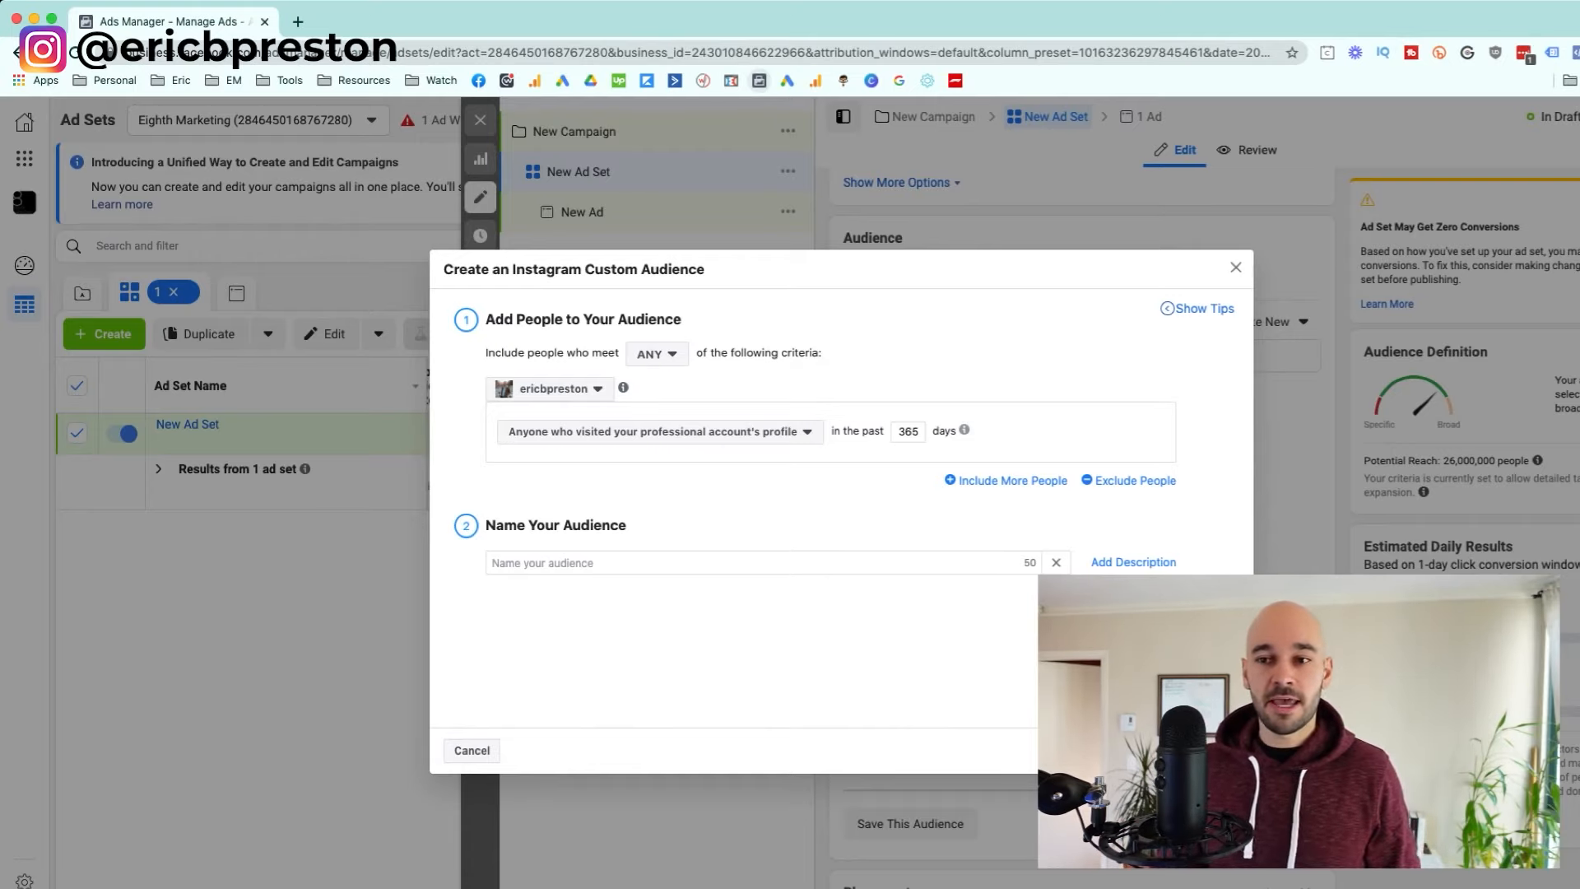
Set the Instagram audience's criterion back to everyone who engaged with the professional account
left_click(660, 432)
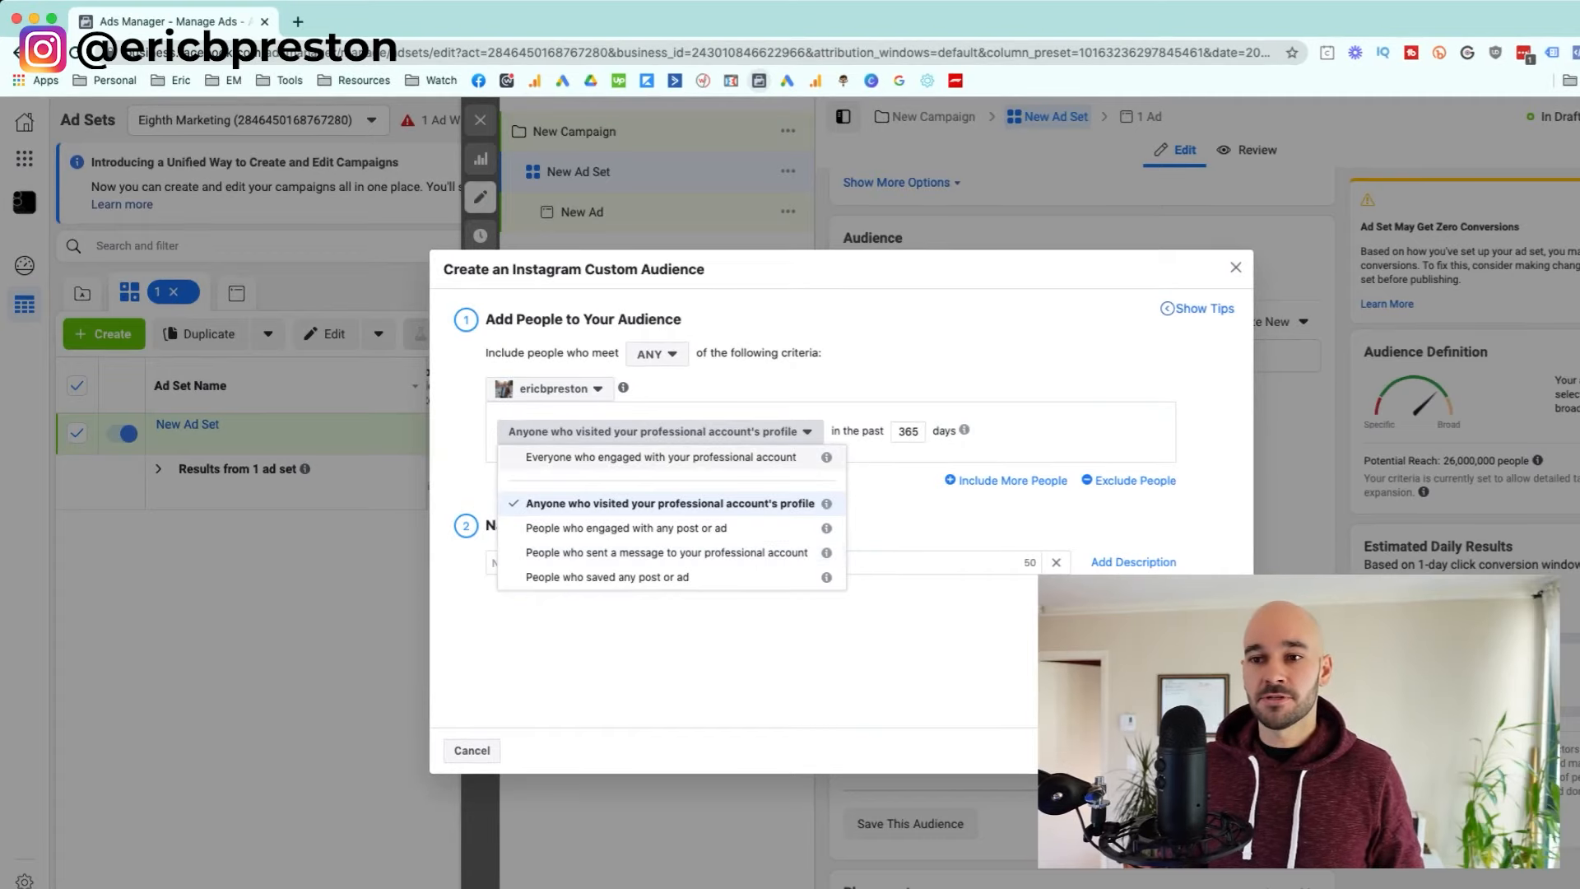
left_click(661, 457)
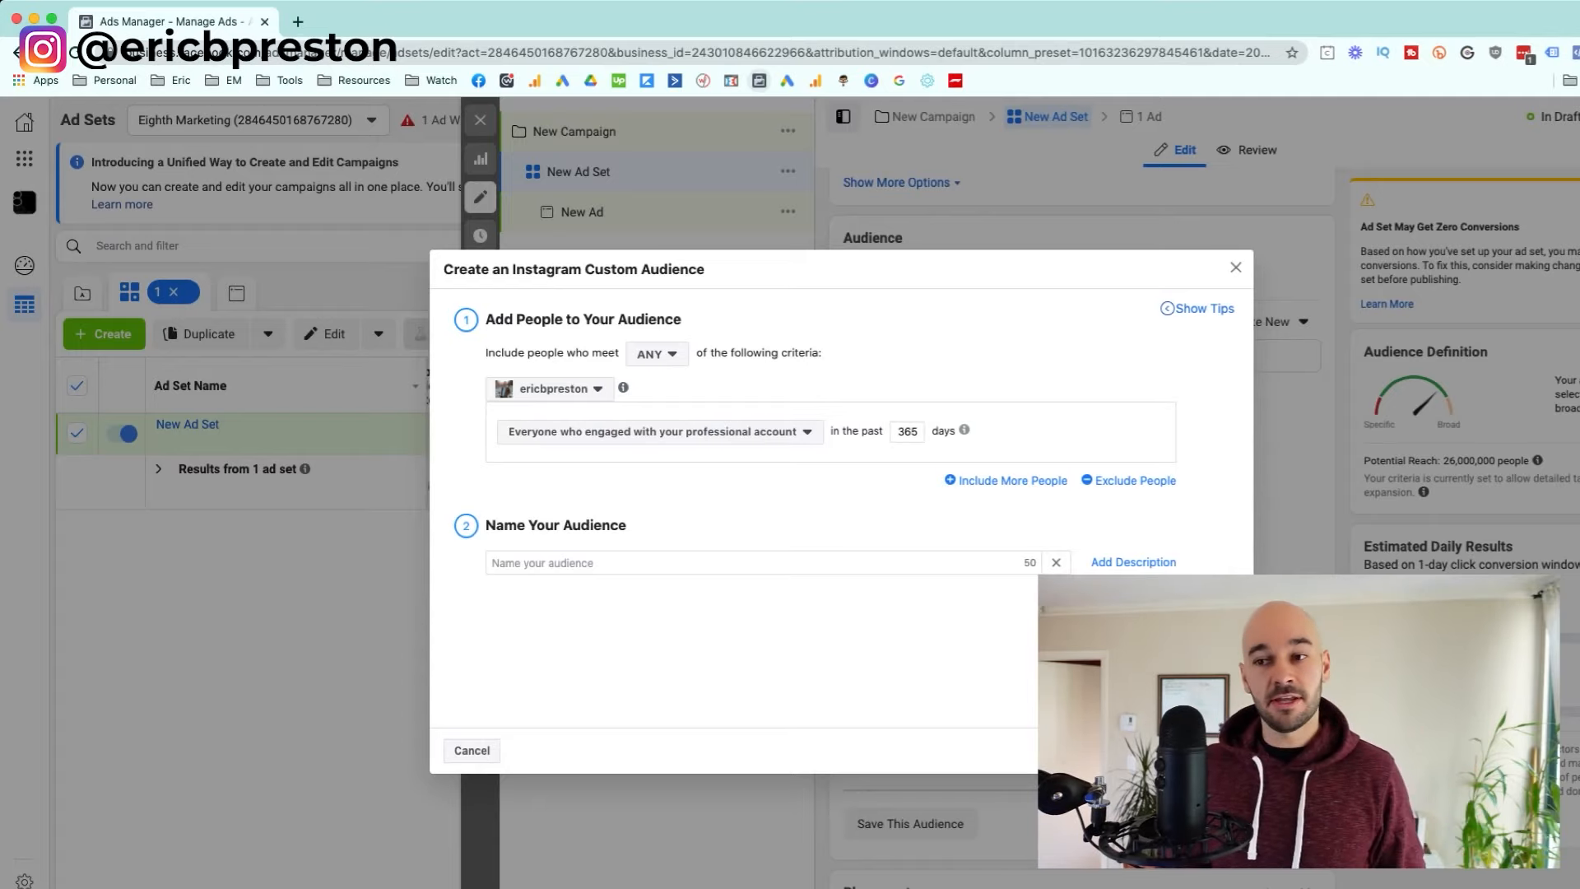
left_click(544, 563)
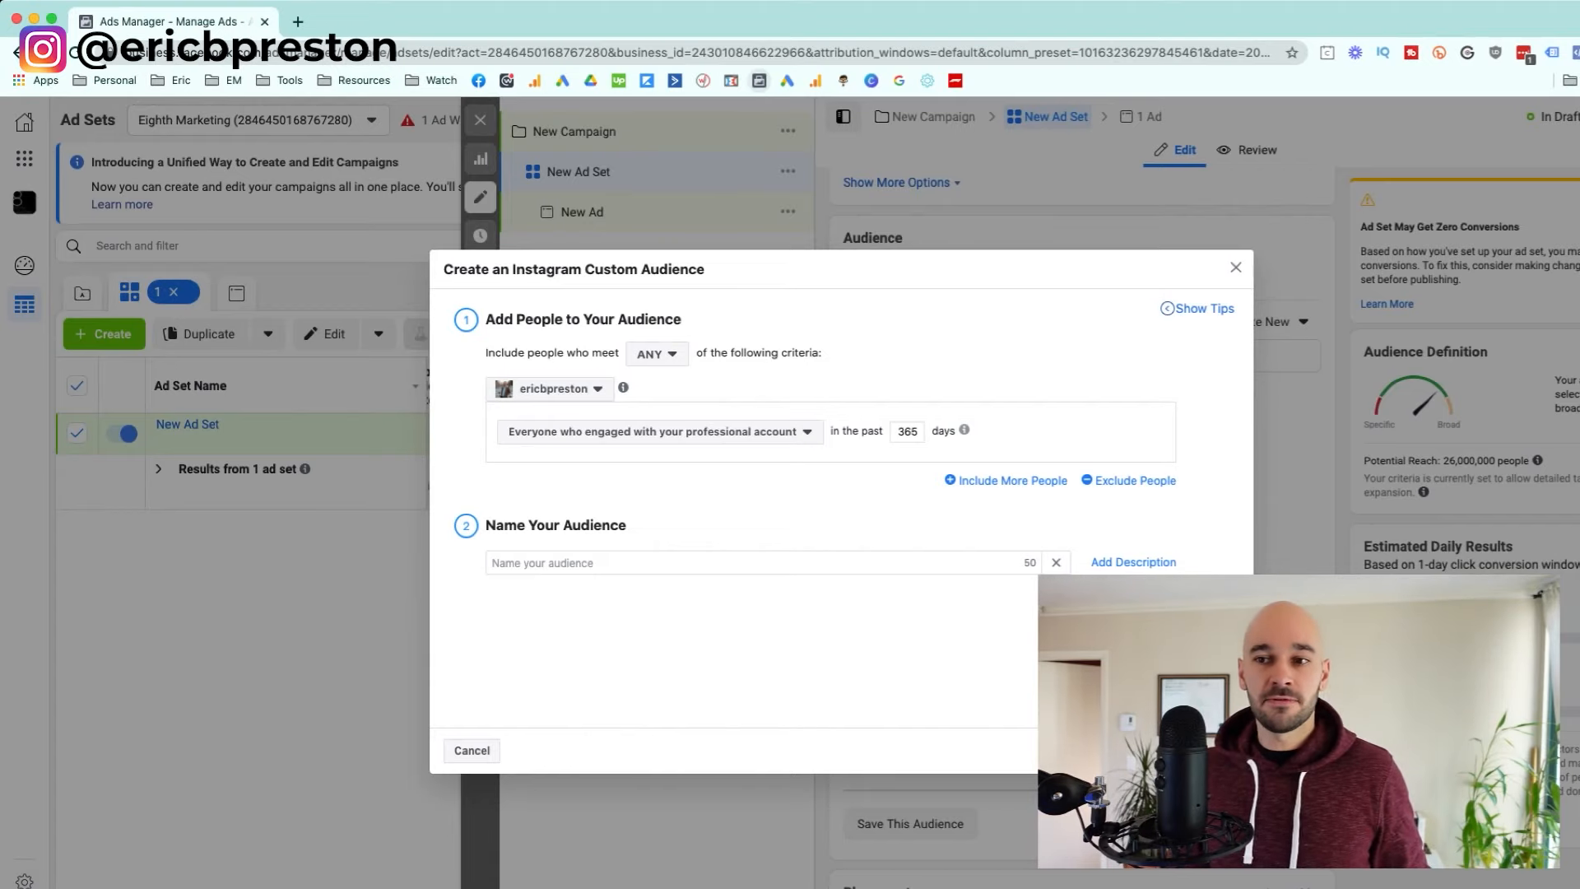
mouse_move(623, 388)
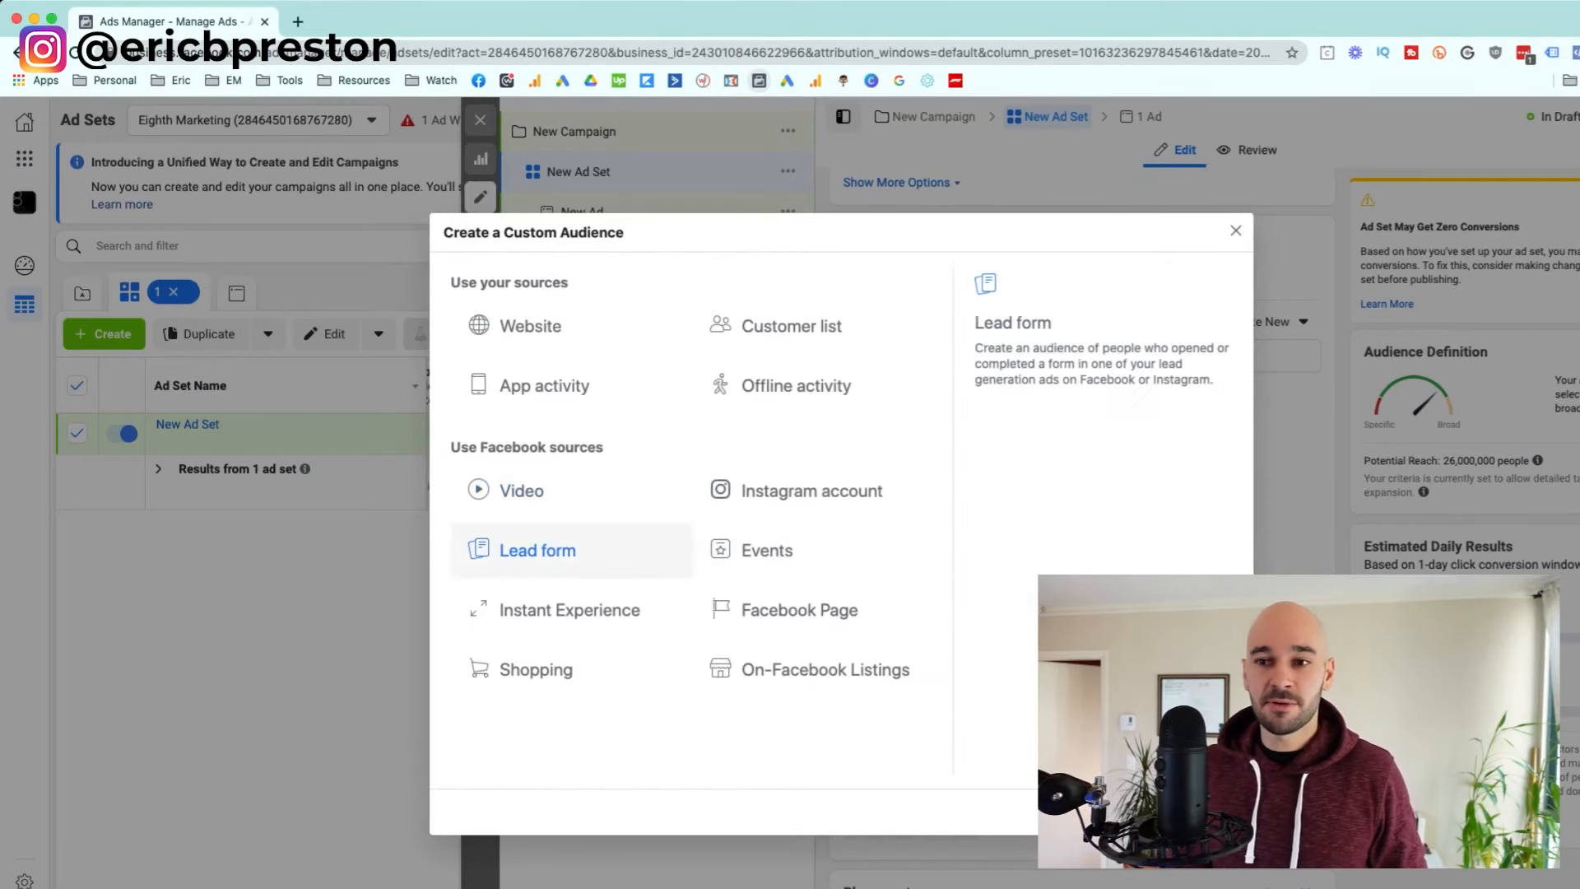
Start a Facebook Page custom audience, review its engagement criteria, and return to the audience sources
left_click(799, 610)
left_click(618, 432)
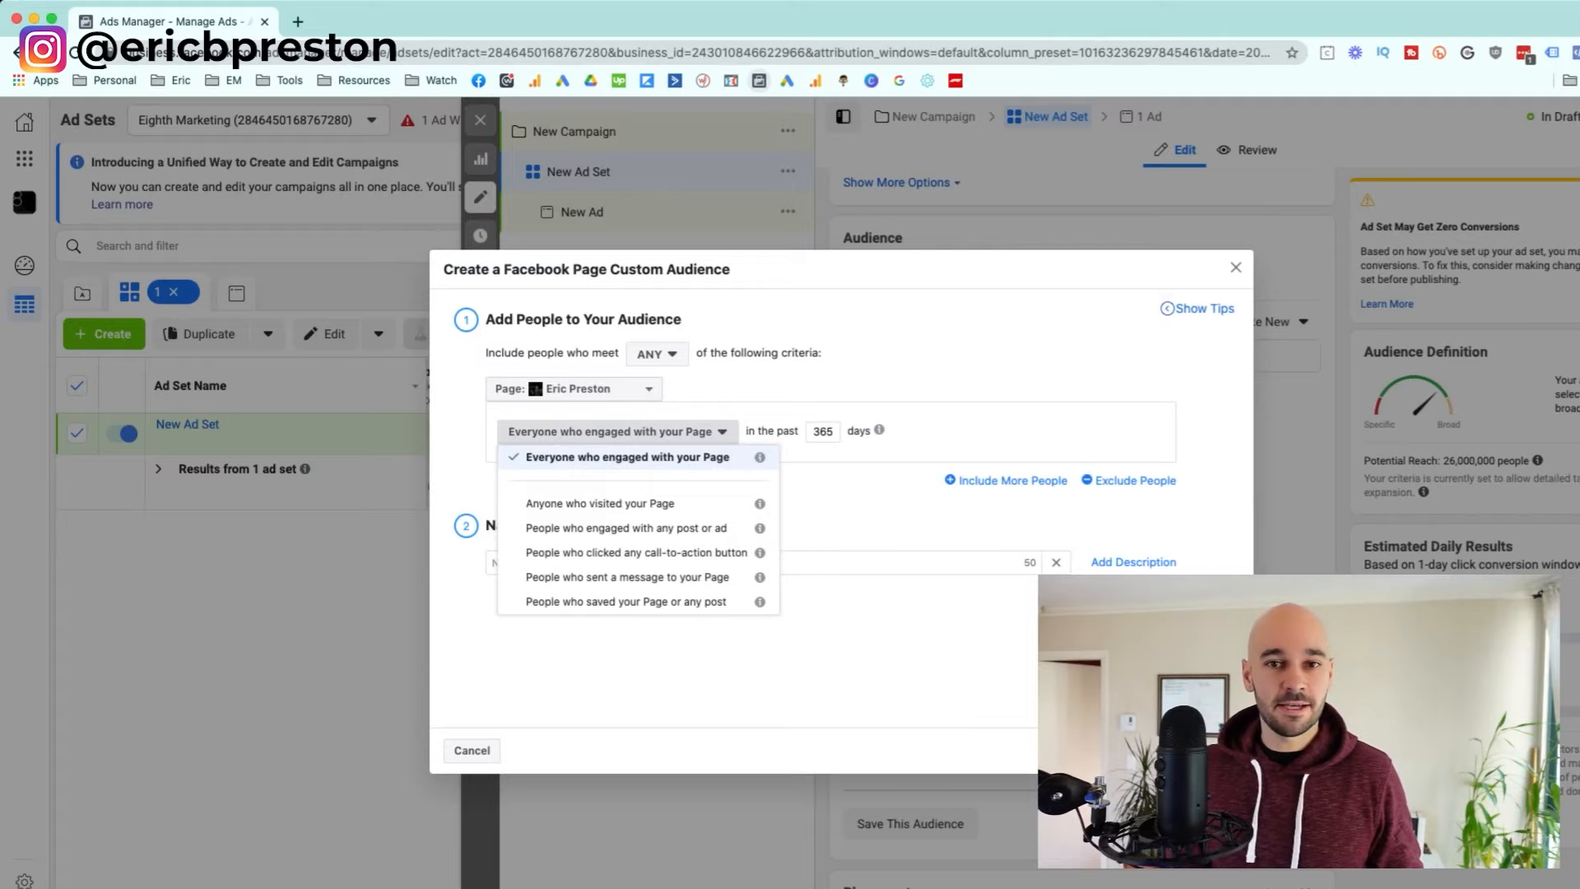
left_click(627, 458)
left_click(1100, 751)
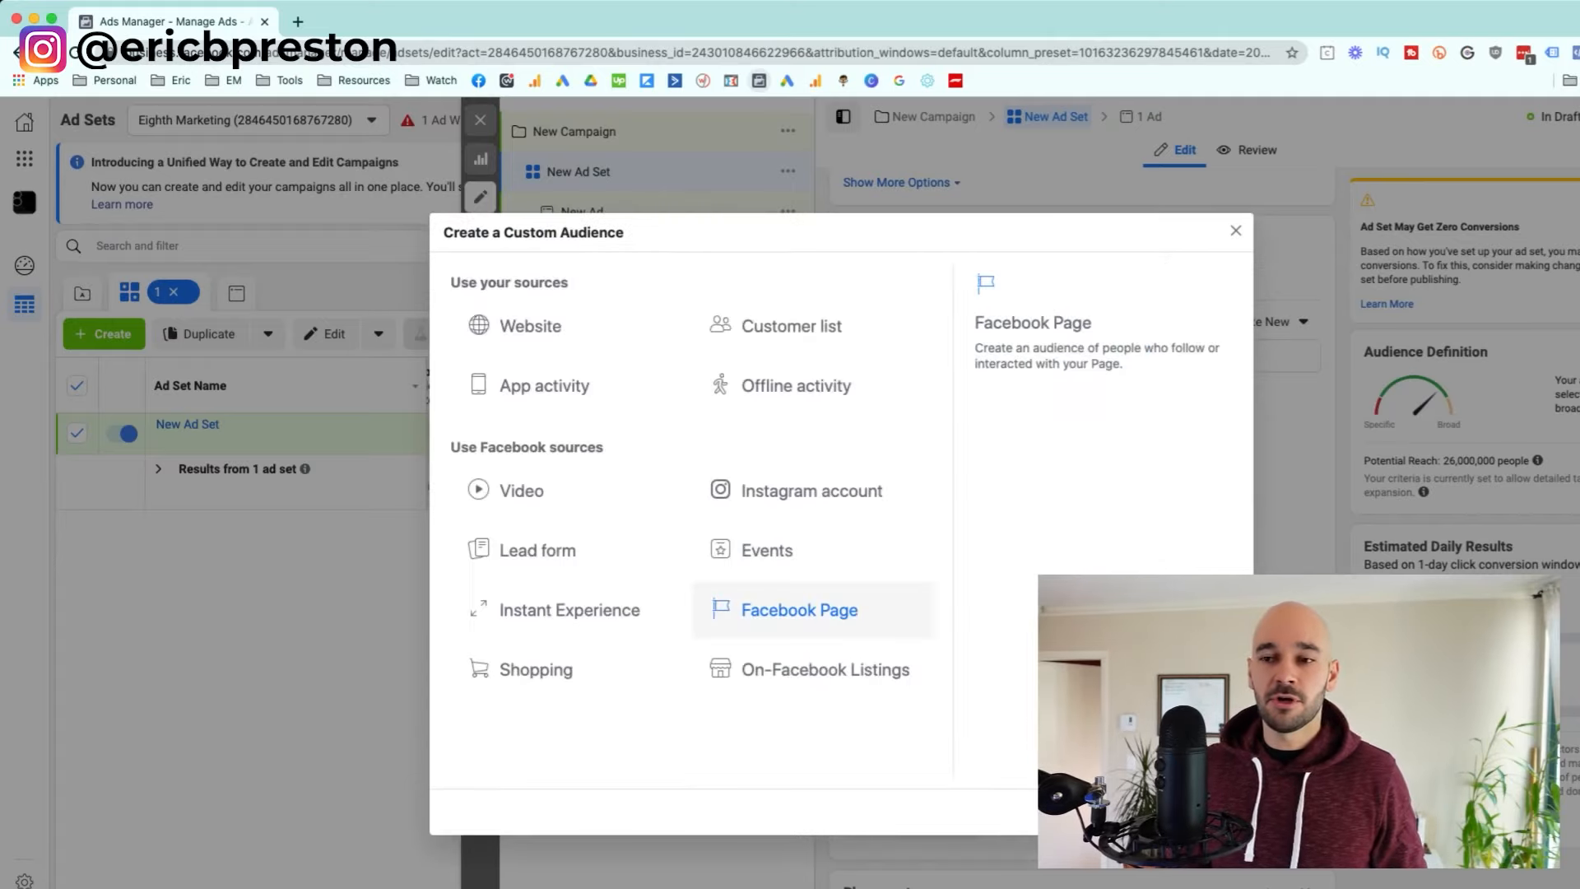
Start an Events custom audience, review its response and ticket purchase criteria, and return to the audience sources
left_click(767, 550)
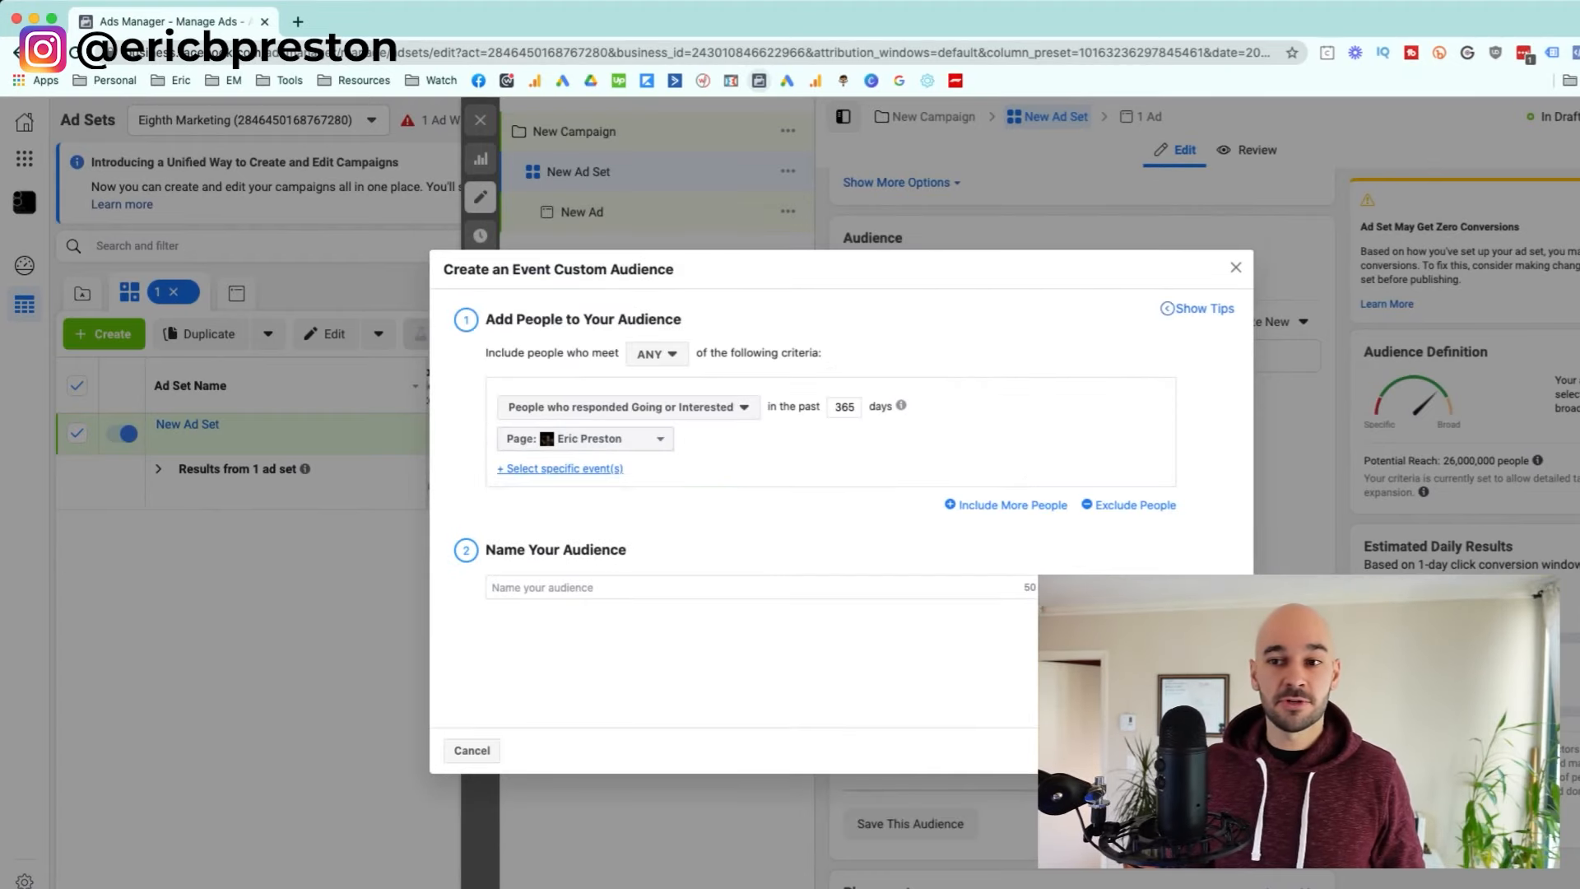
left_click(625, 406)
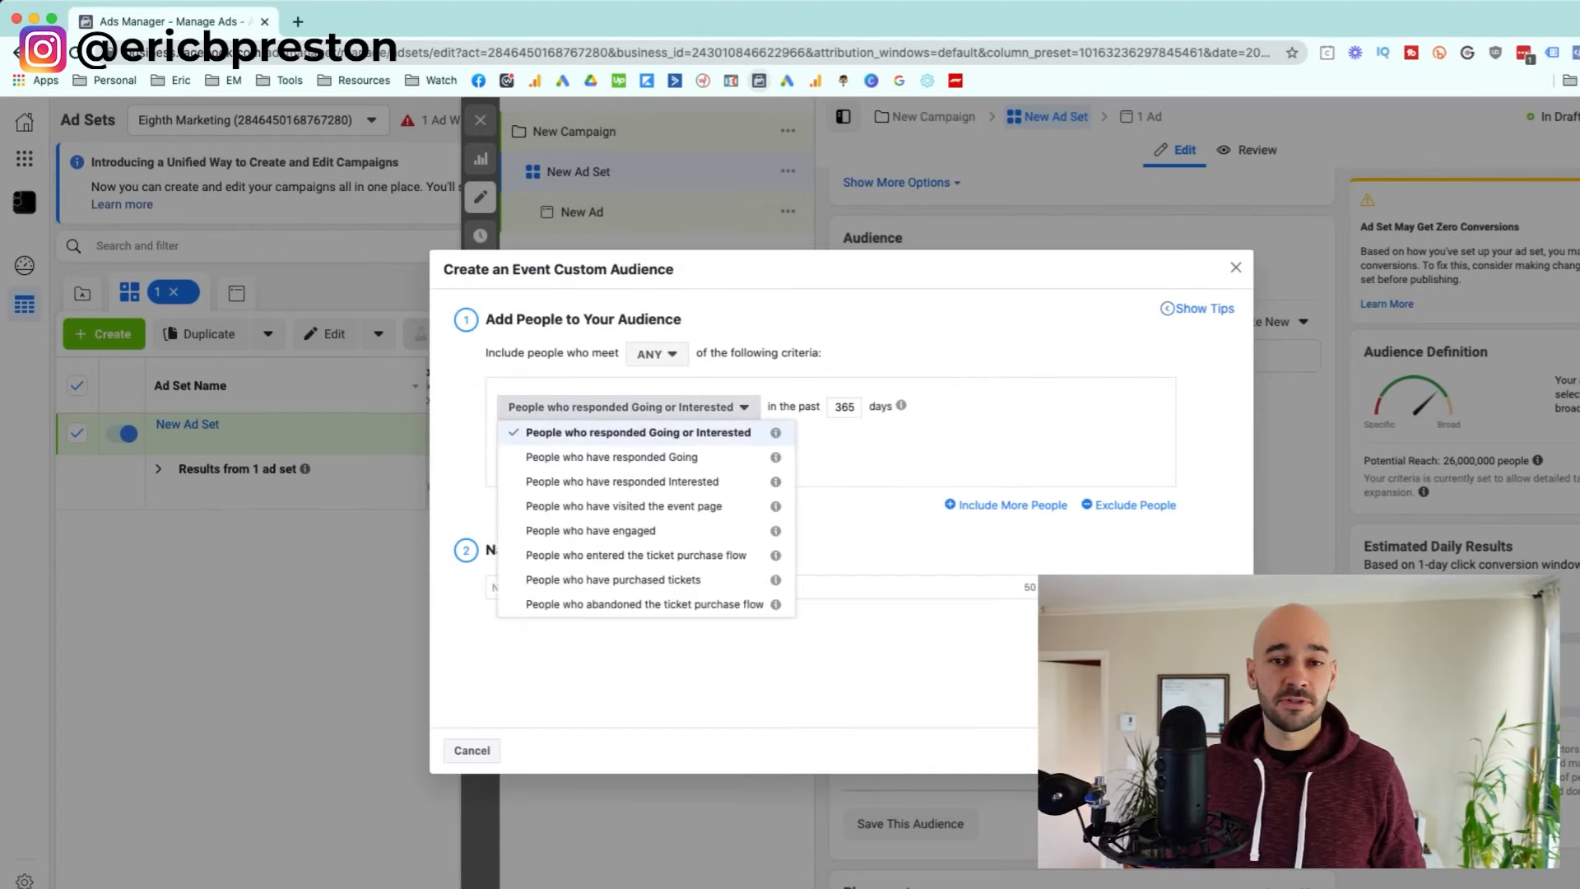
left_click(638, 433)
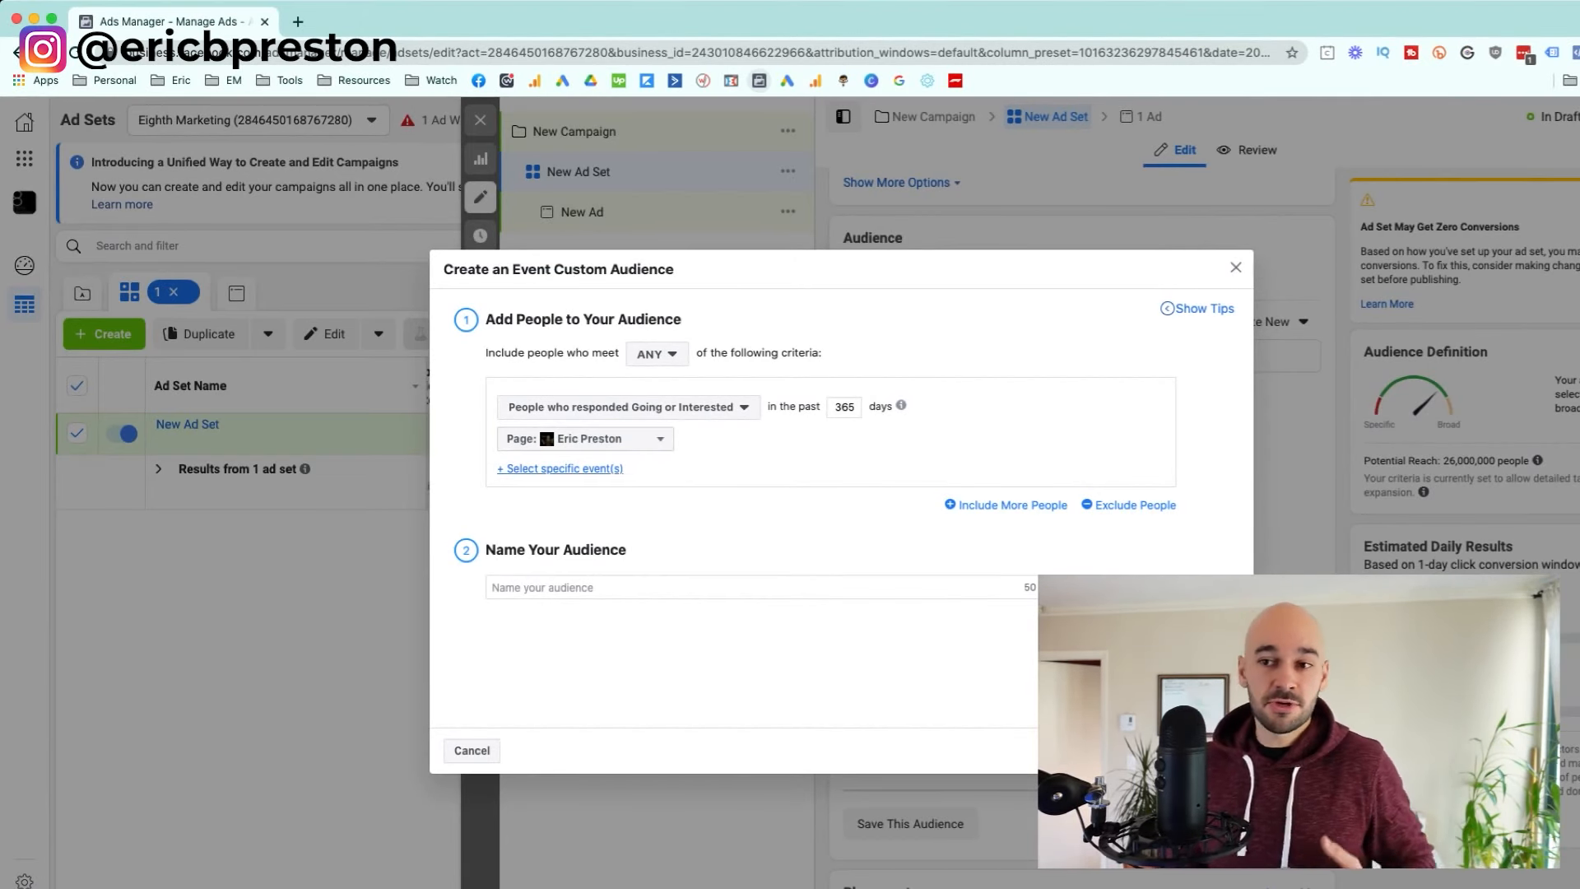
left_click(628, 408)
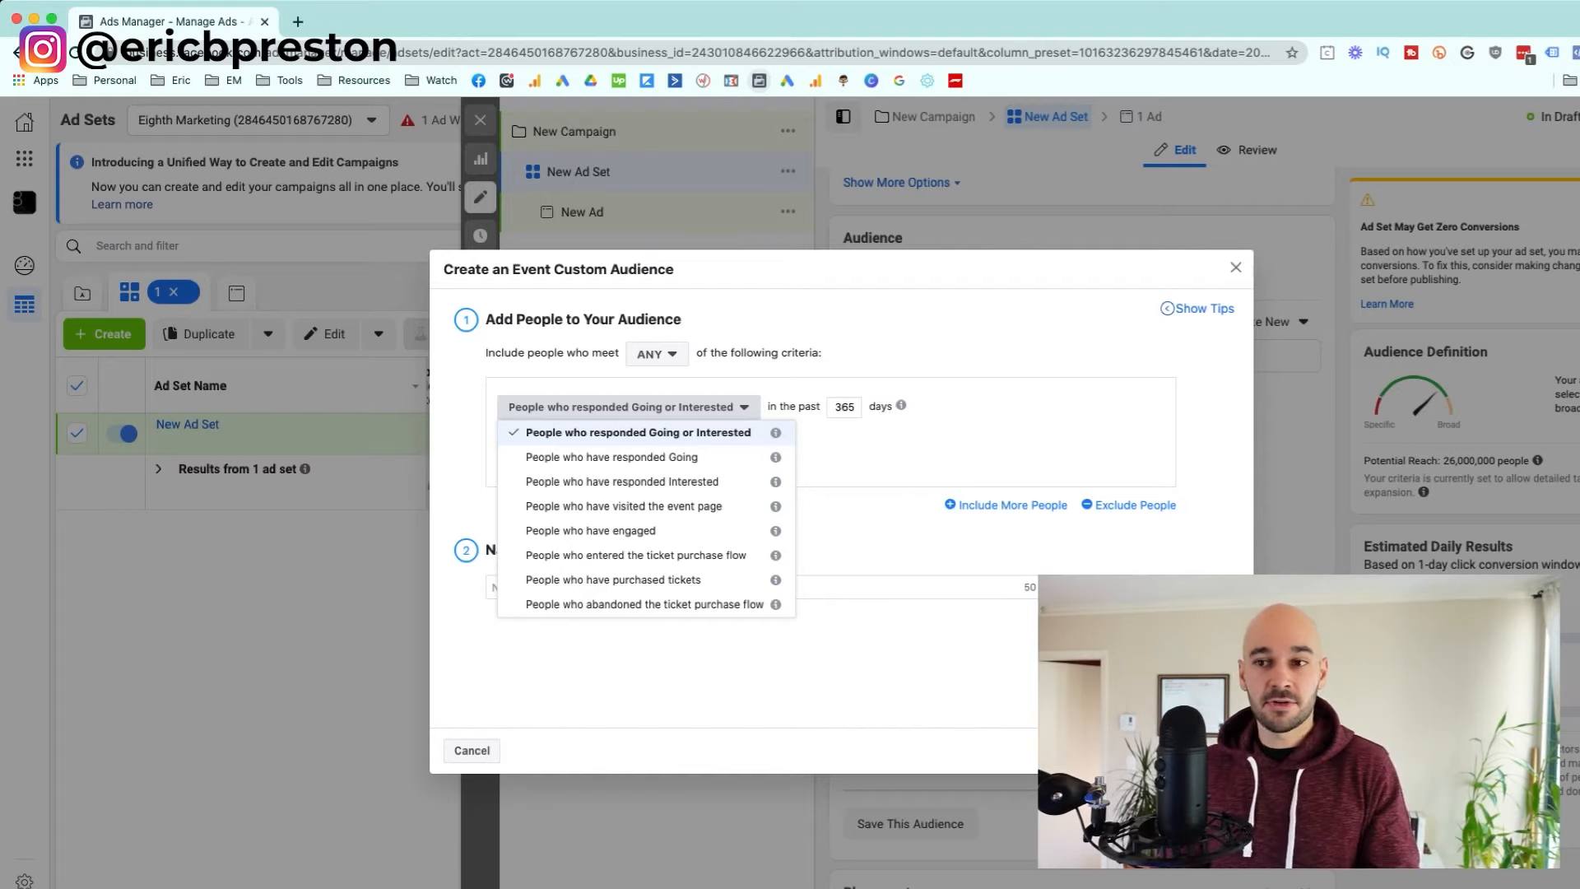
key("Escape")
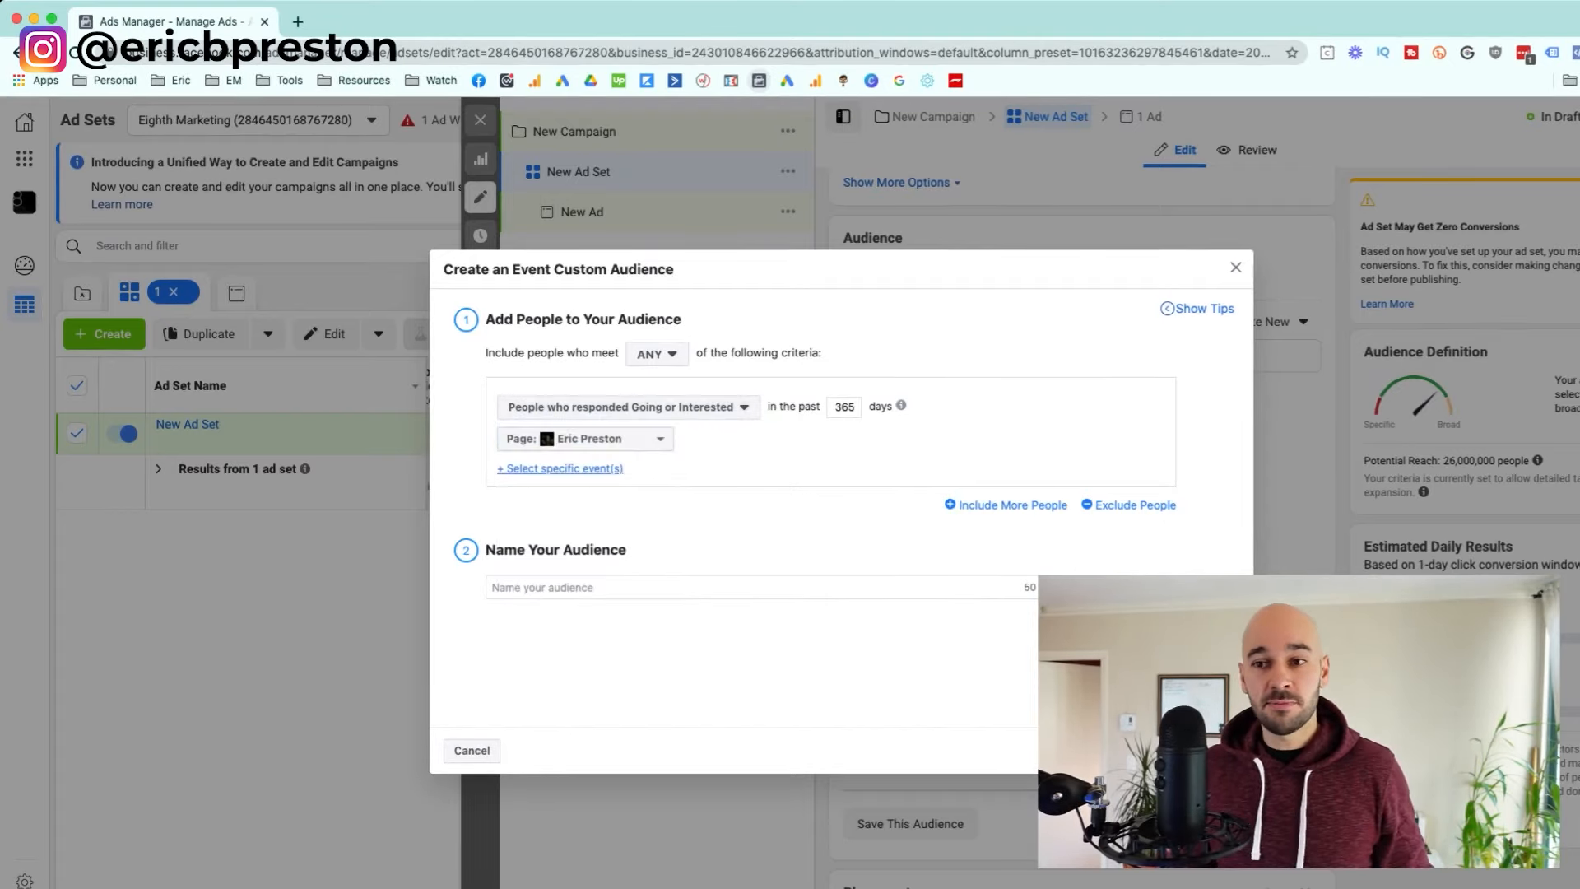
left_click(629, 407)
key("Escape")
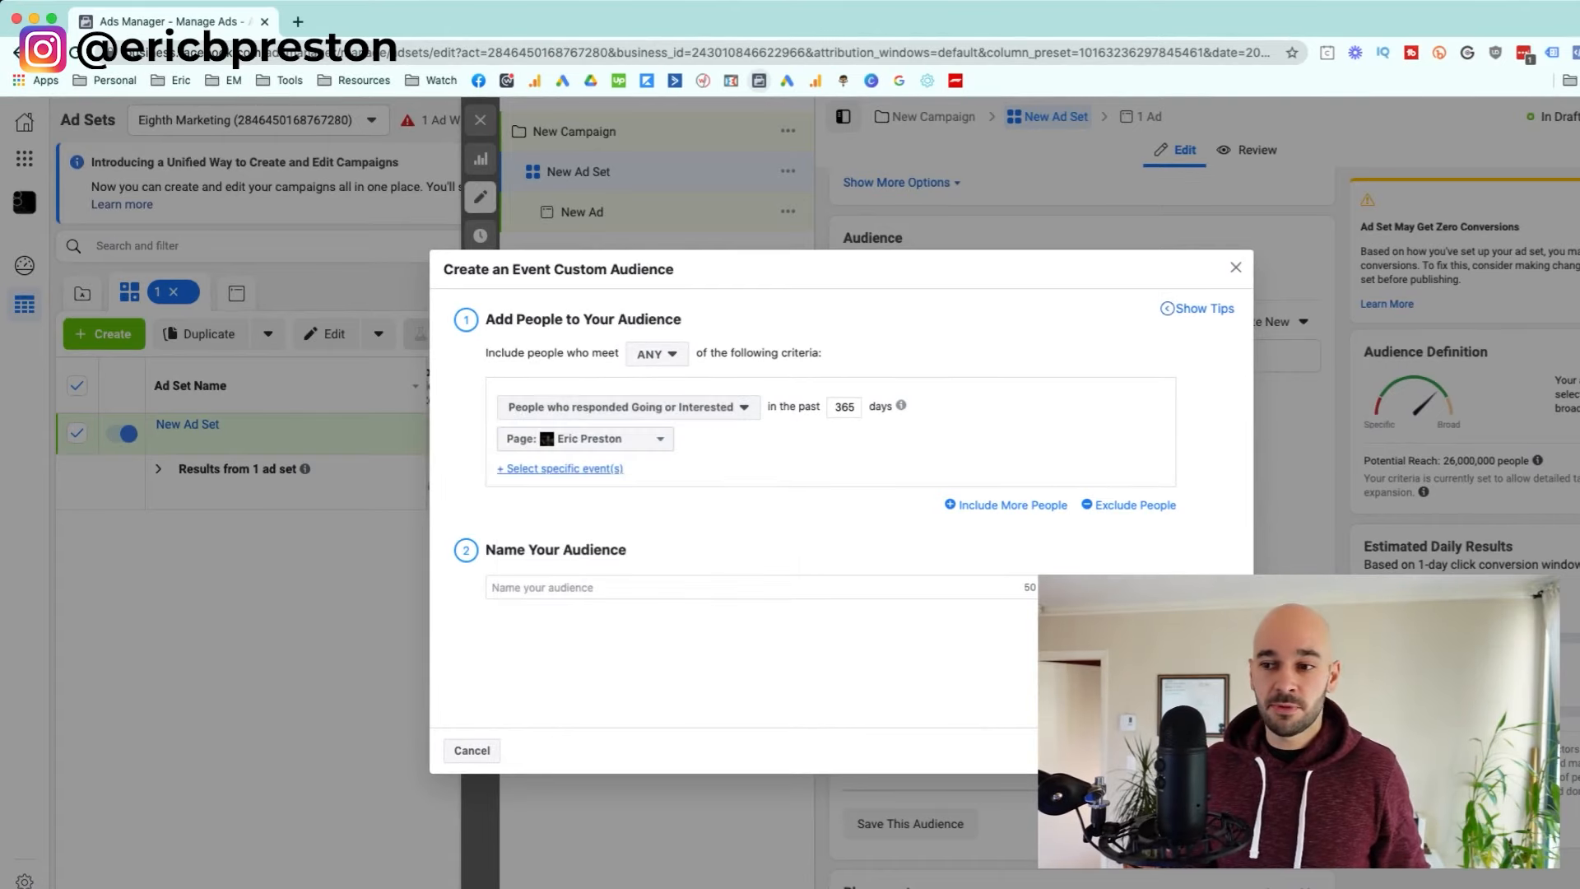
left_click(1103, 750)
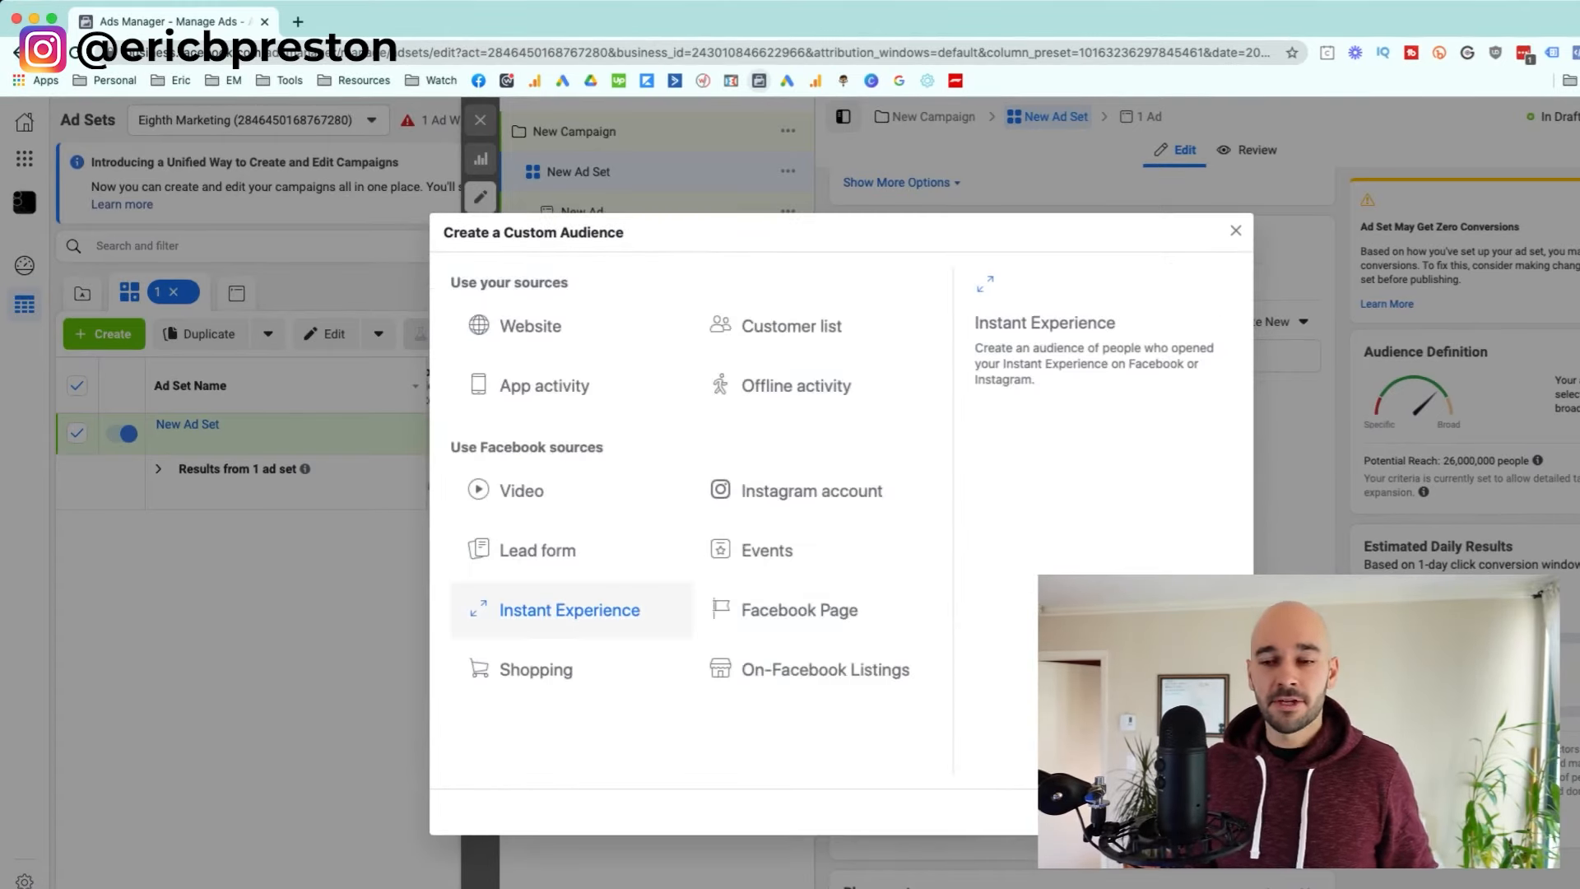
Start a Lead form custom audience and include people who opened but didn't submit the form
left_click(537, 550)
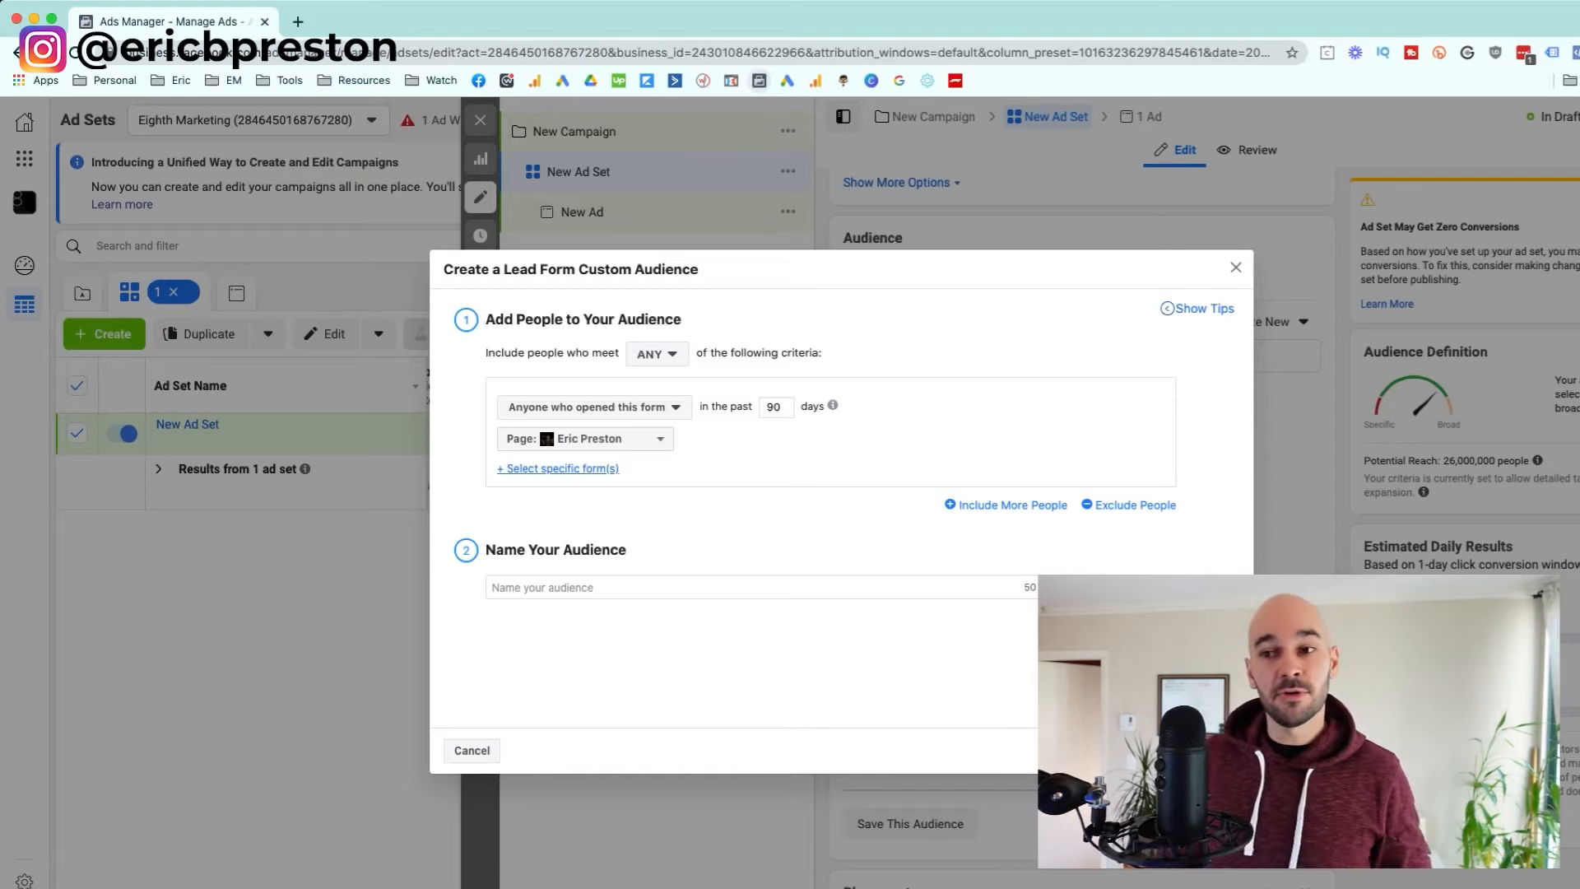
left_click(591, 406)
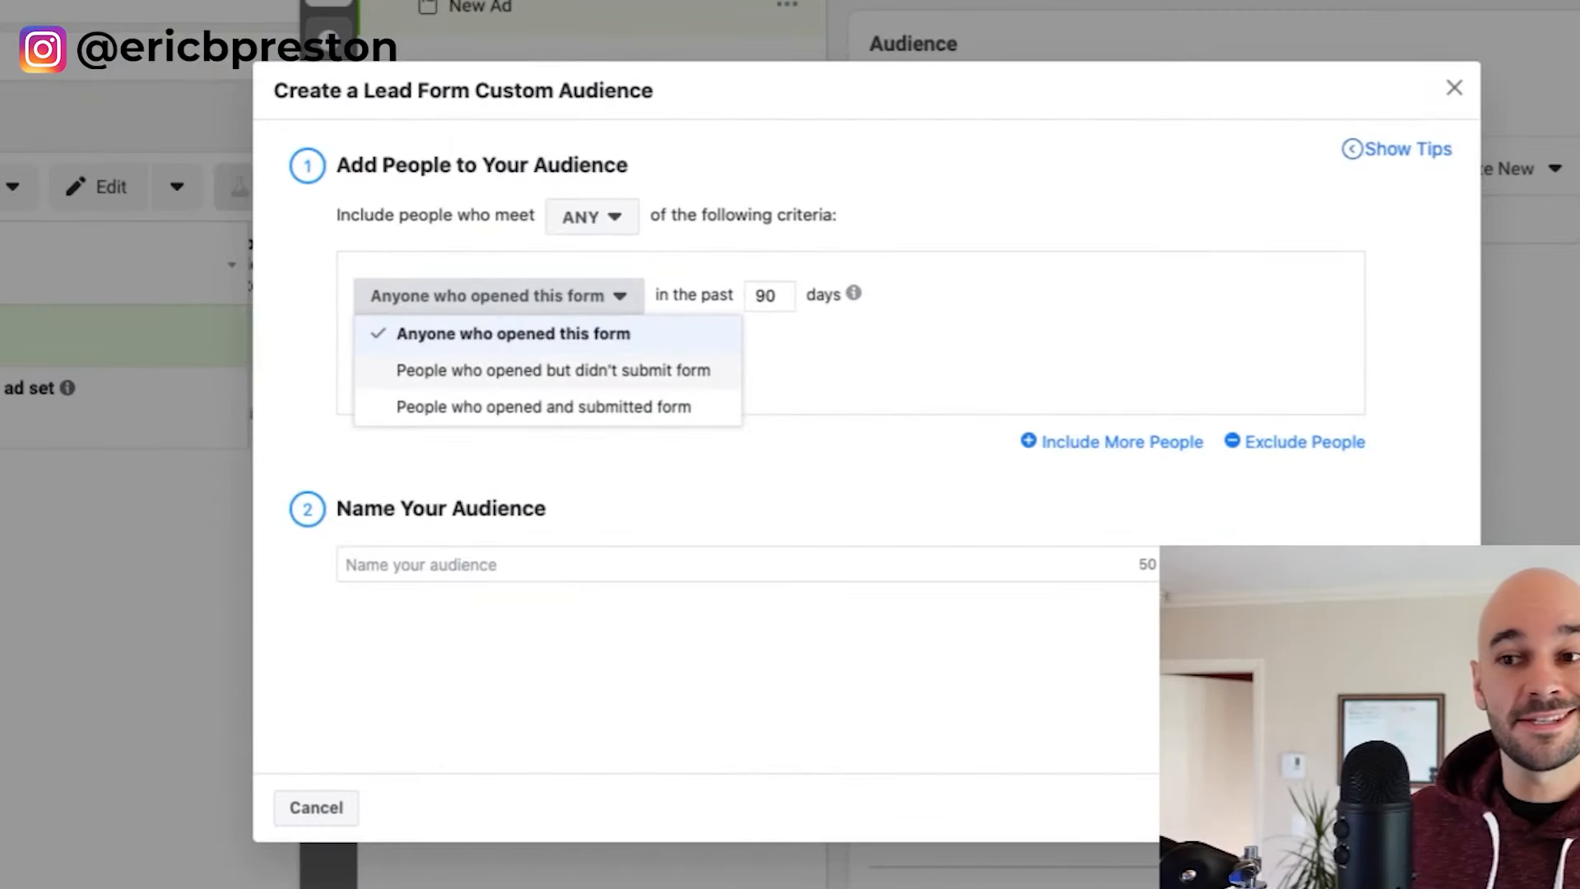
left_click(493, 377)
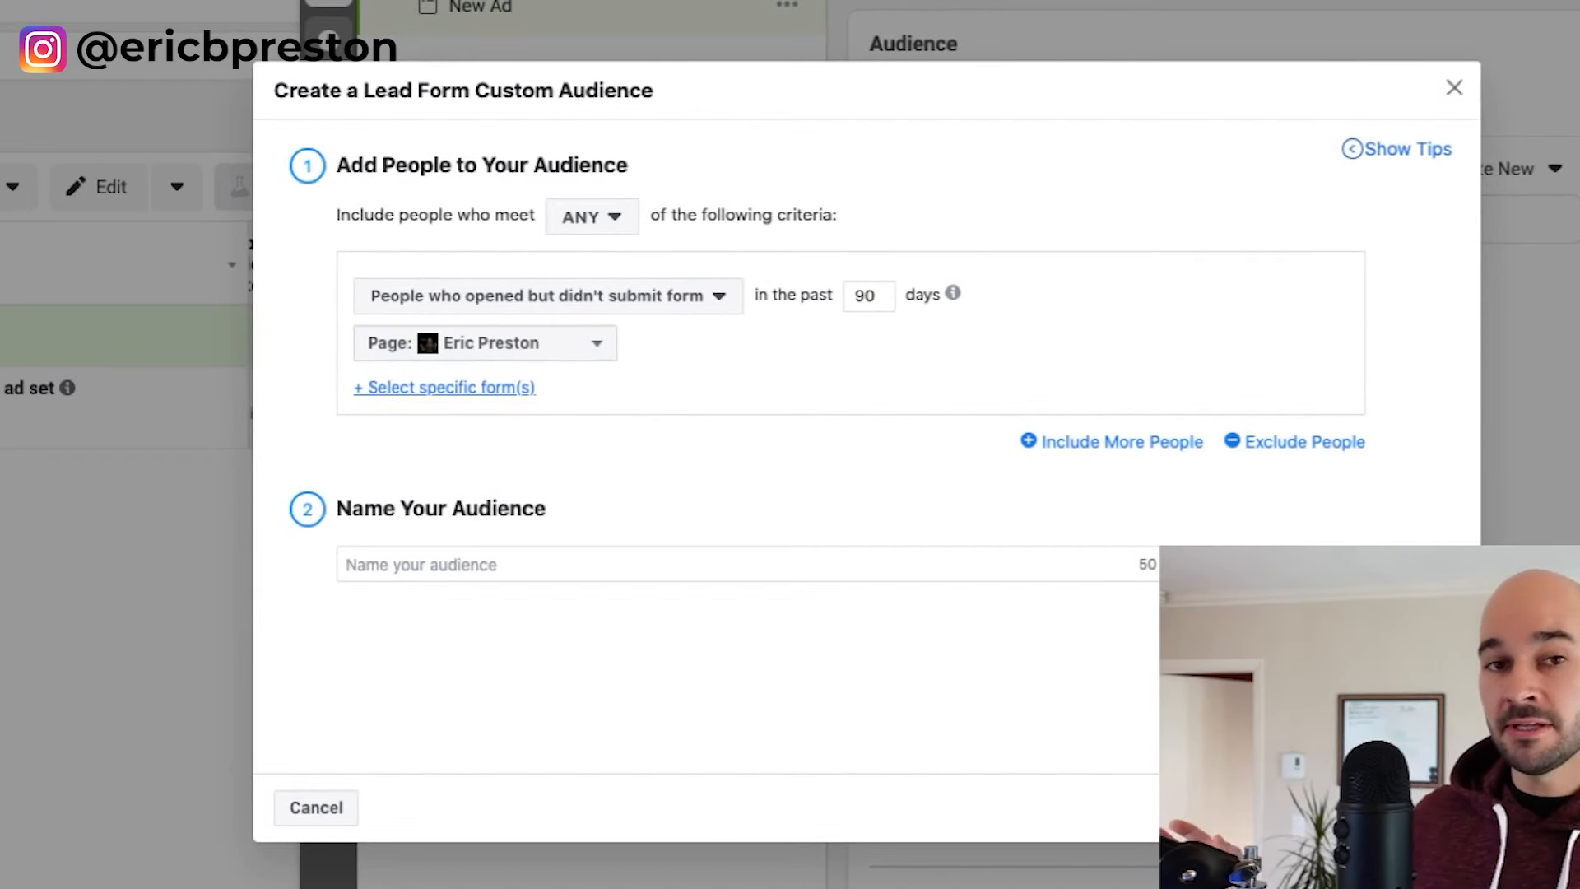
mouse_move(953, 293)
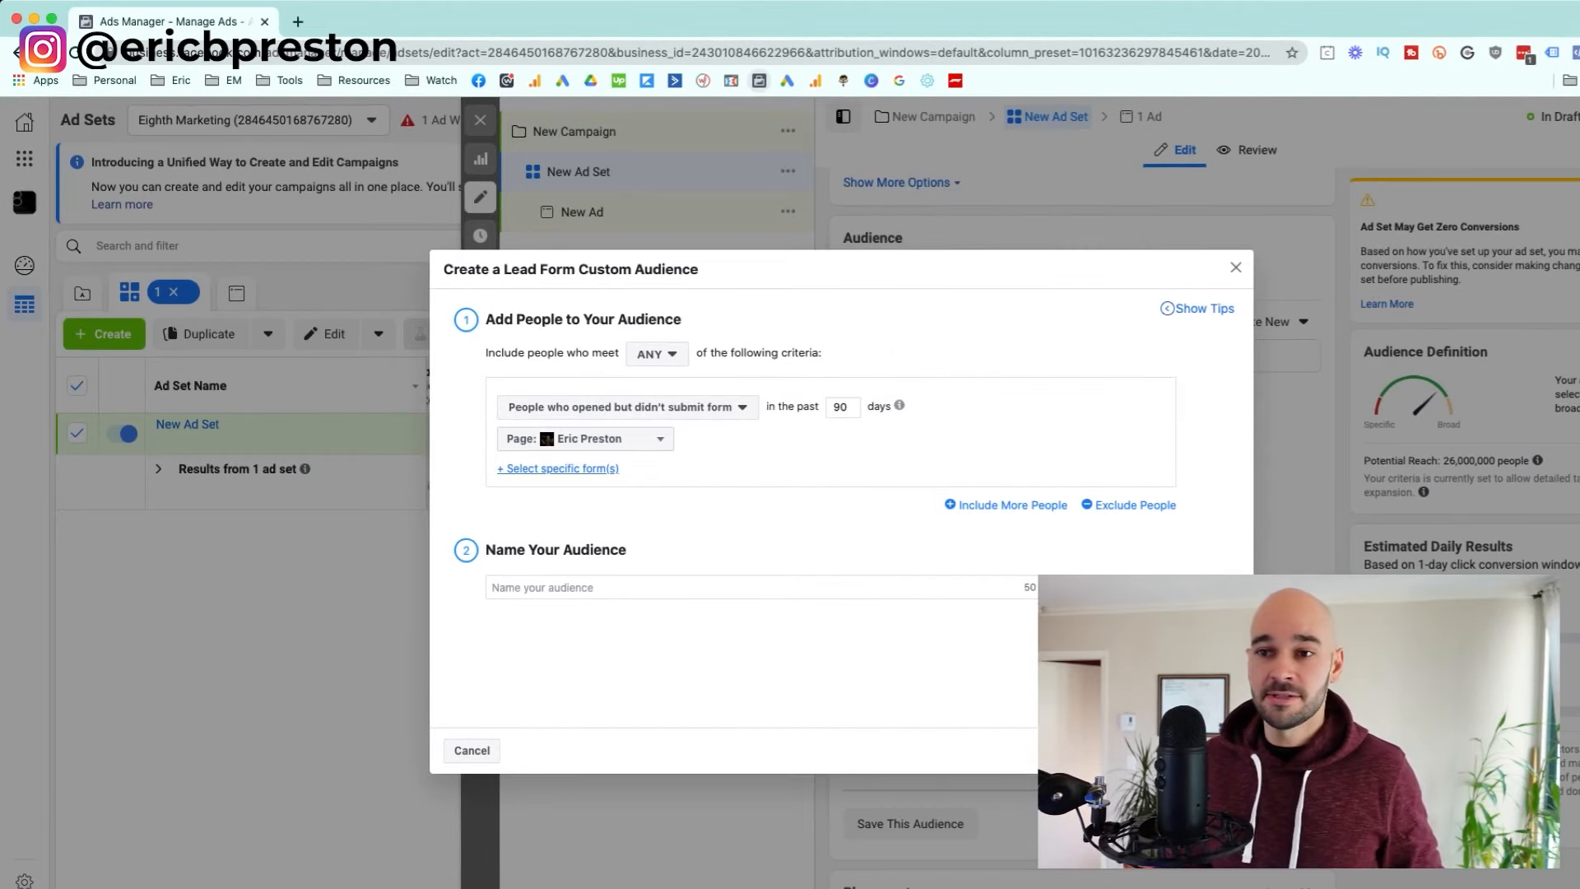
Review the lead form criteria, keeping the opened-but-didn't-submit option, and look up the Page's specific lead forms
left_click(628, 407)
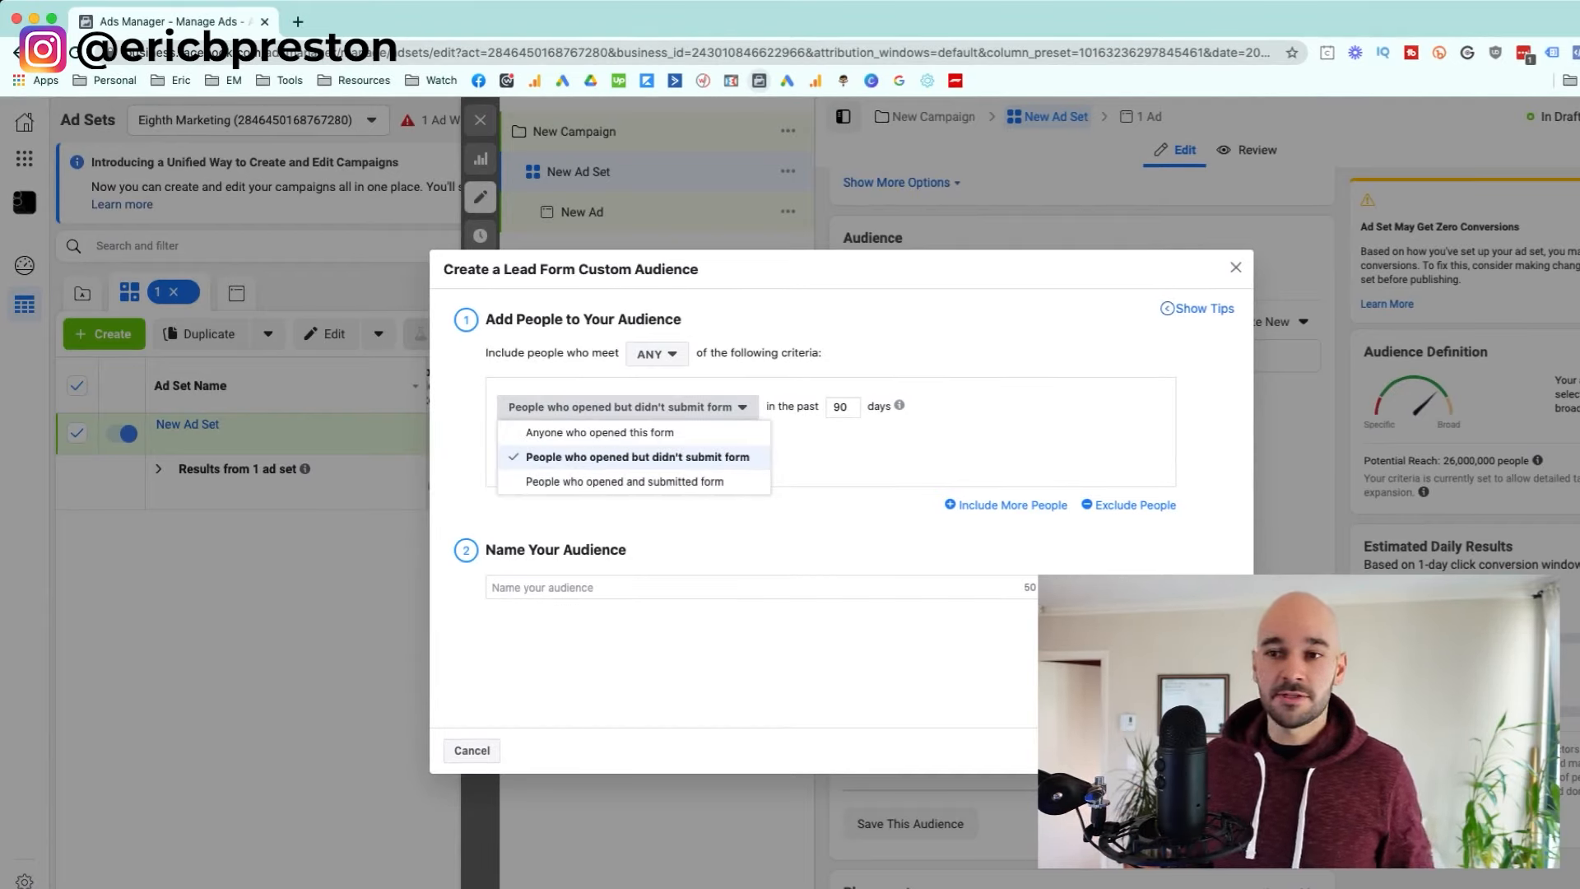
left_click(599, 461)
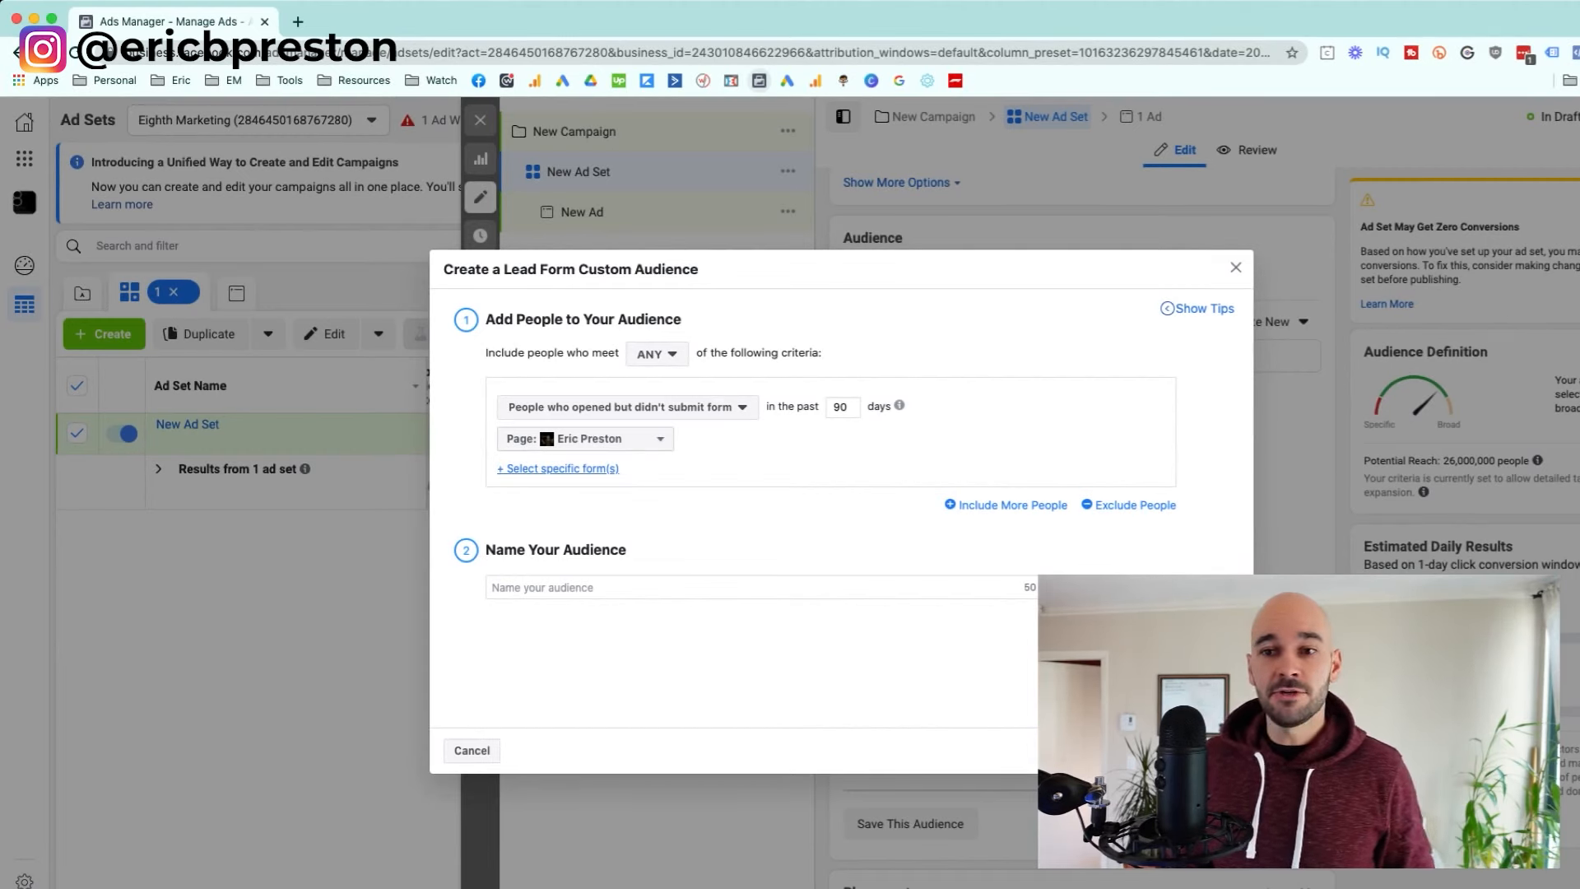
left_click(558, 468)
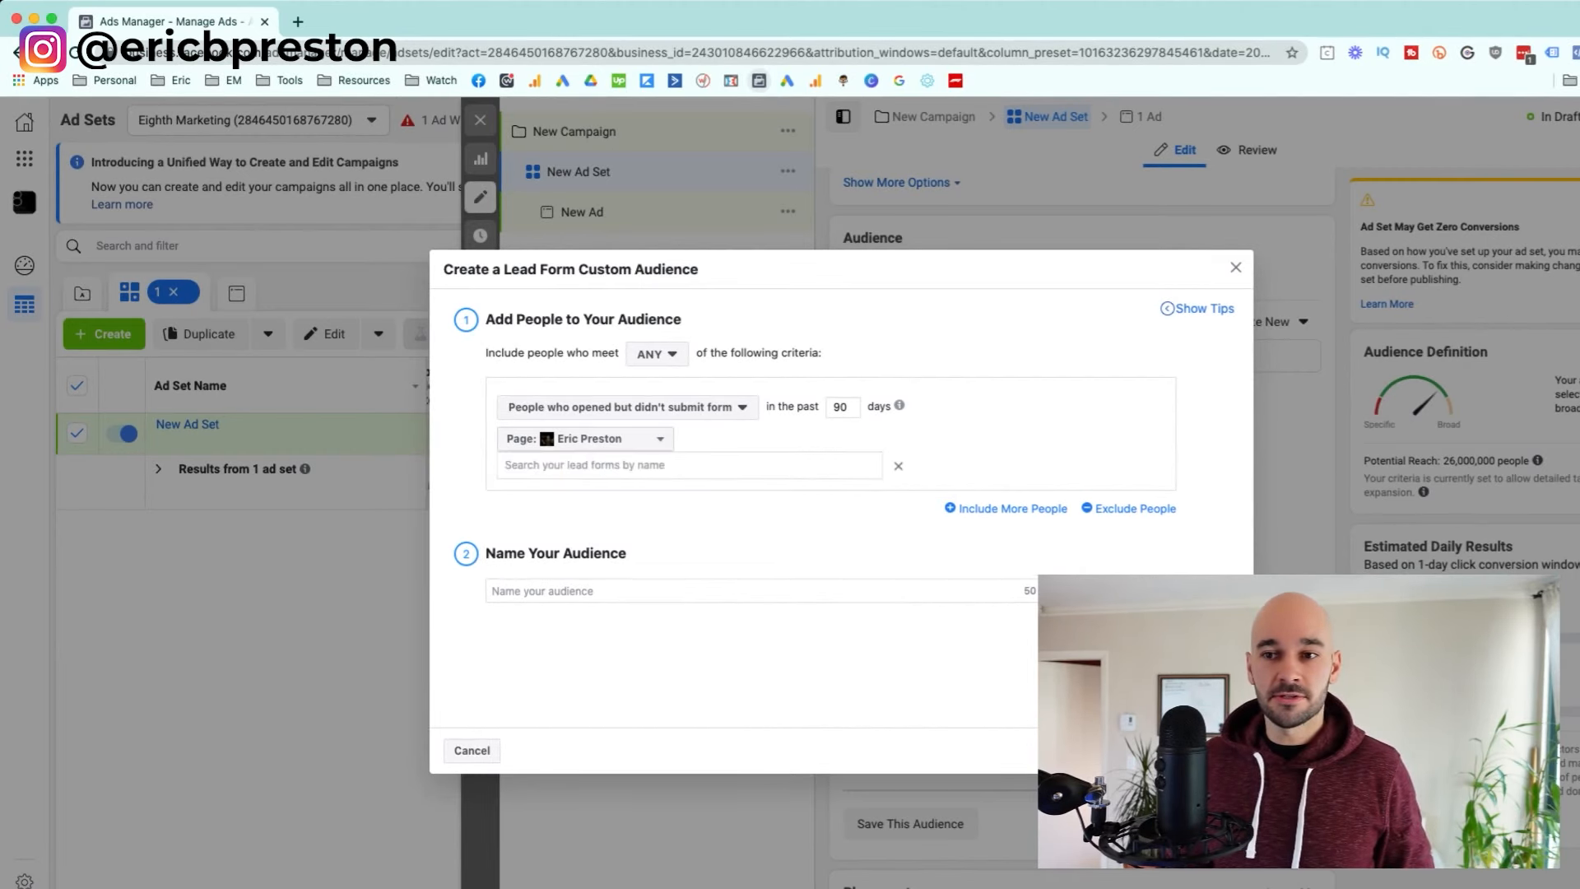
left_click(558, 466)
left_click(988, 440)
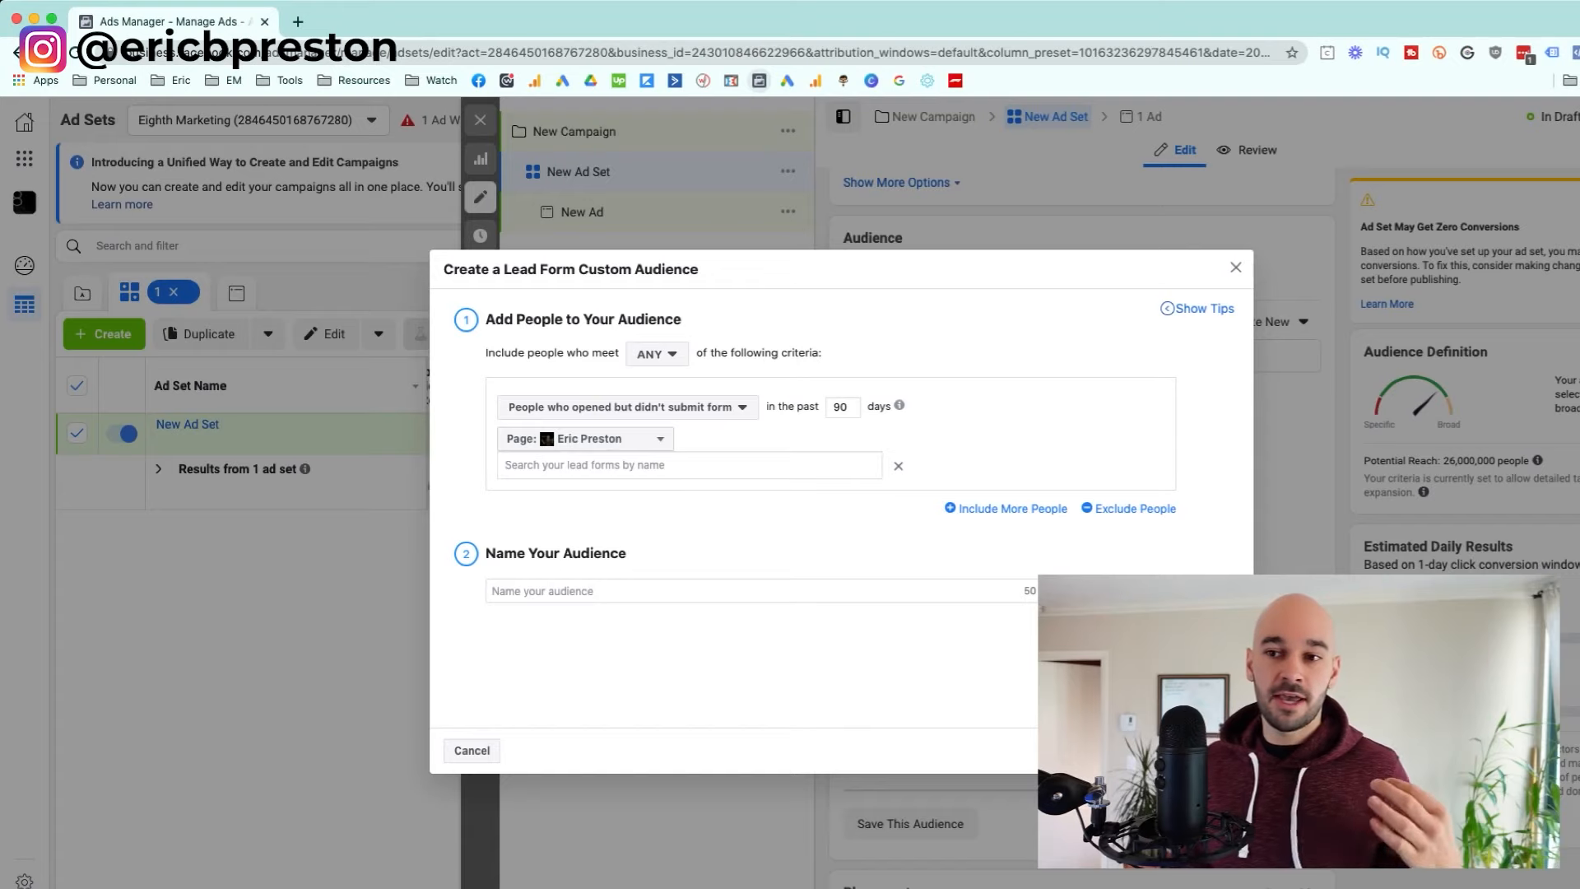
left_click(689, 466)
key("Escape")
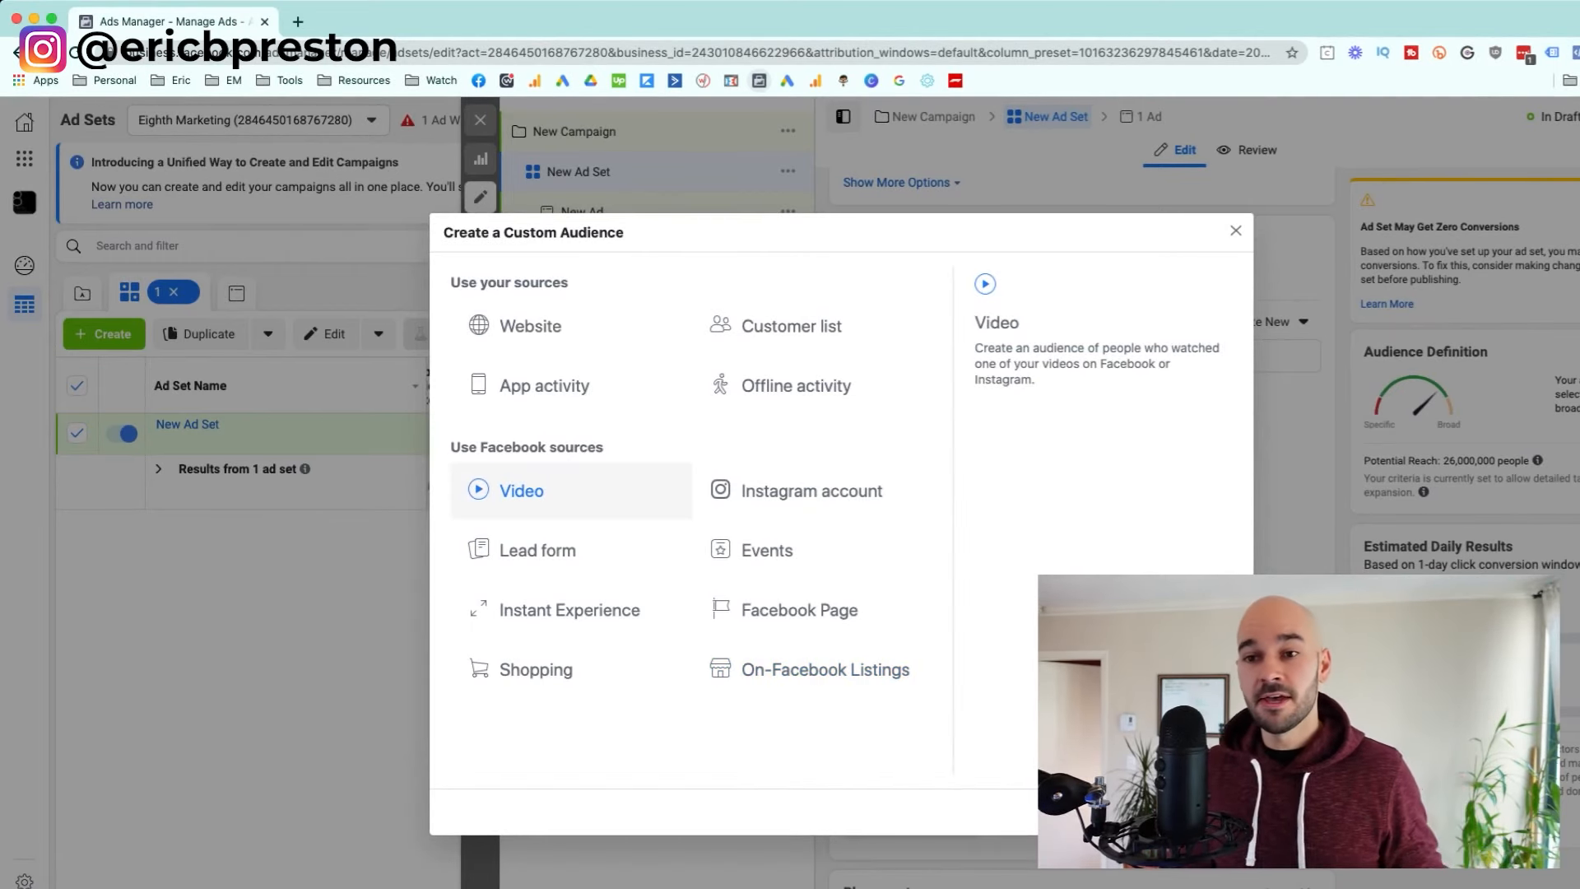
Start a Video custom audience of people who viewed at least 10 seconds of a video, and open its video selection
left_click(521, 490)
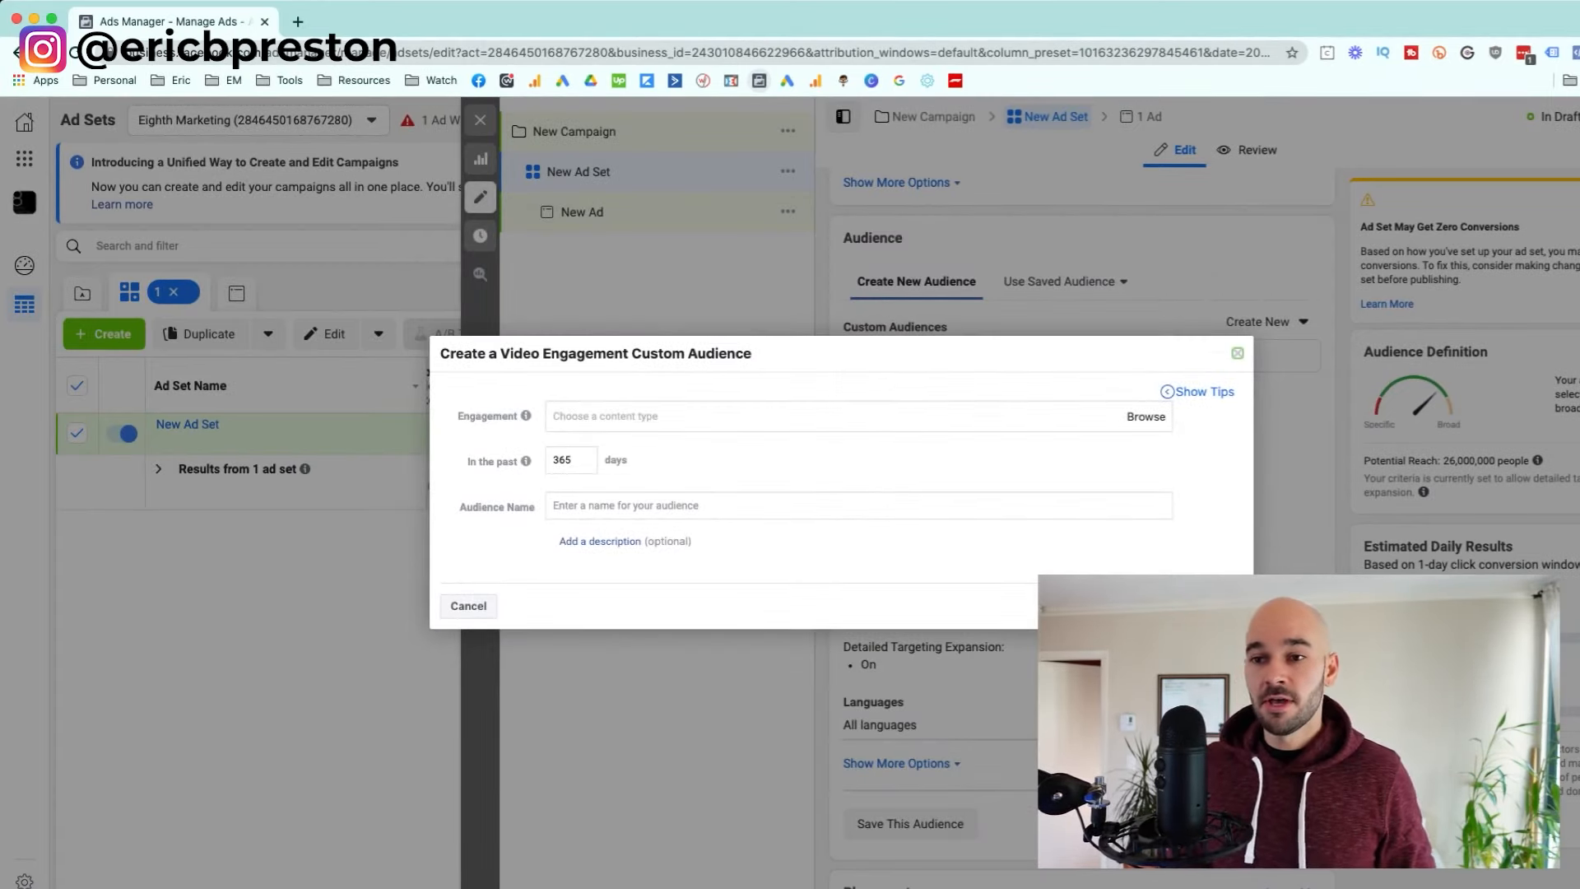
left_click(605, 416)
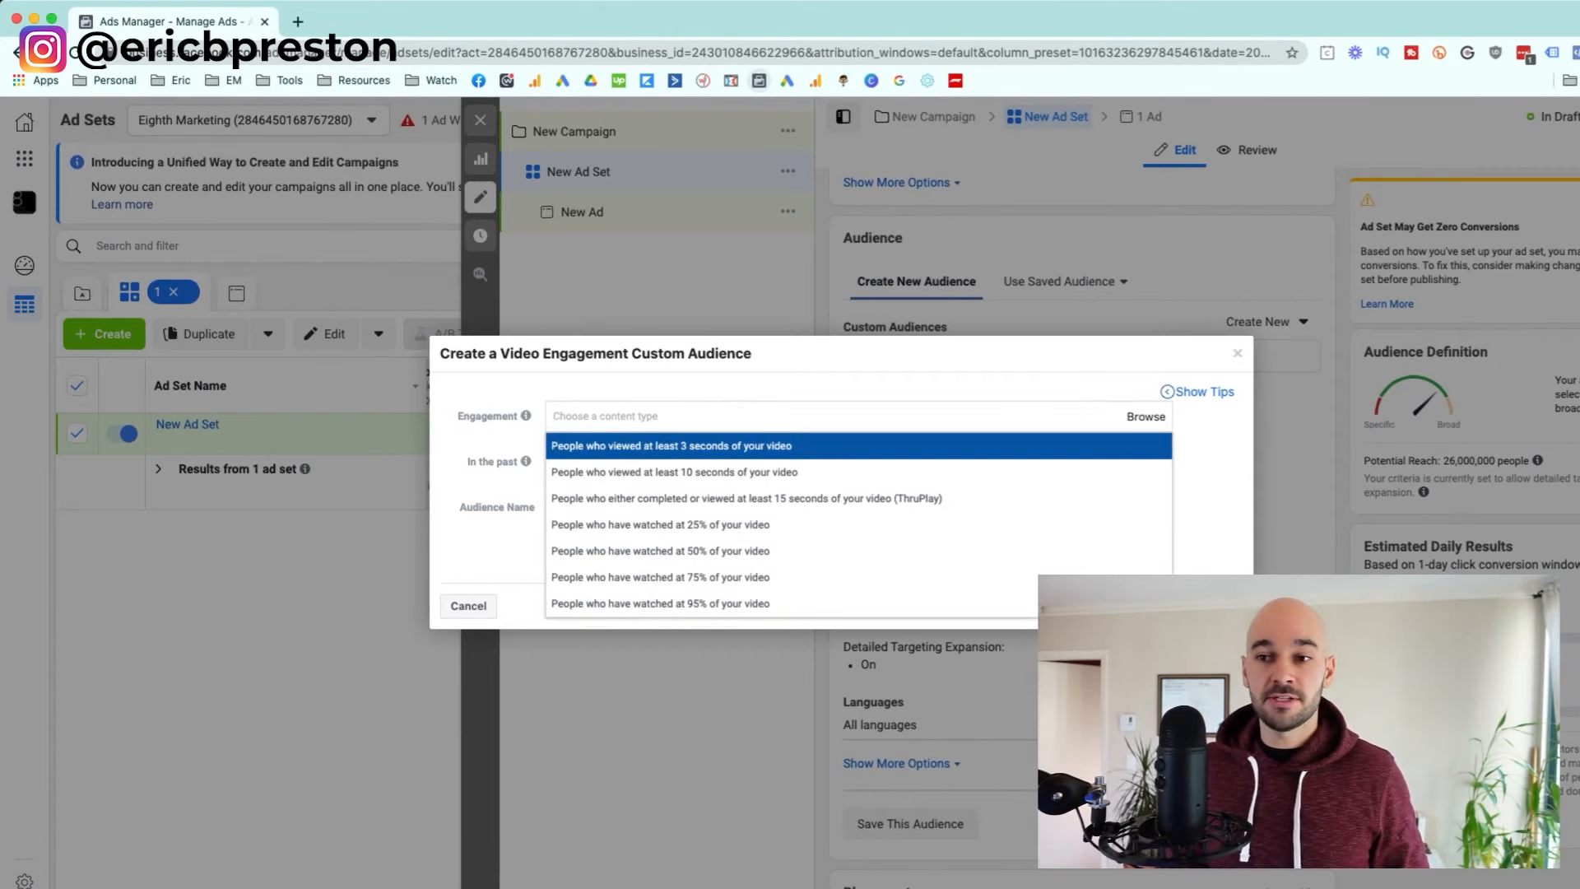
key("Down")
key("Down")
key("Down")
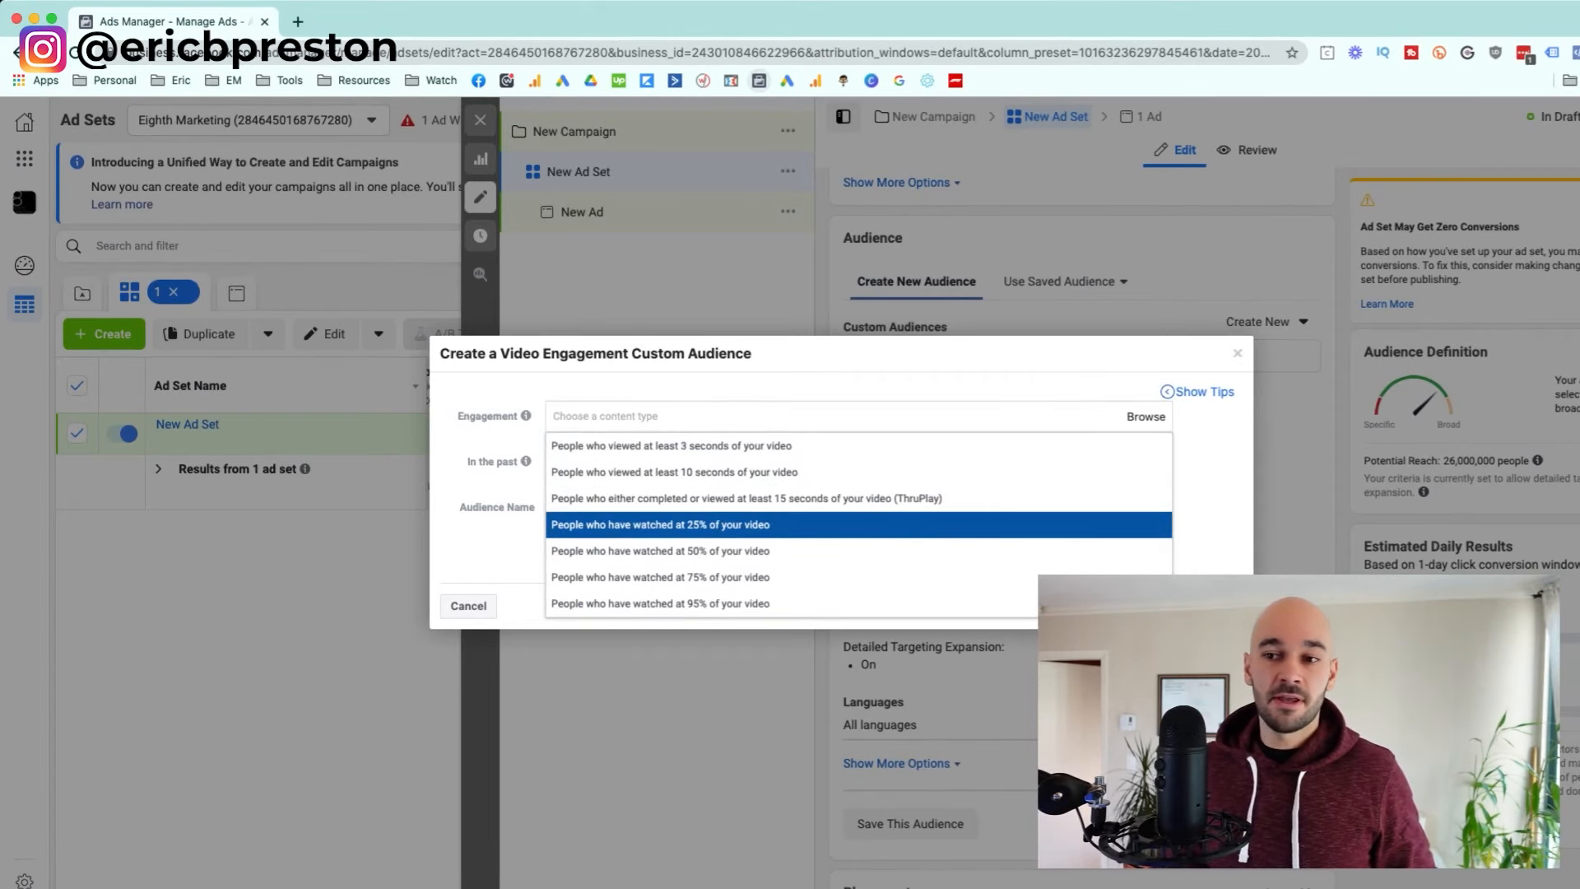
key("Down")
key("Up")
key("Up")
key("Down")
key("Down")
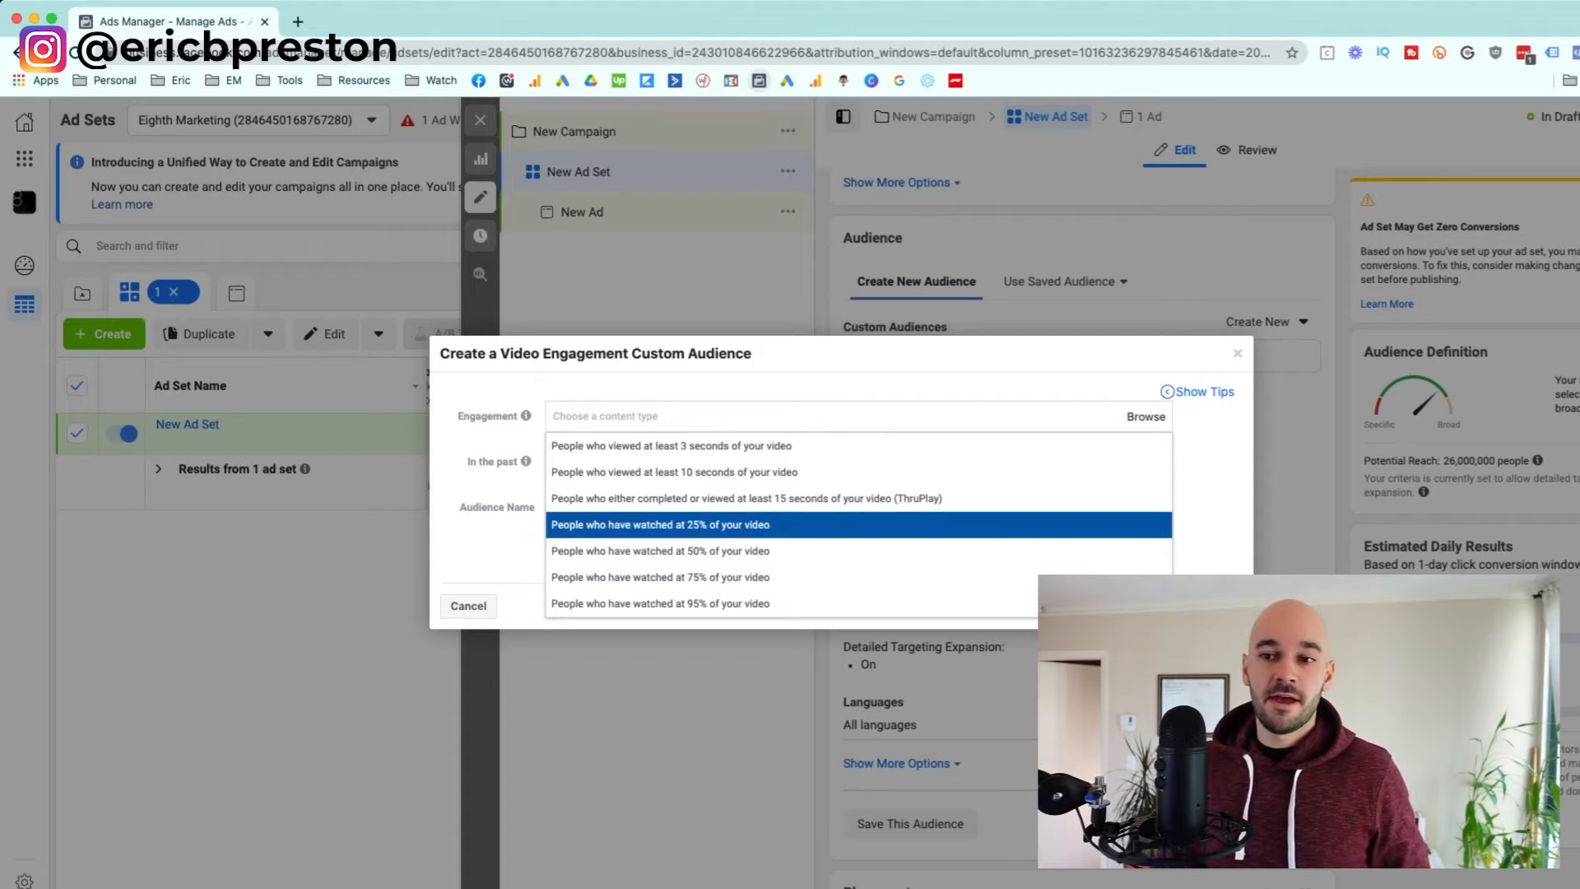
key("Down")
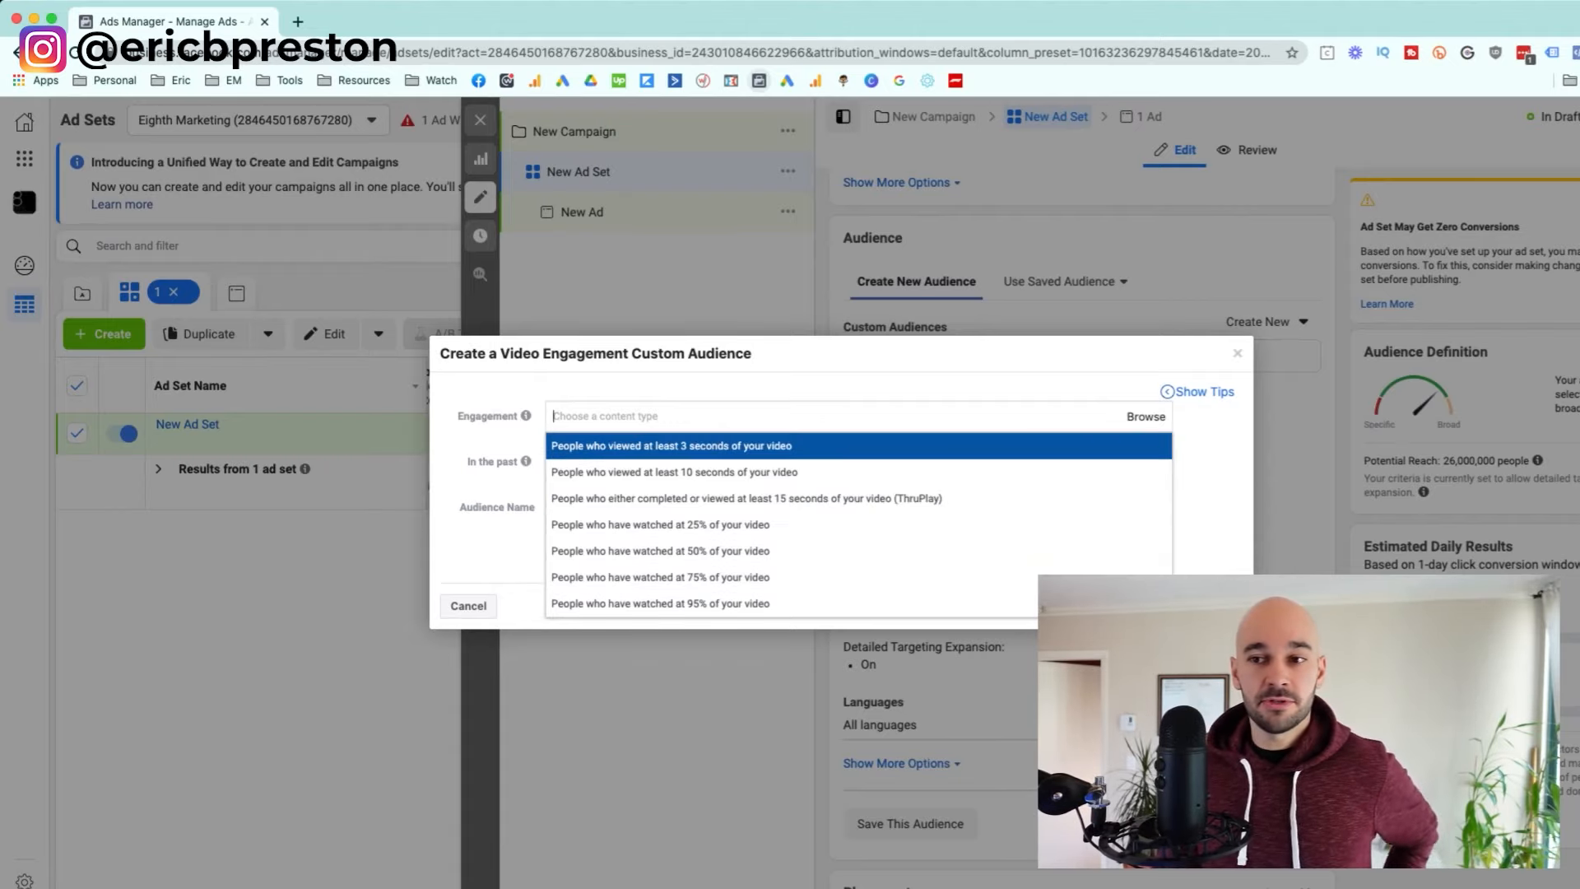
key("Down")
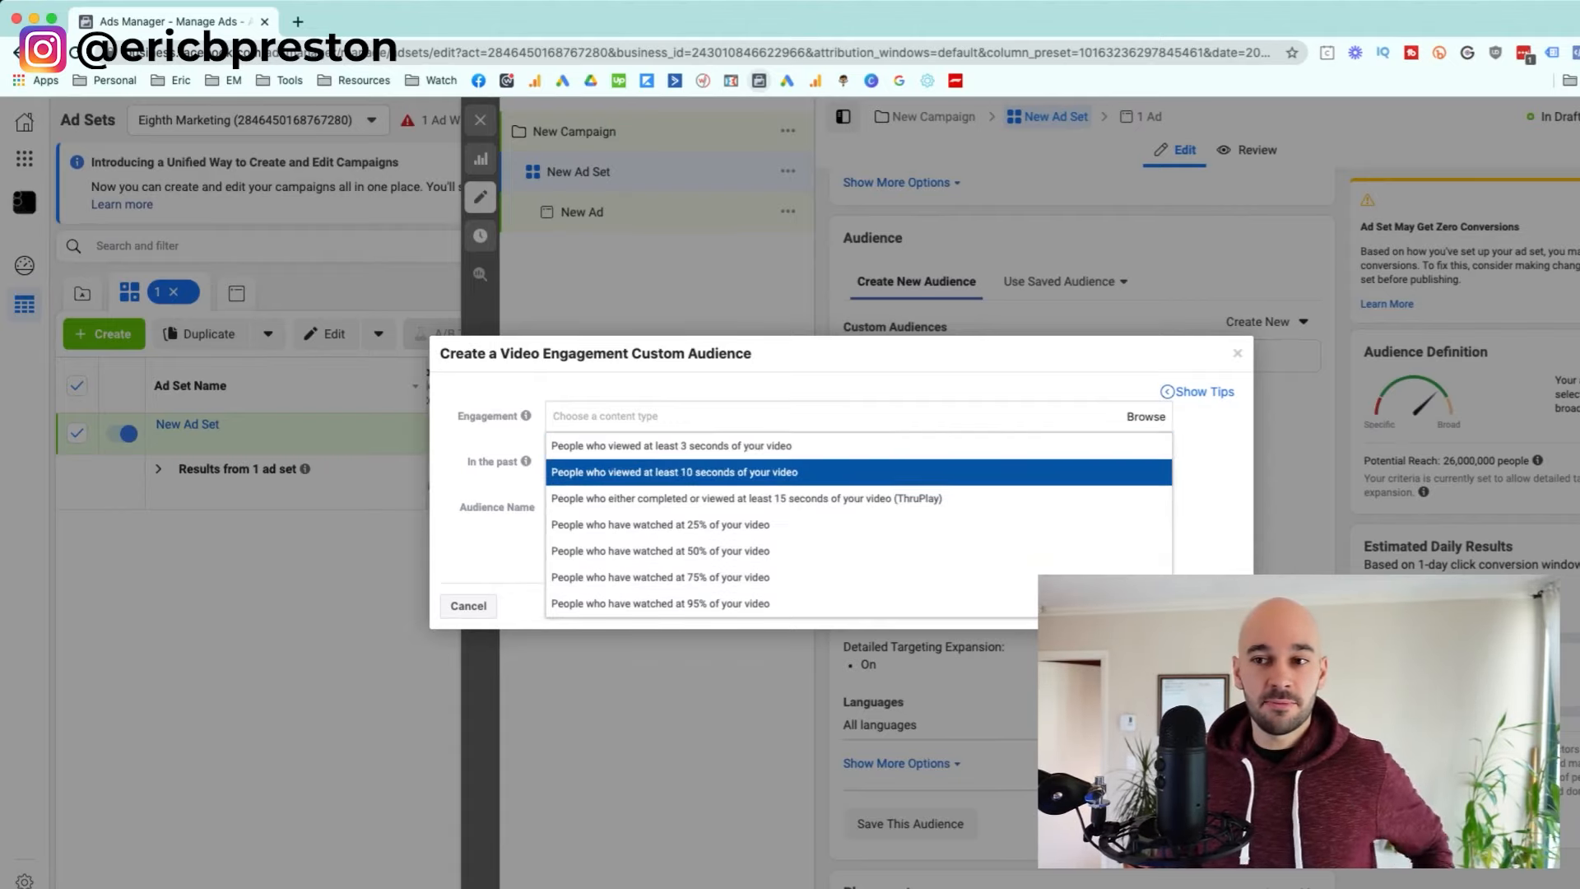
key("Return")
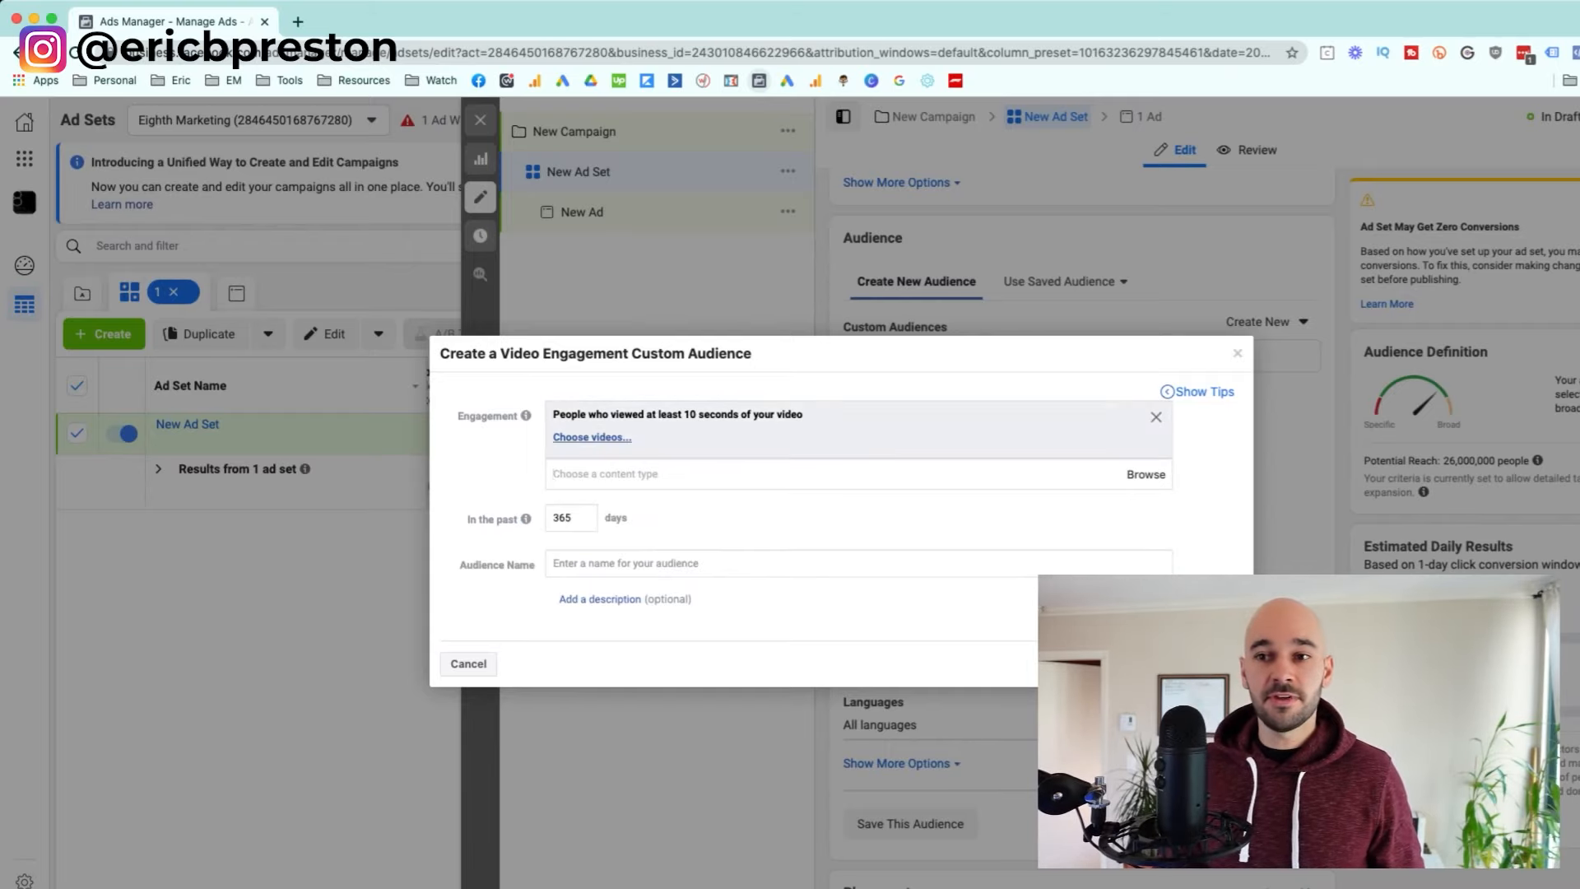
left_click(592, 437)
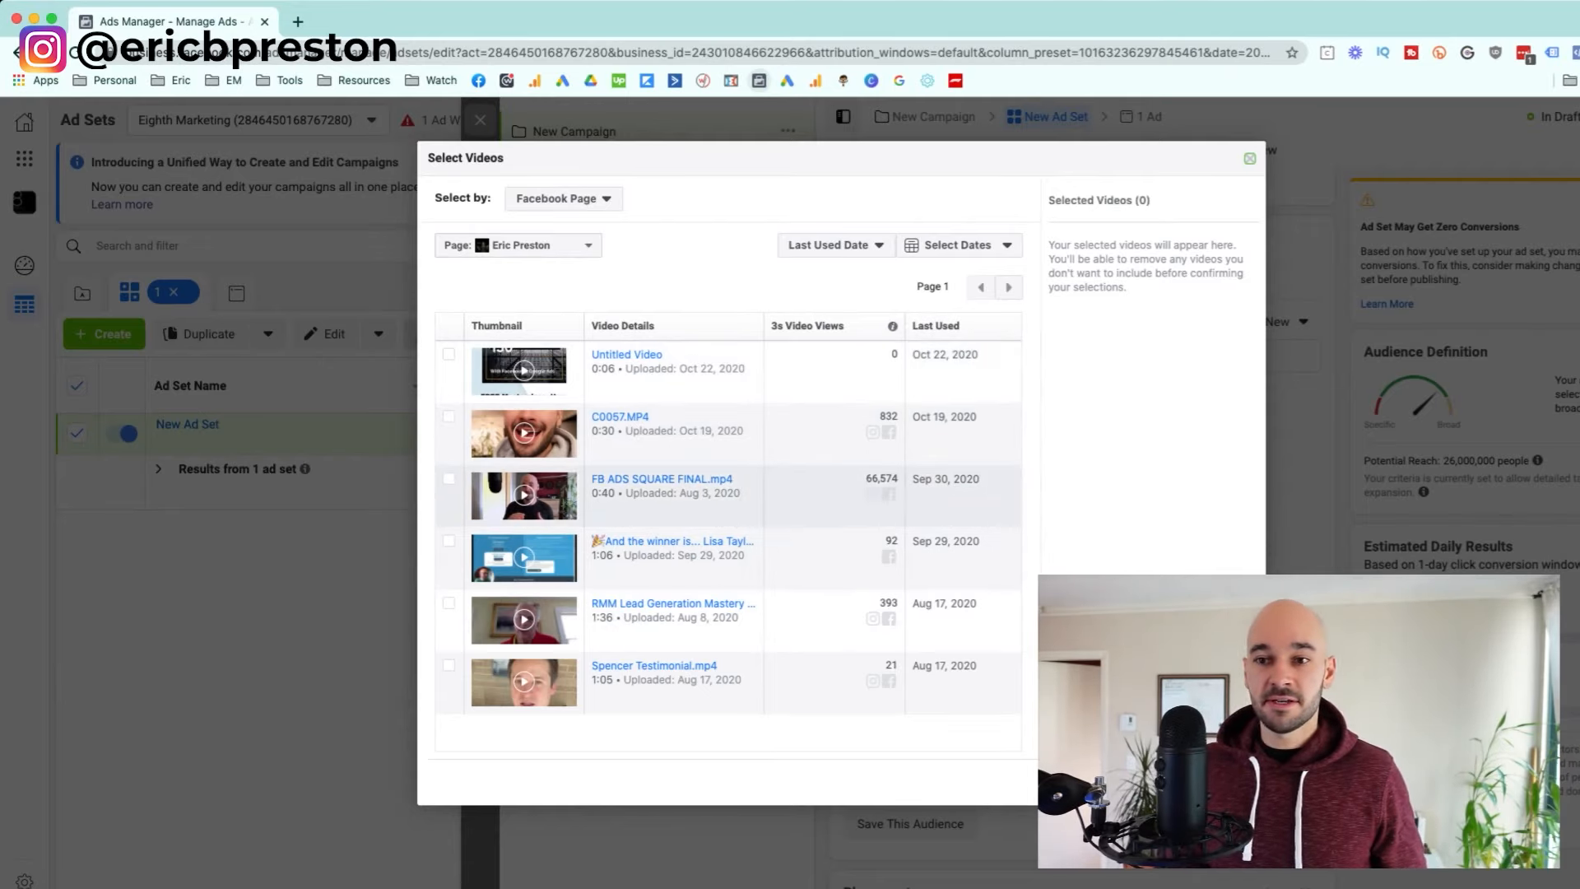
Choose FB ADS SQUARE FINAL.mp4 as the video for the criterion covering people who viewed at least 10 seconds
left_click(448, 478)
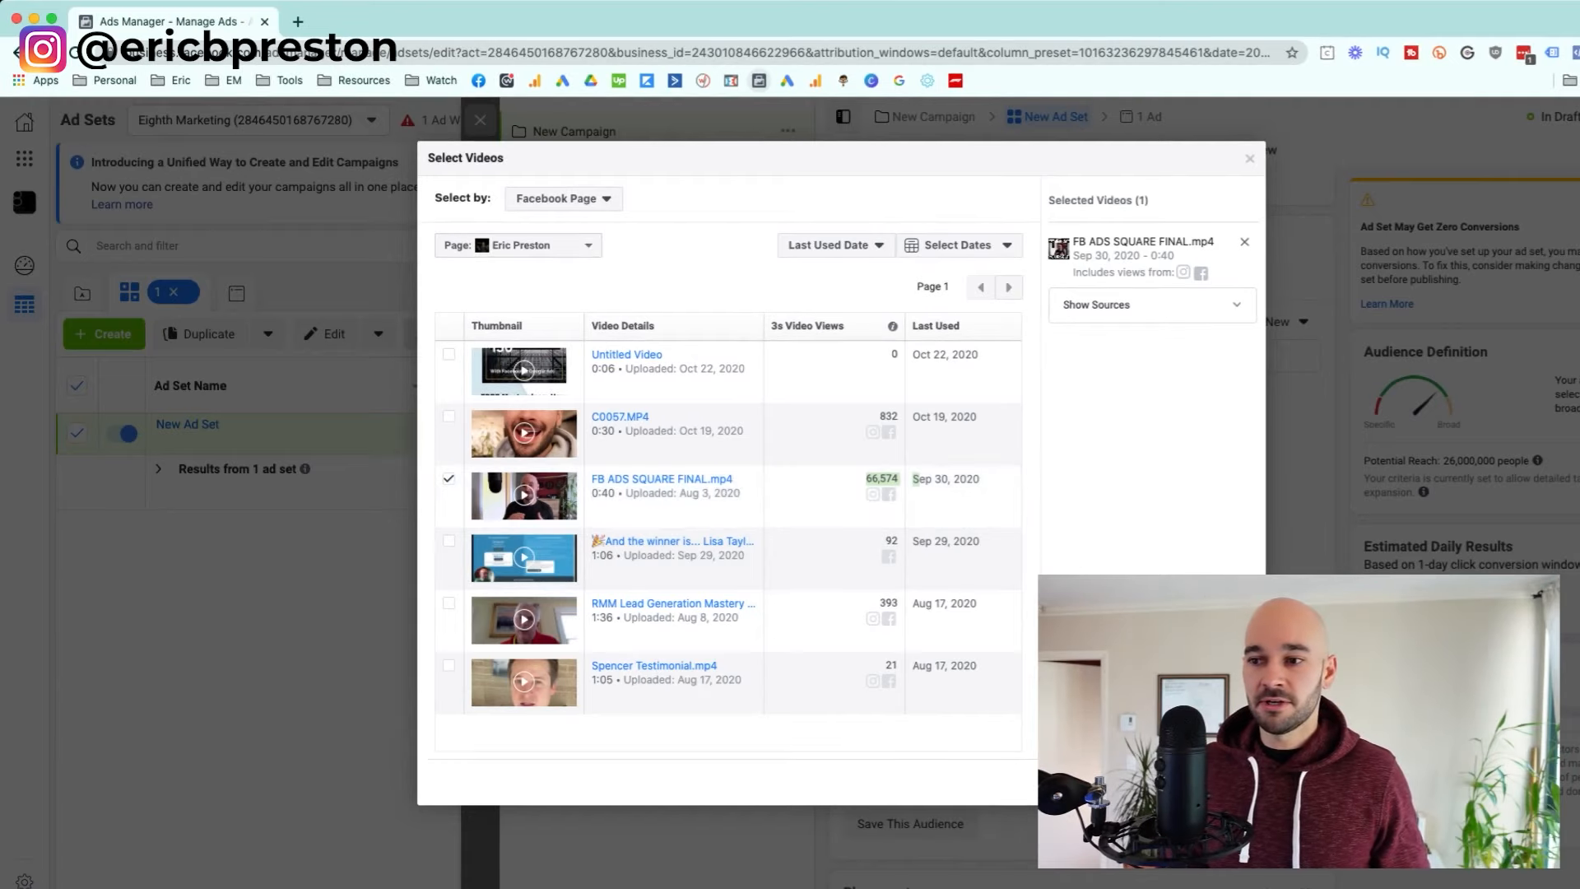
left_click(1225, 782)
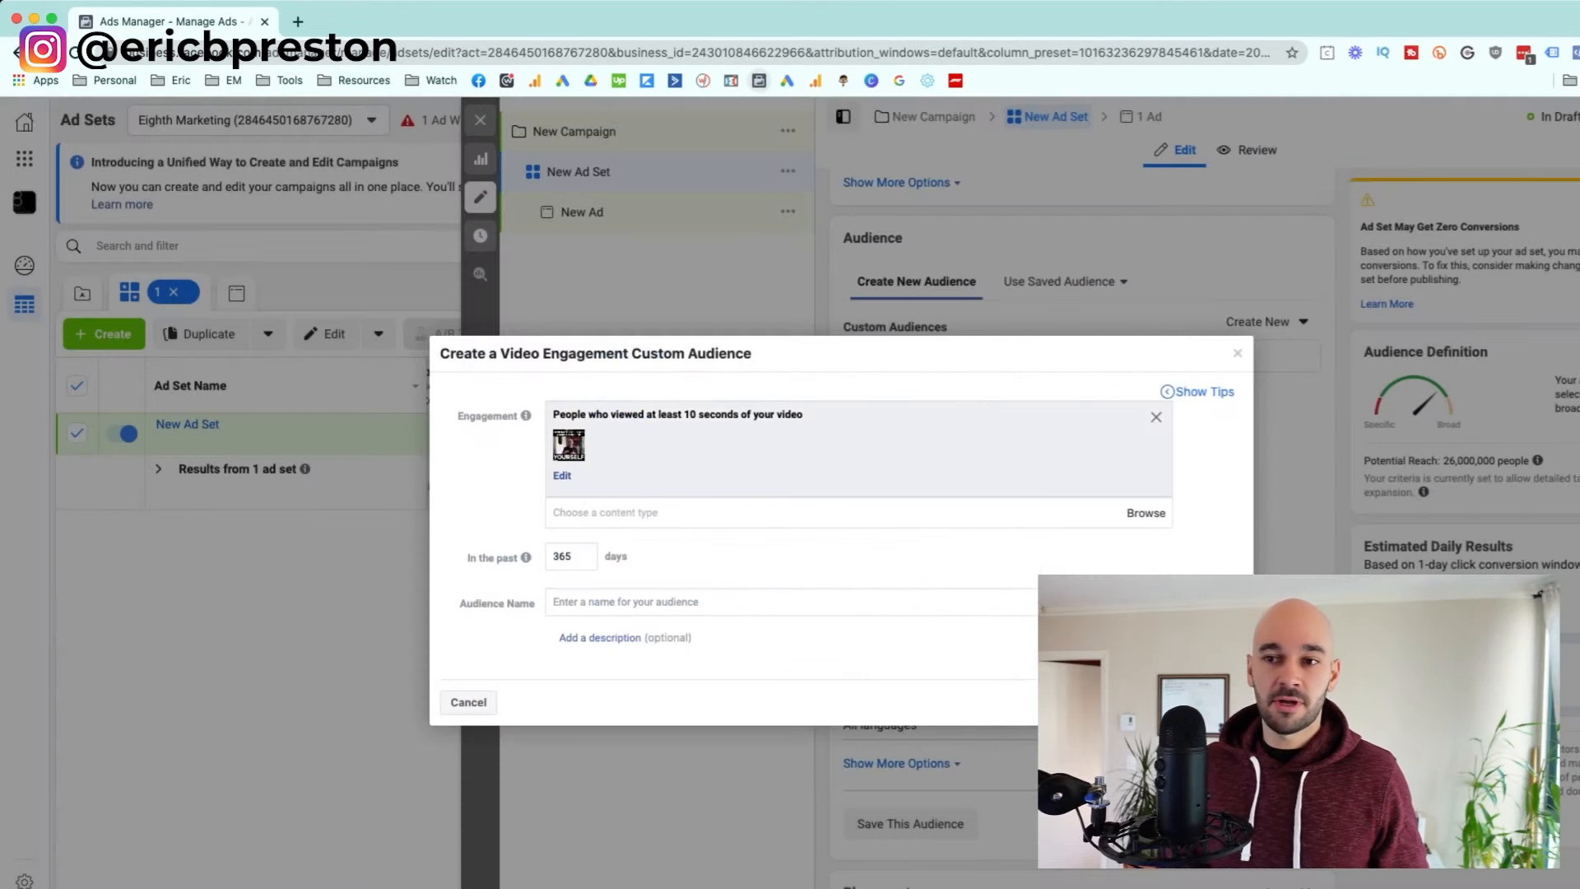
left_click_drag(652, 415, 748, 414)
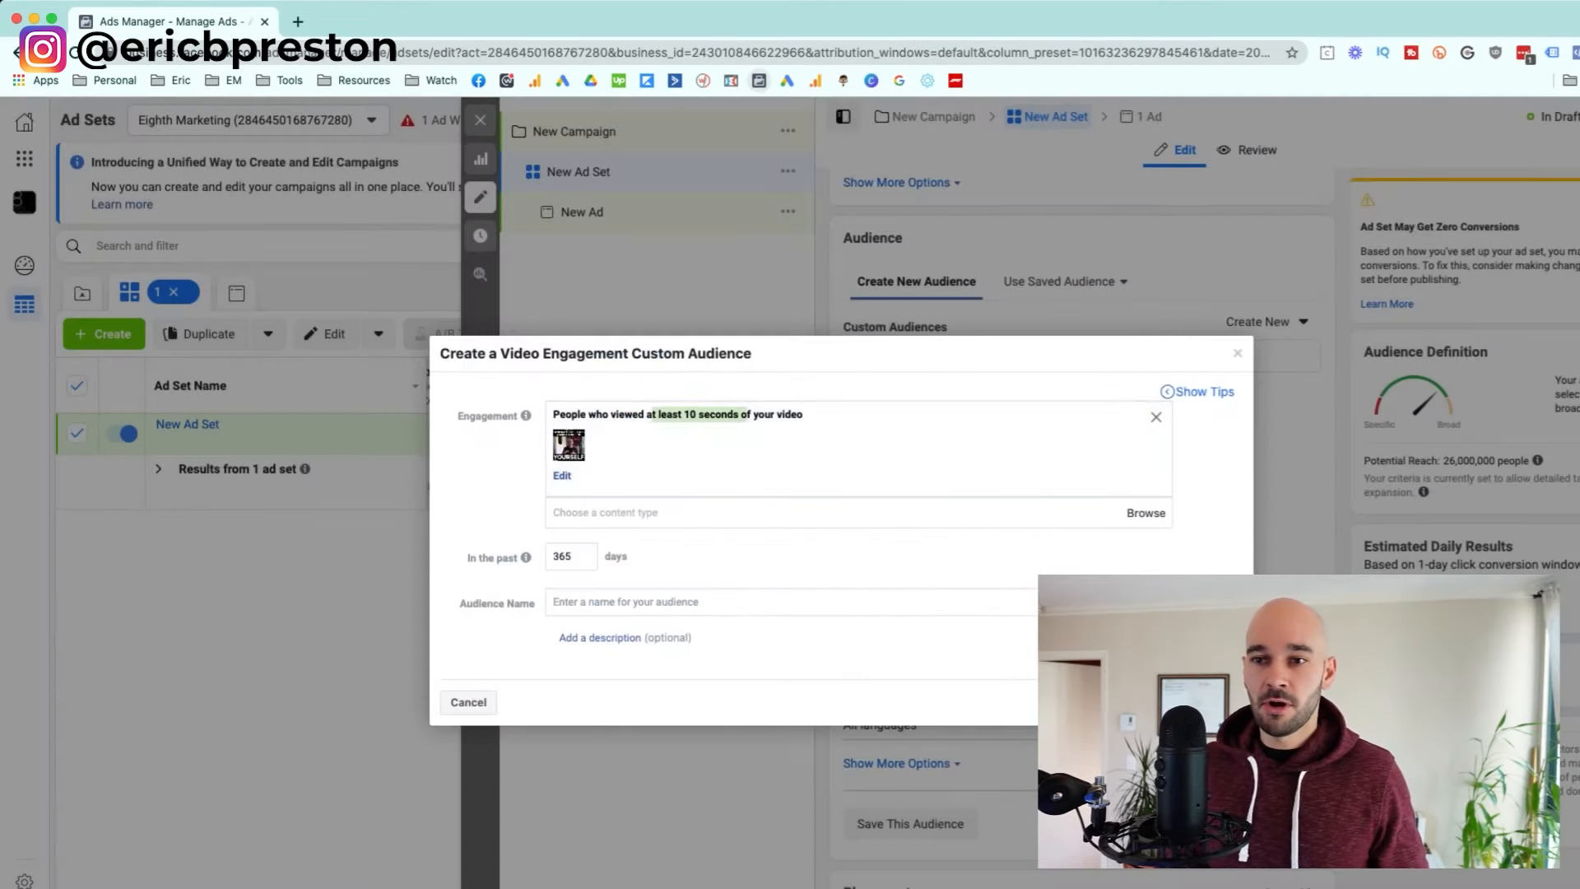
Replace the engagement criterion with people who have watched at 50% of the video, using FB ADS SQUARE FINAL.mp4
left_click(1156, 417)
left_click(741, 417)
left_click(724, 550)
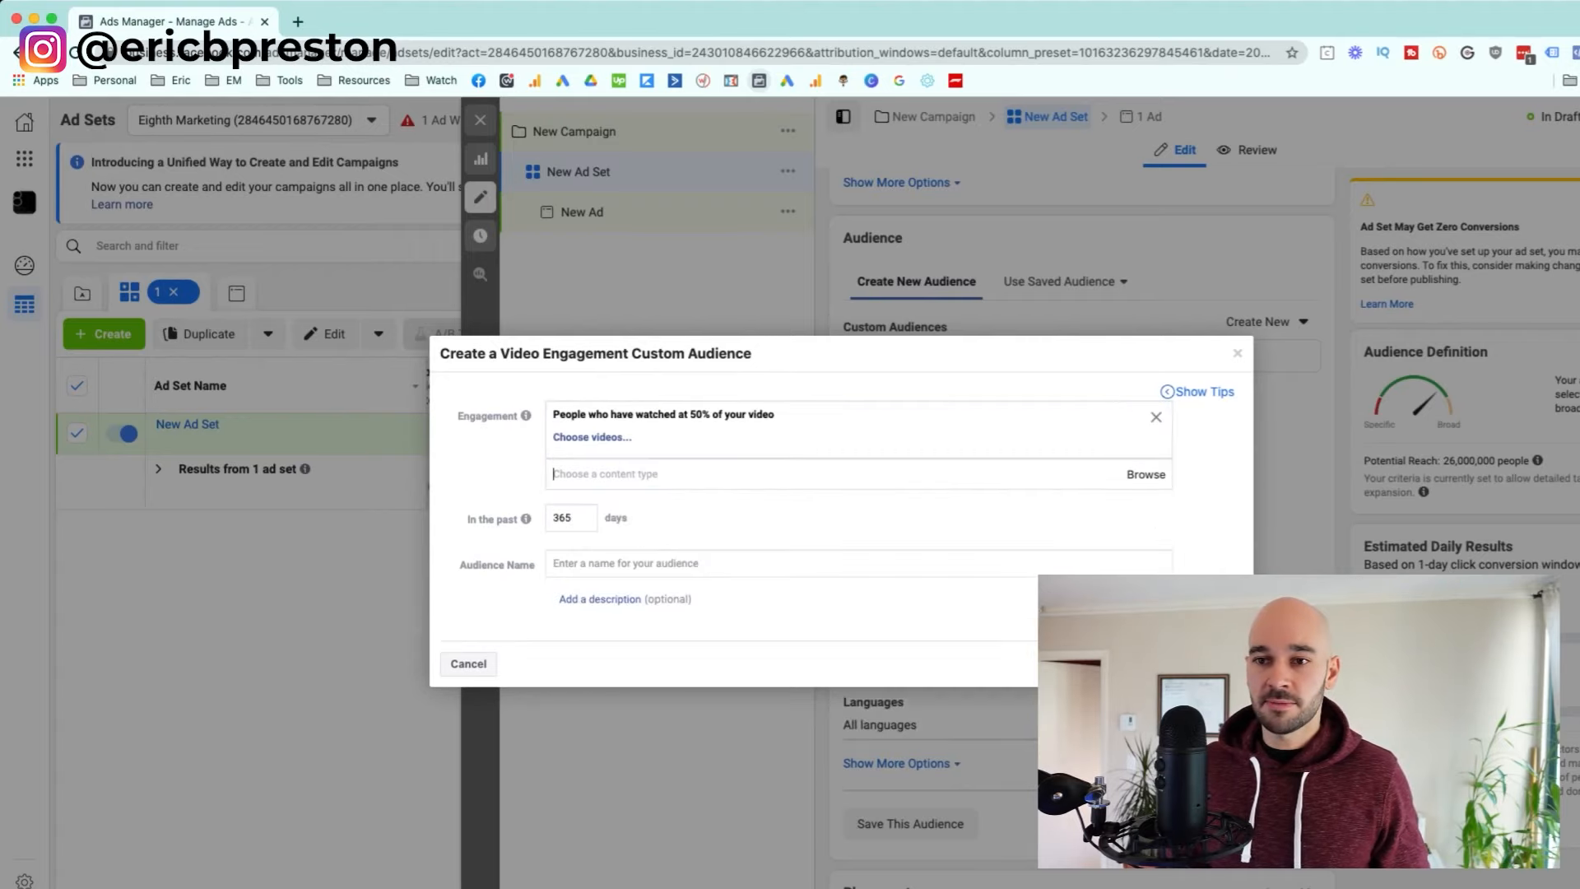
left_click(592, 437)
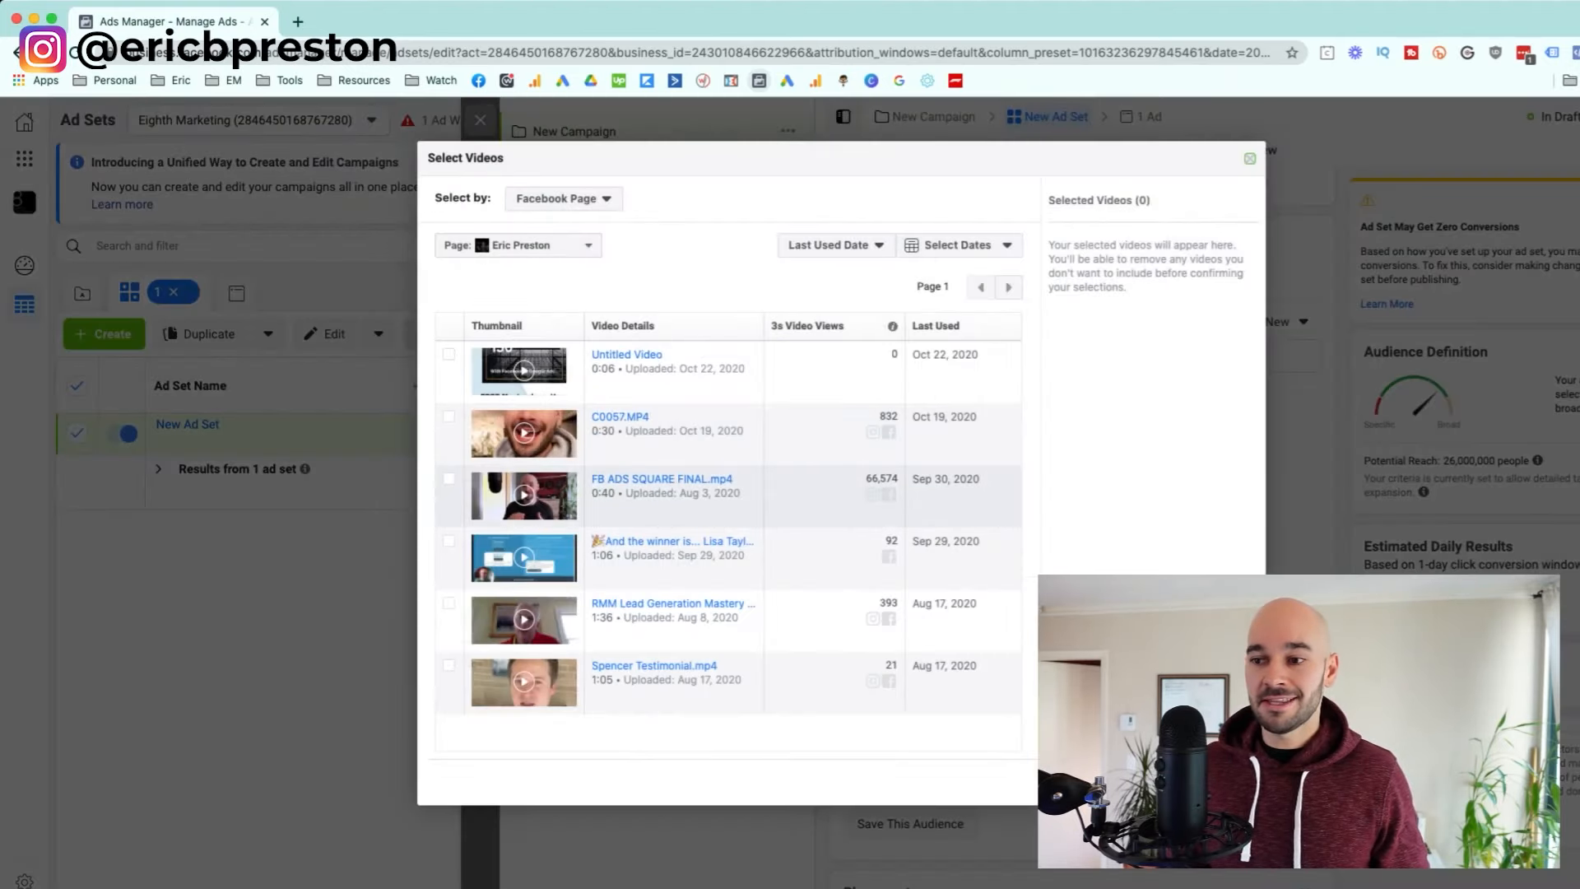
left_click(448, 478)
left_click(1227, 782)
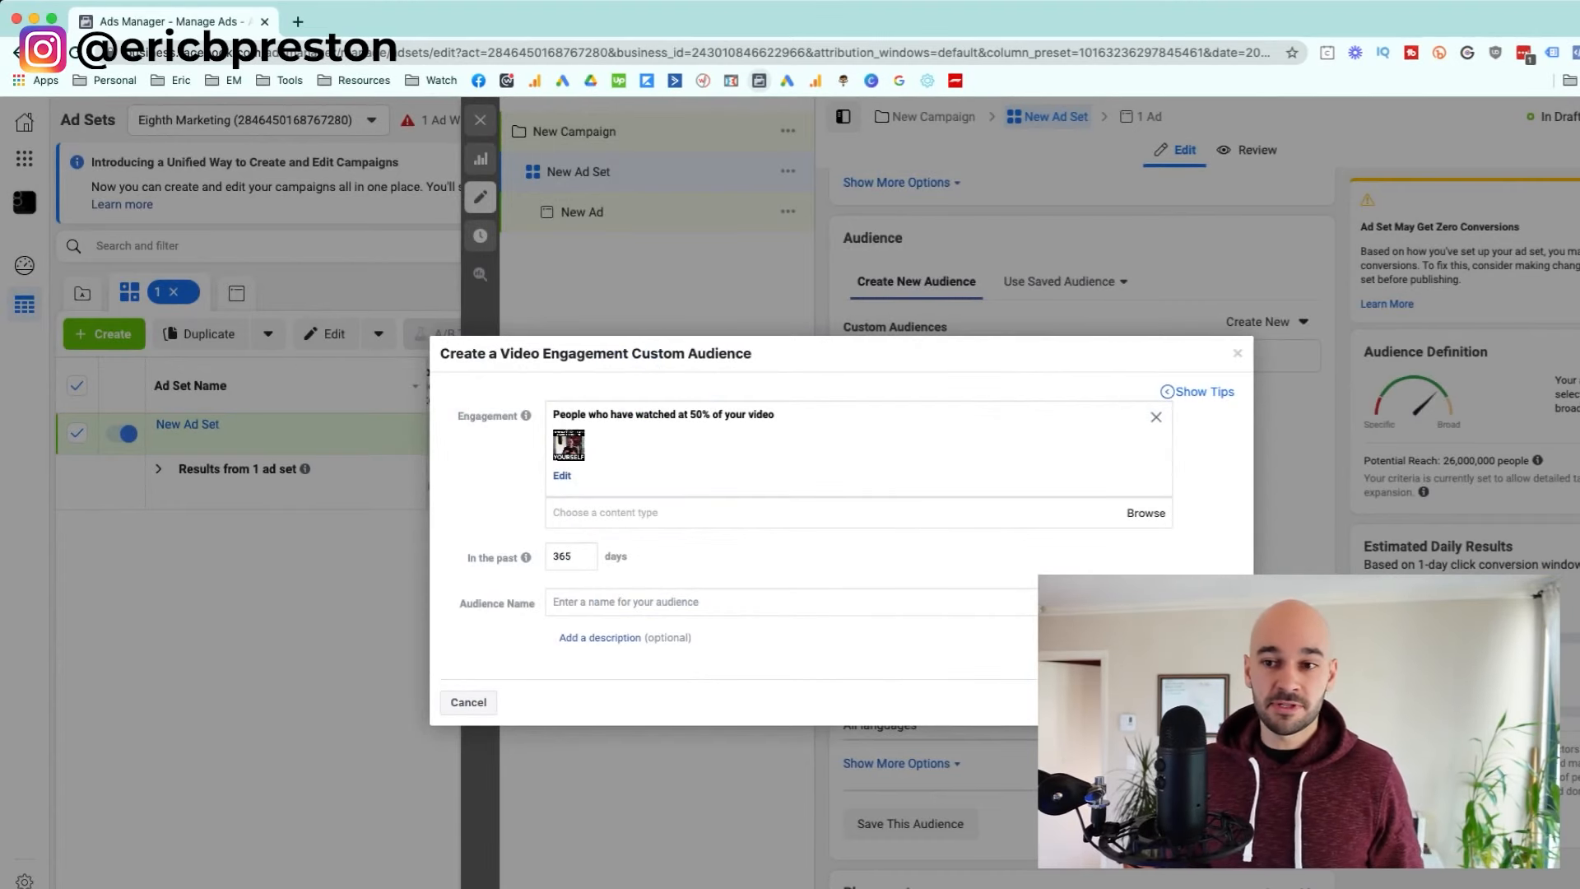
Review the other engagement types and try adding the RMM Lead Generation Mastery and Spencer Testimonial.mp4 videos to the selection
left_click(831, 513)
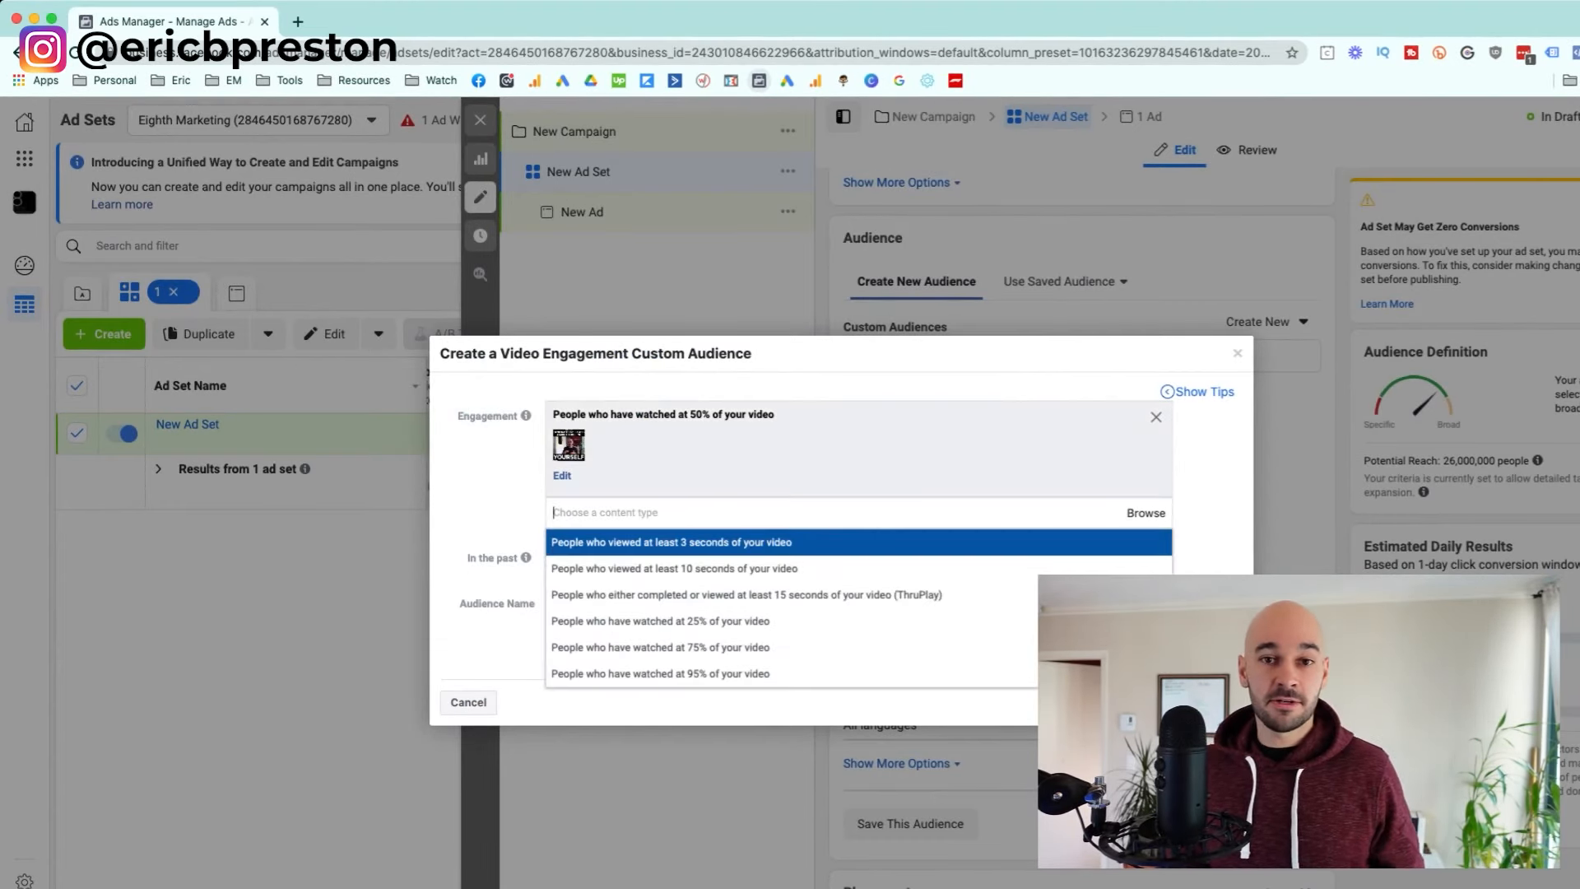
left_click(831, 459)
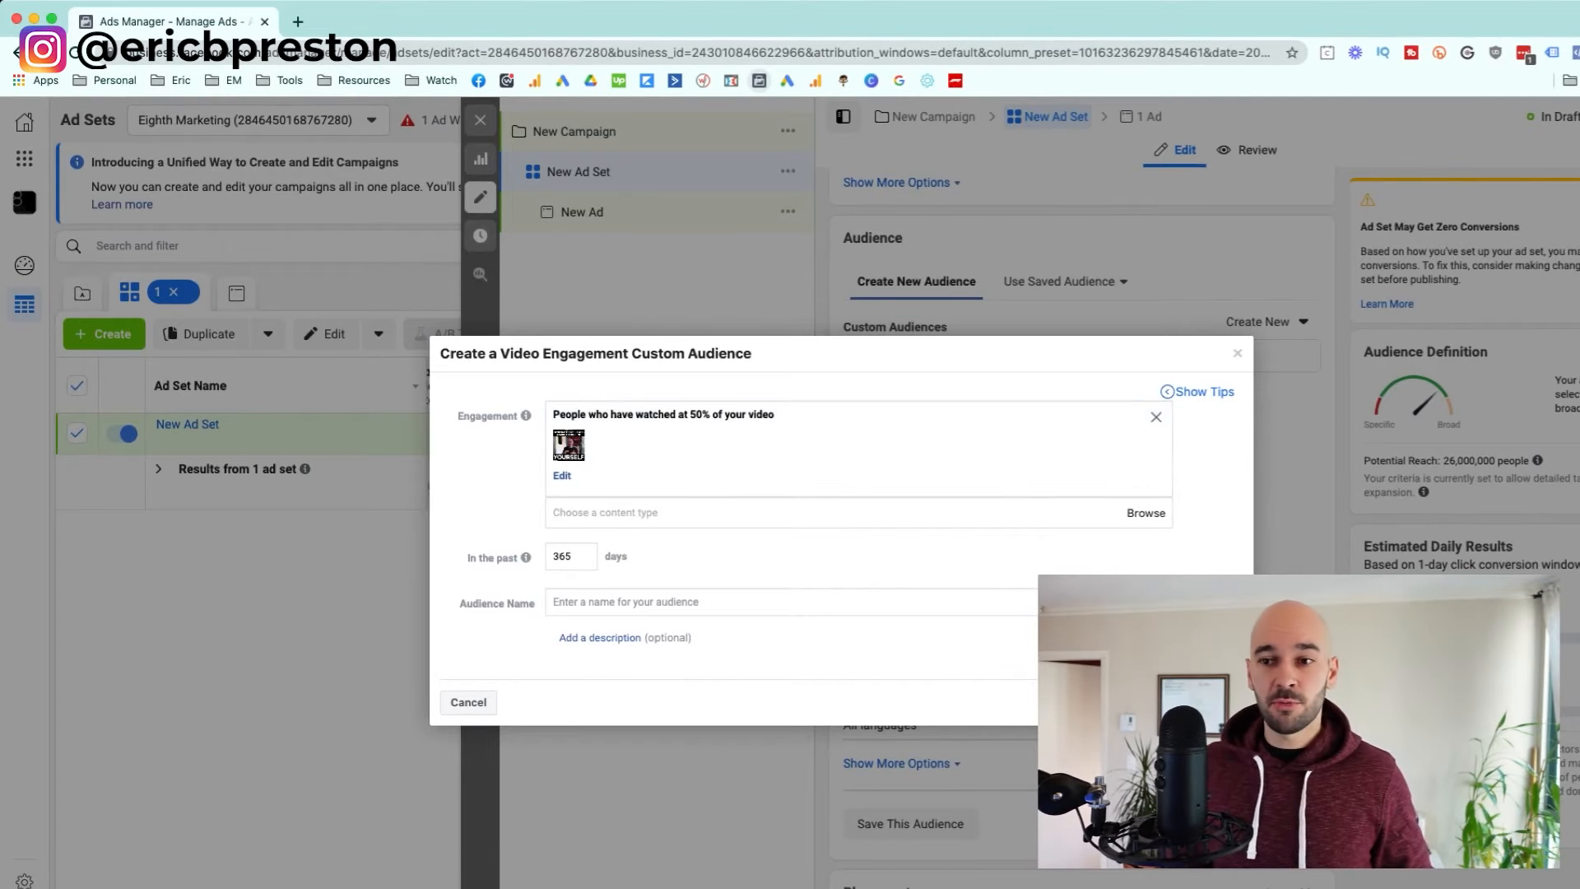
left_click(562, 475)
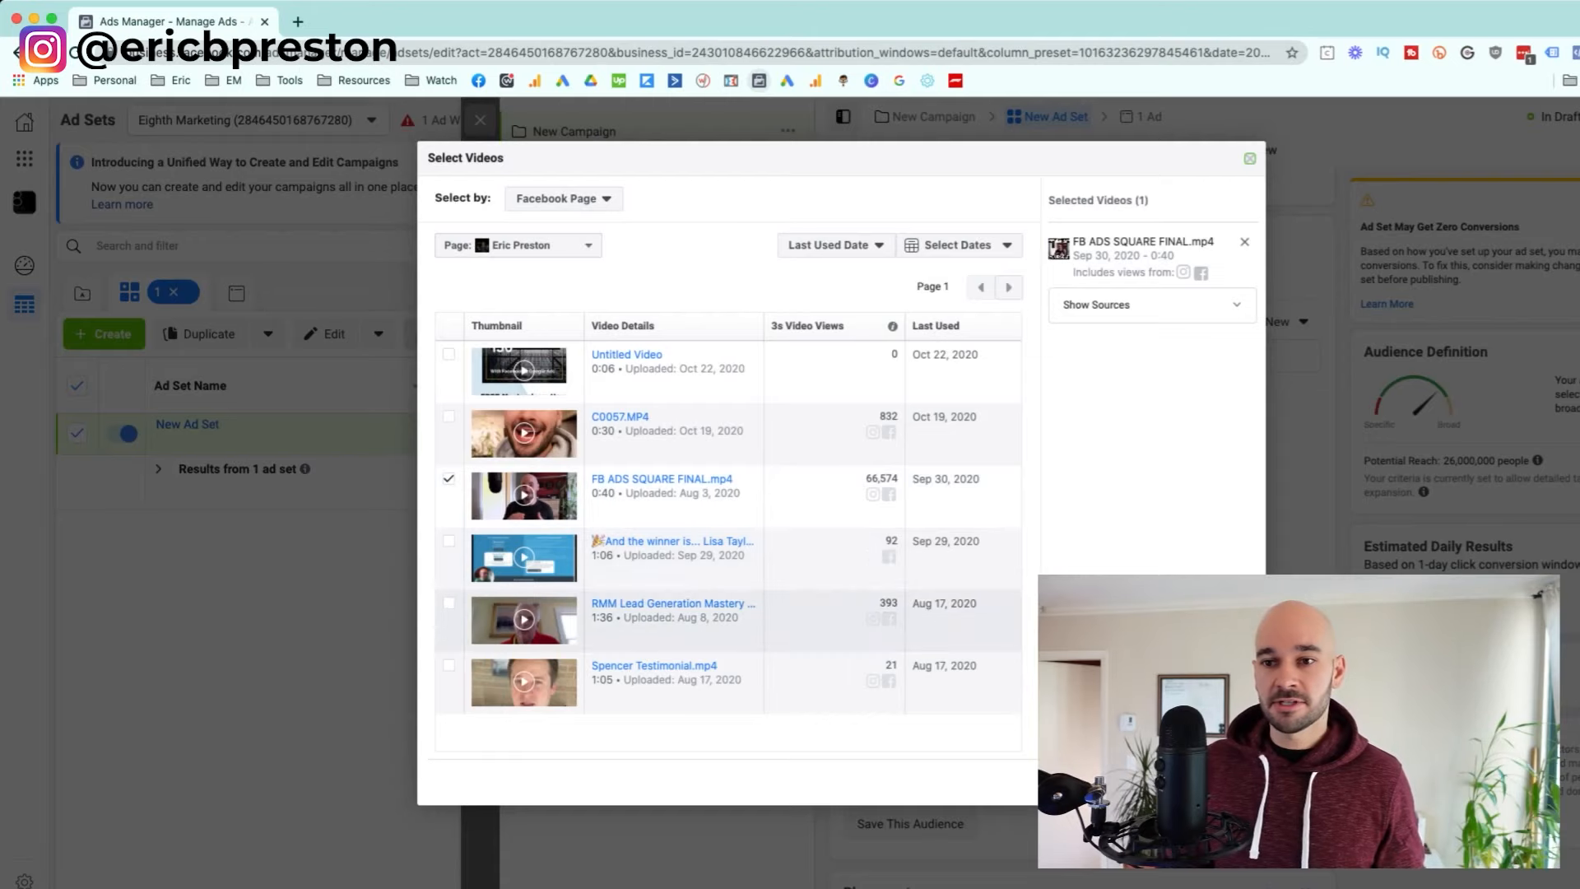
left_click(449, 604)
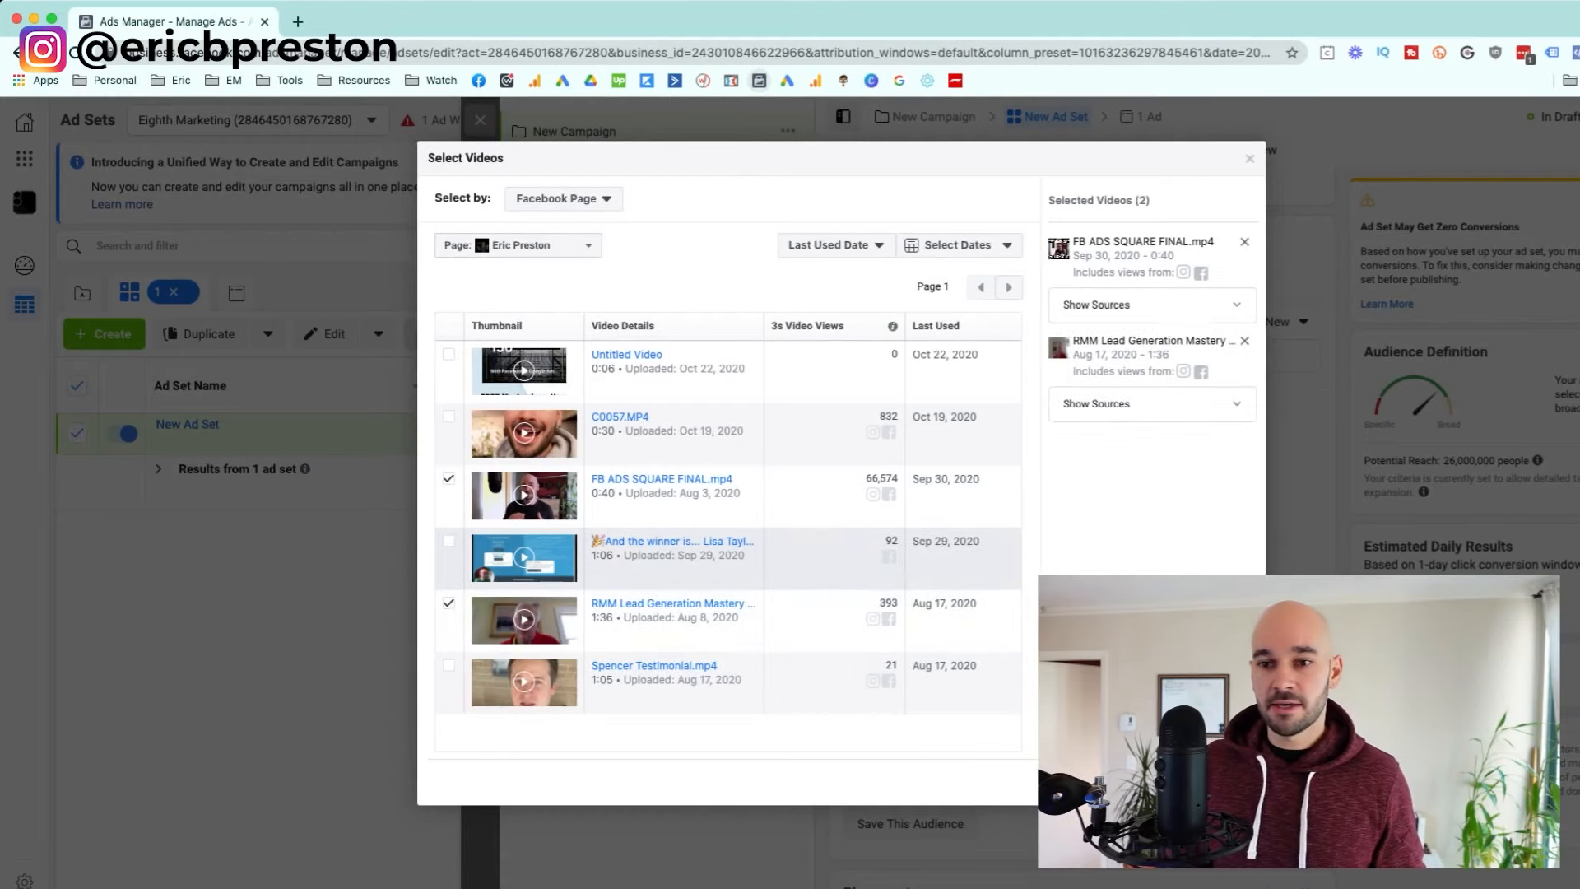
left_click(449, 666)
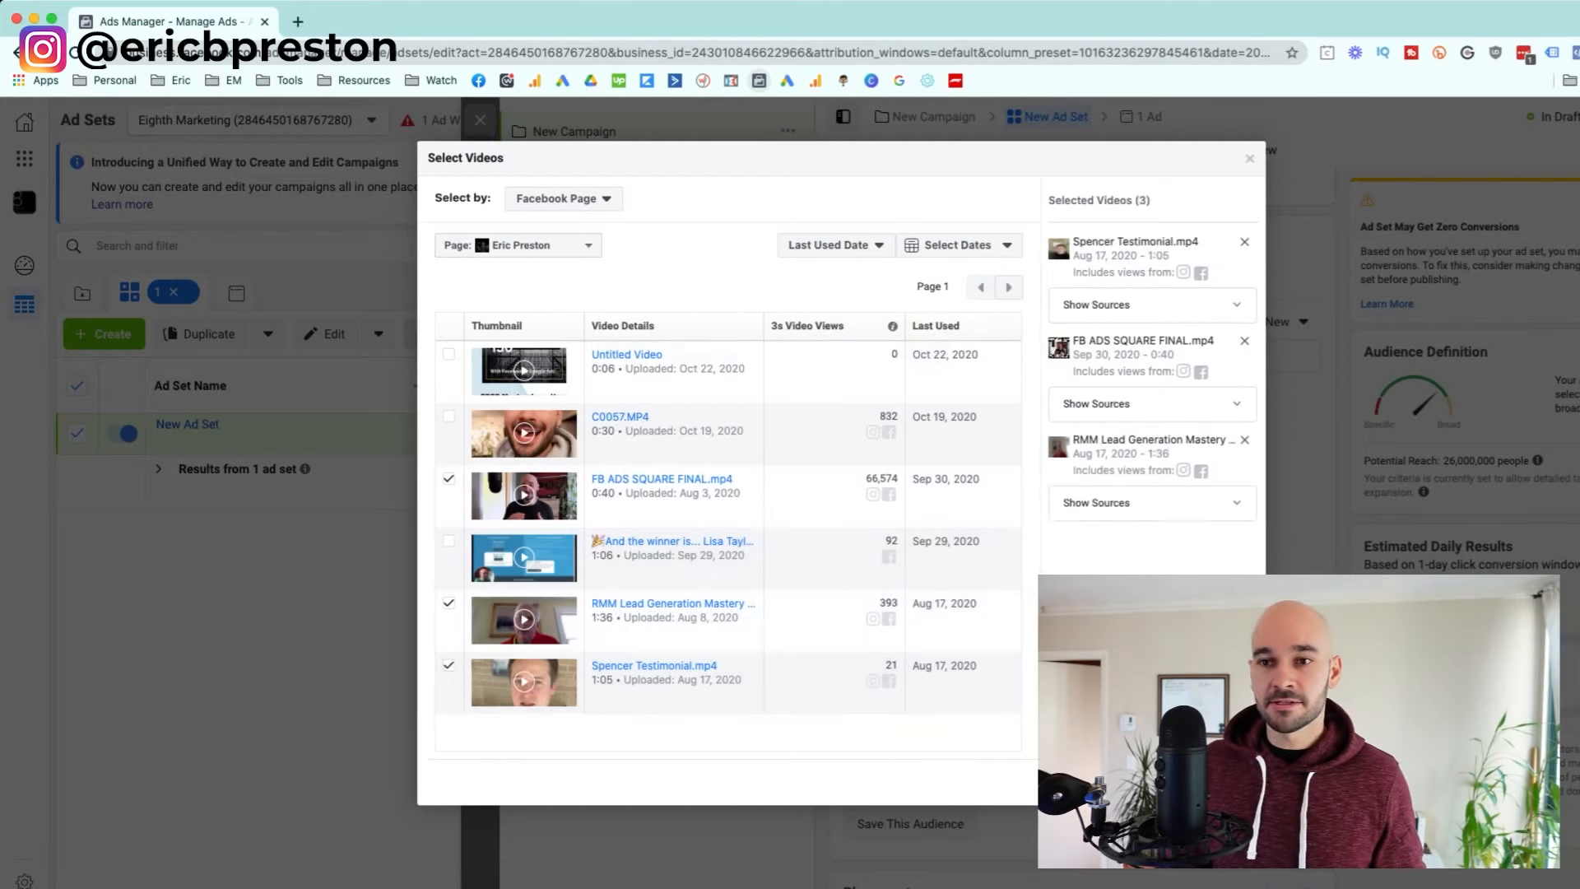
left_click(1008, 287)
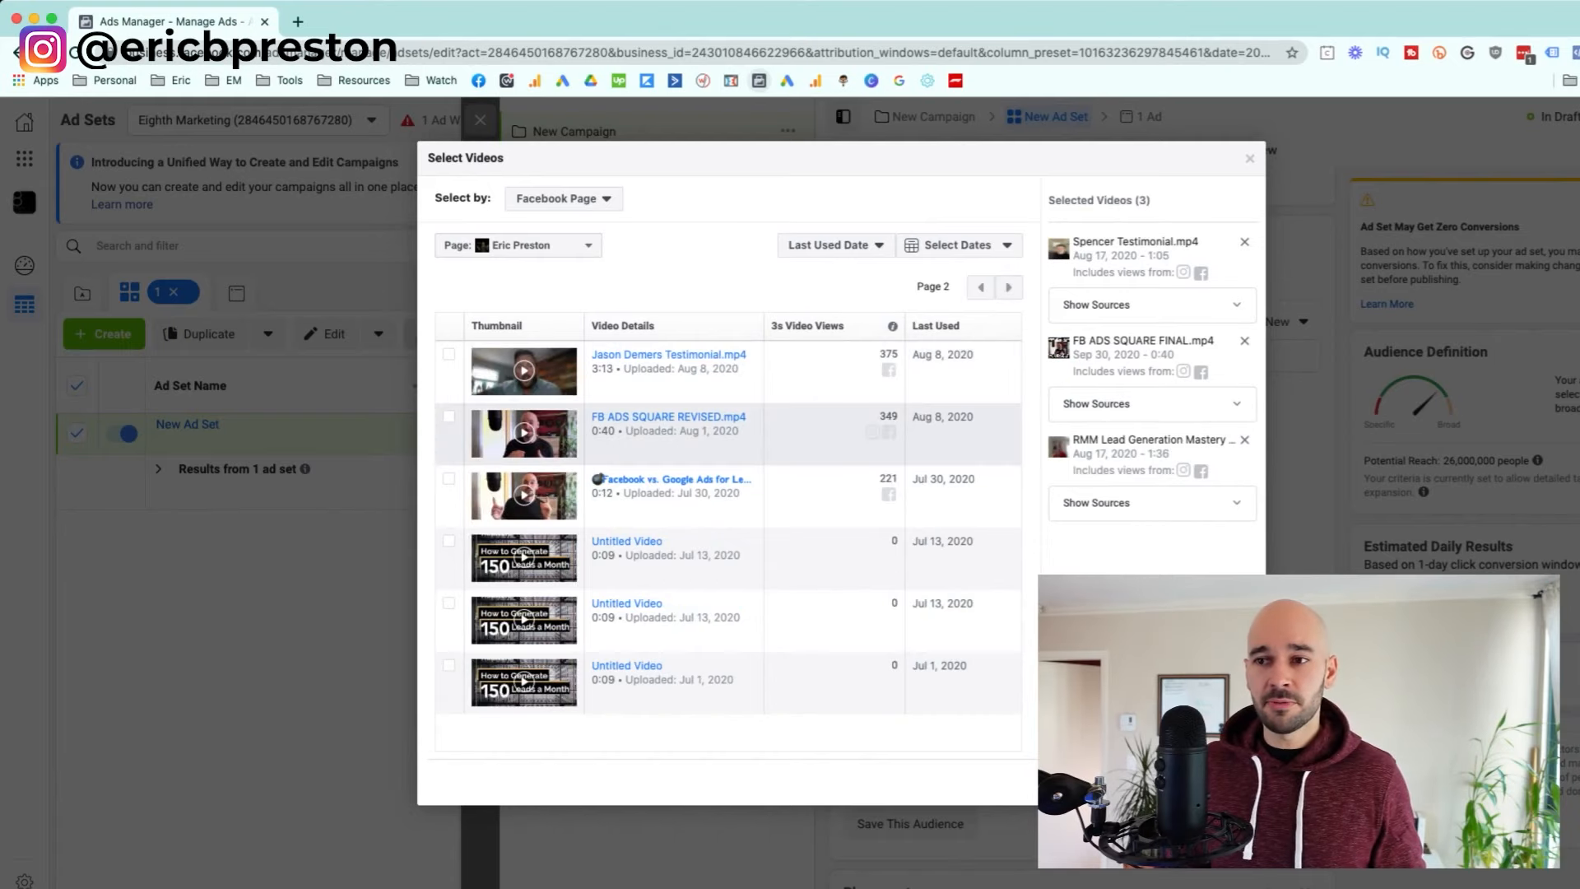
left_click(1009, 287)
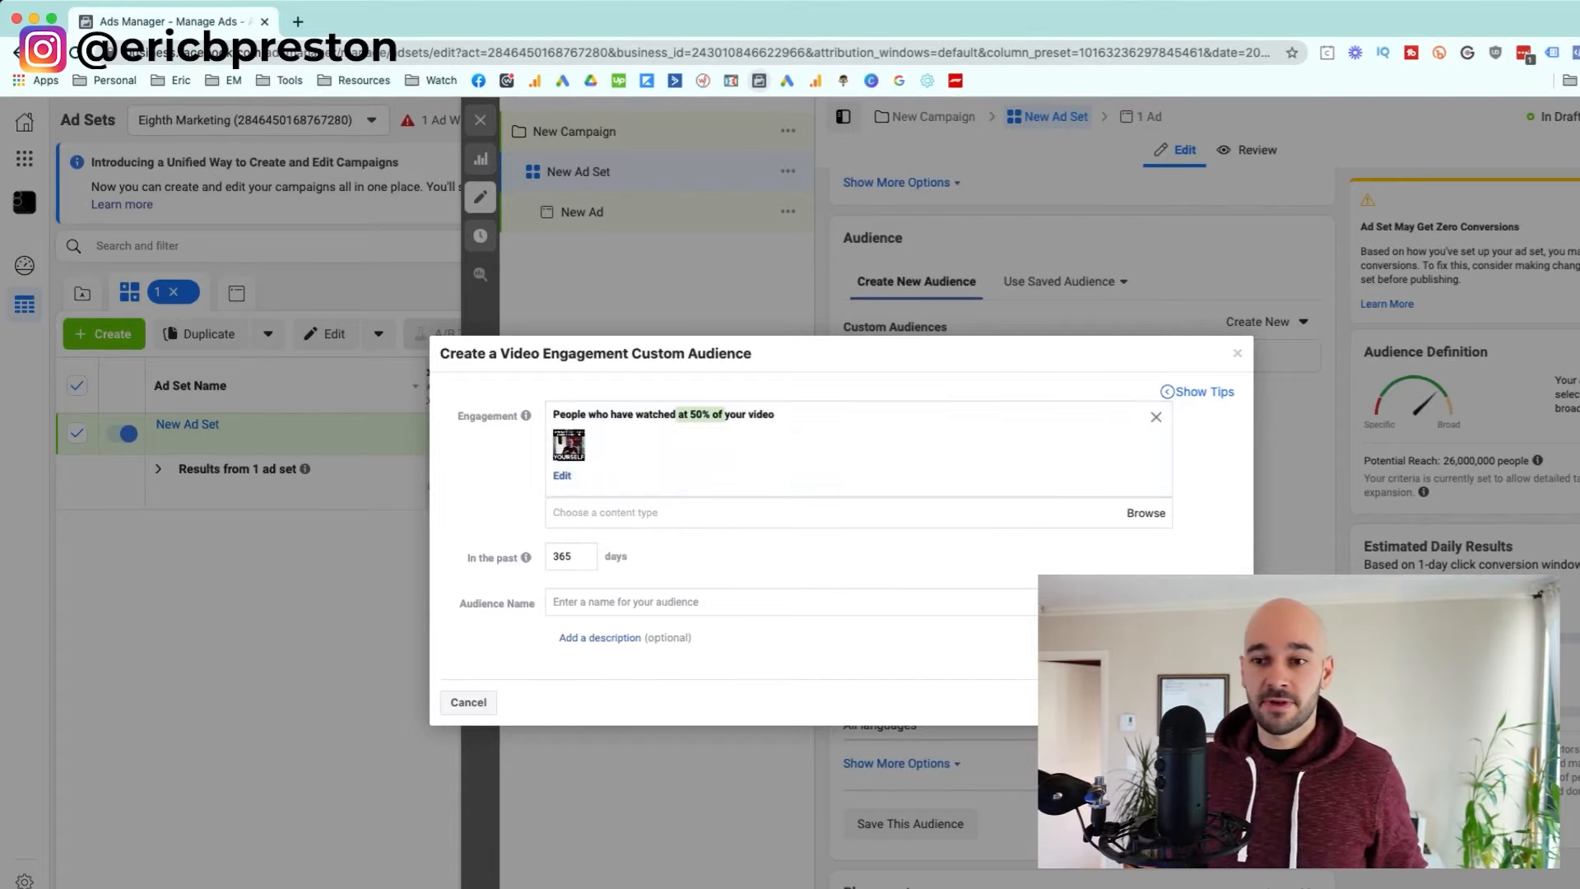
Name the video audience "Ad video 365 - 50%" and create it, checking its options in the ad set
type("Ad video 365")
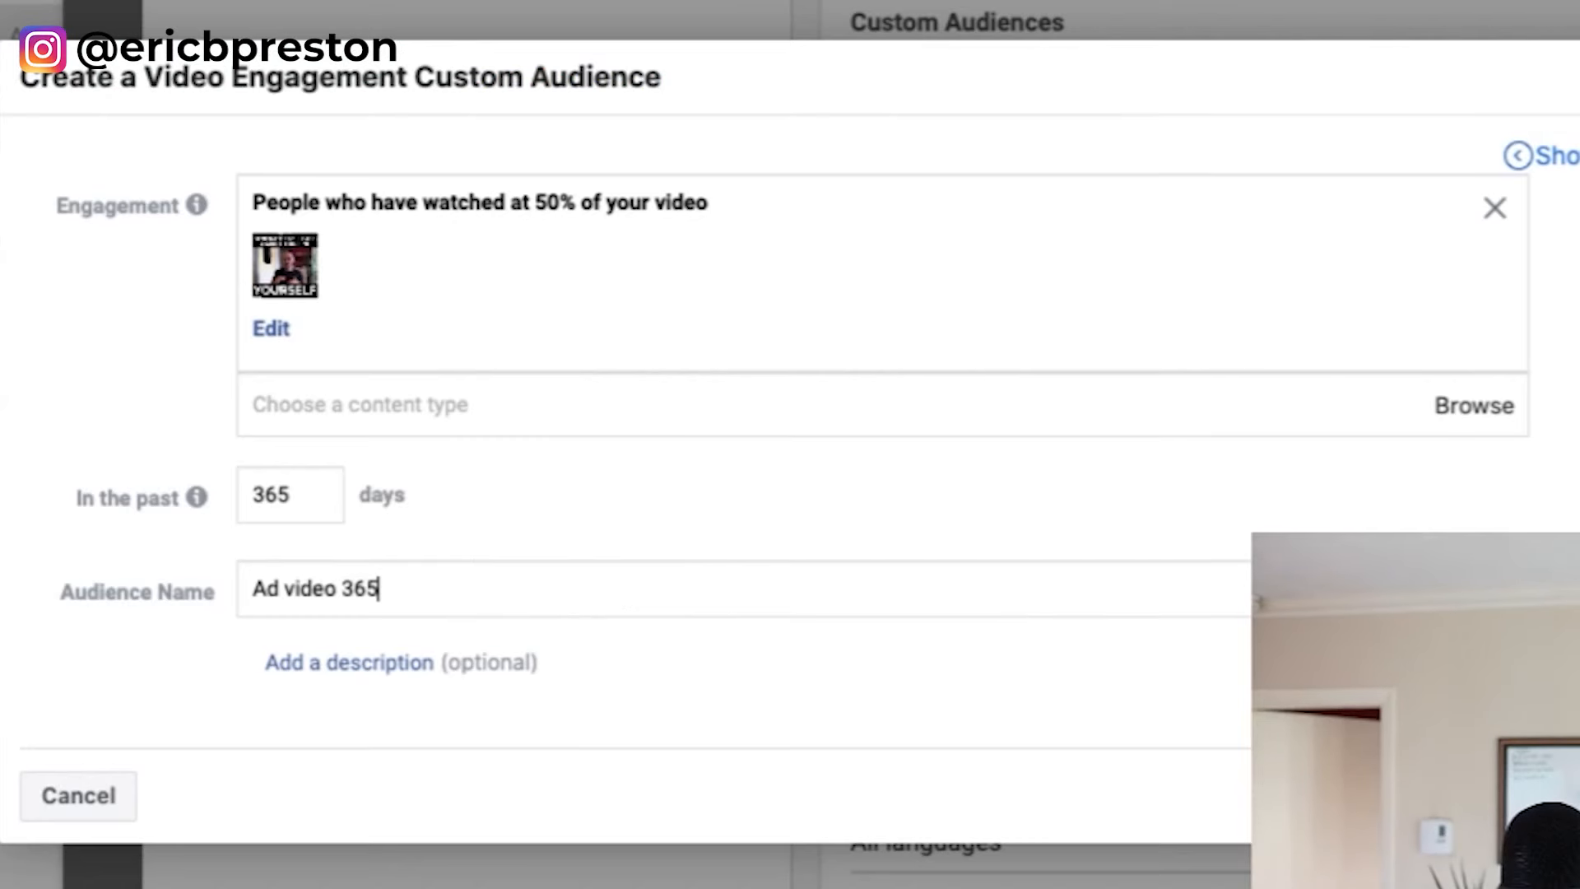
type(" - 50%")
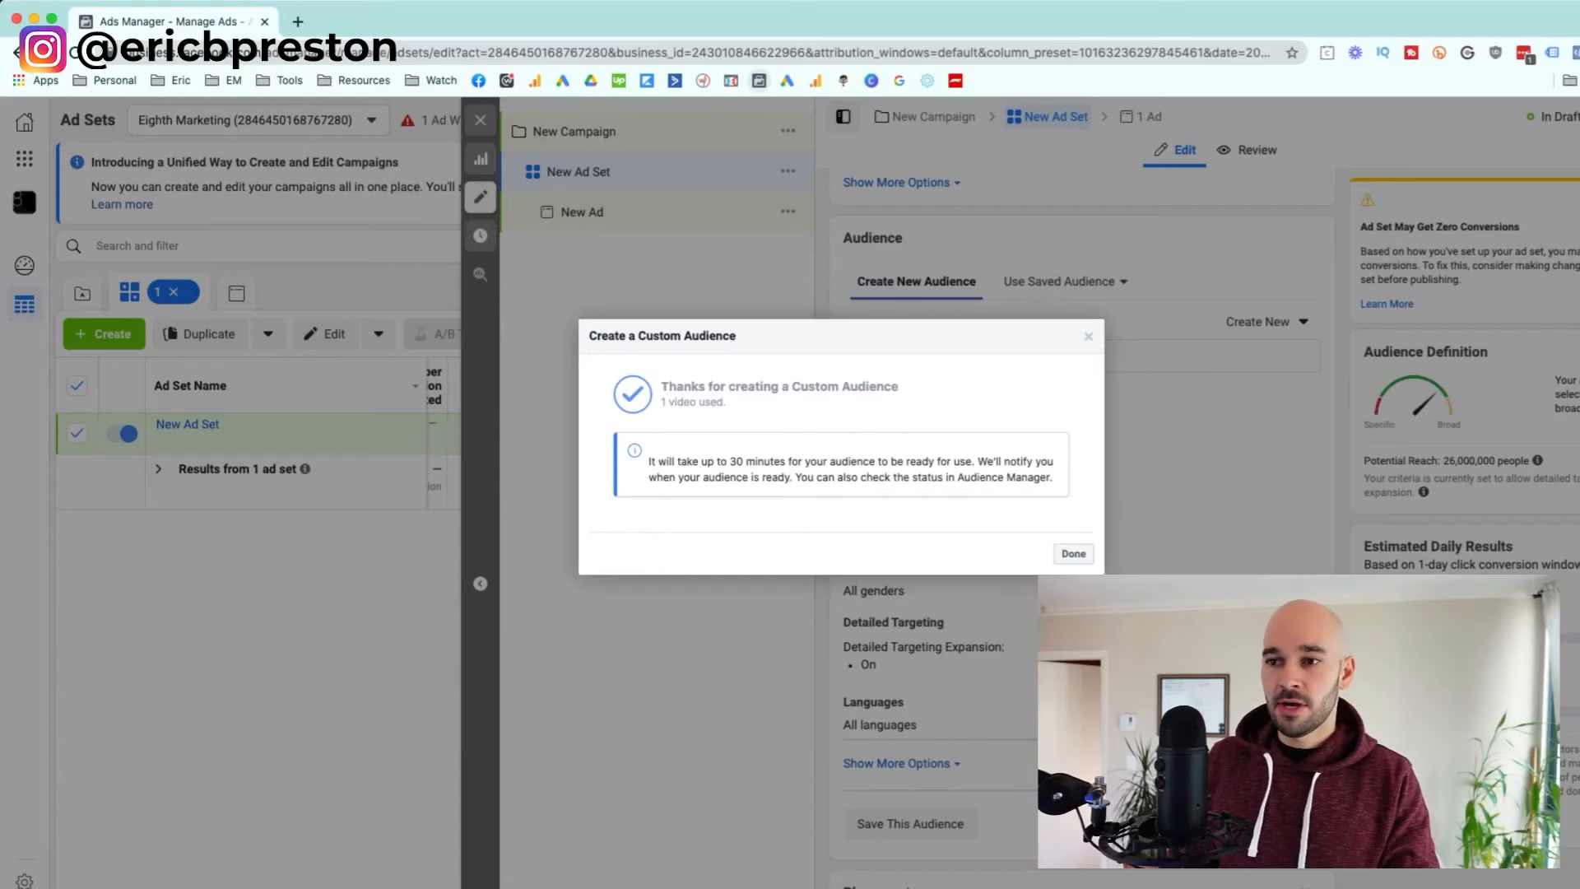
left_click(1073, 554)
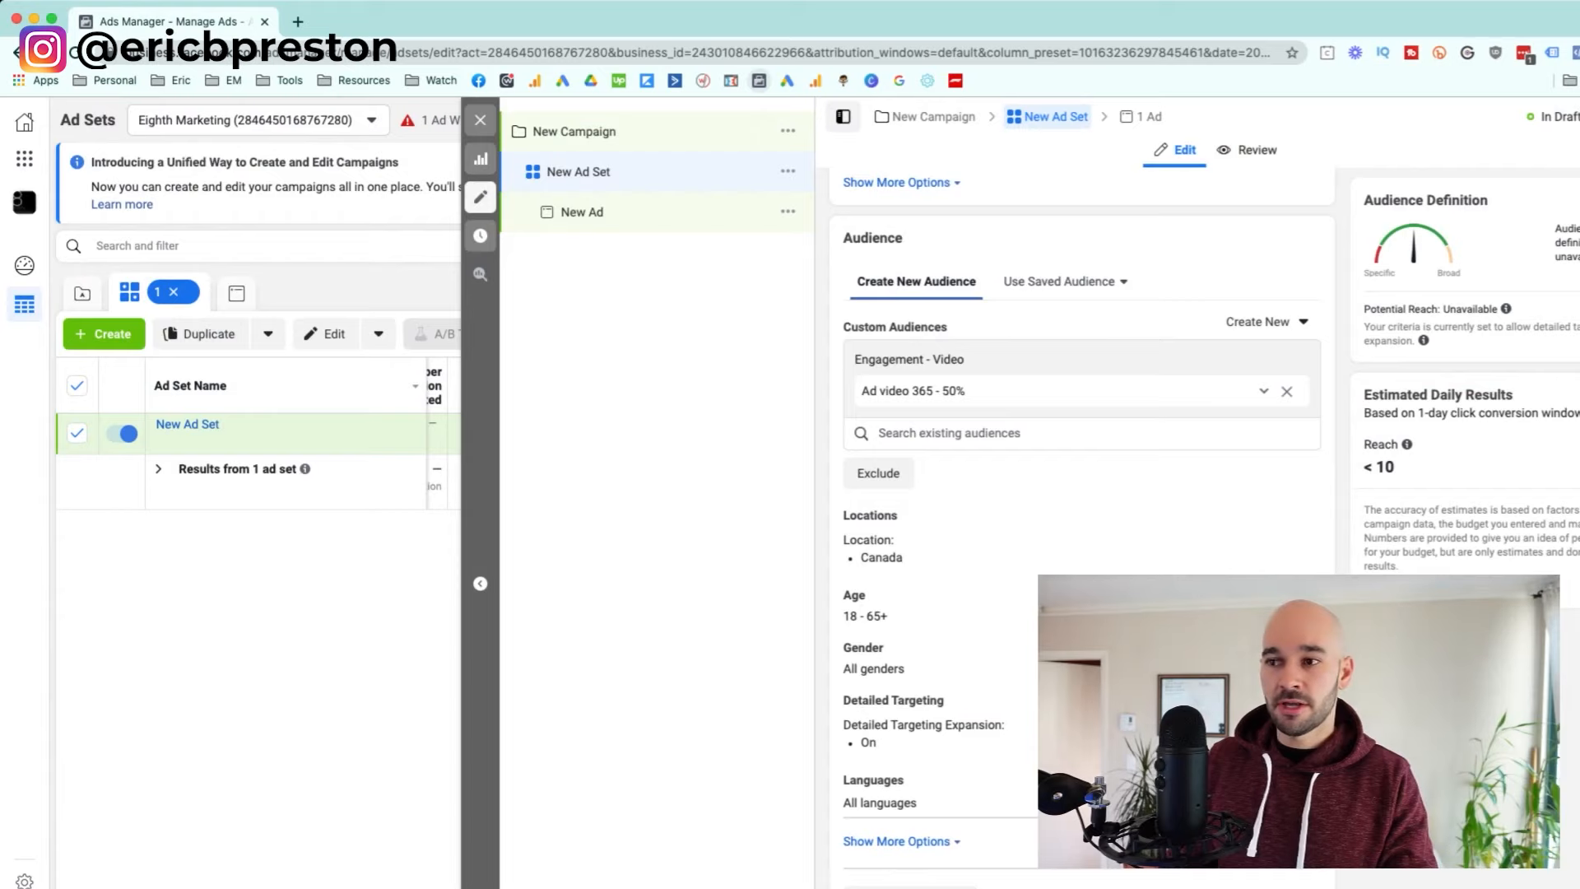
left_click_drag(885, 391, 967, 391)
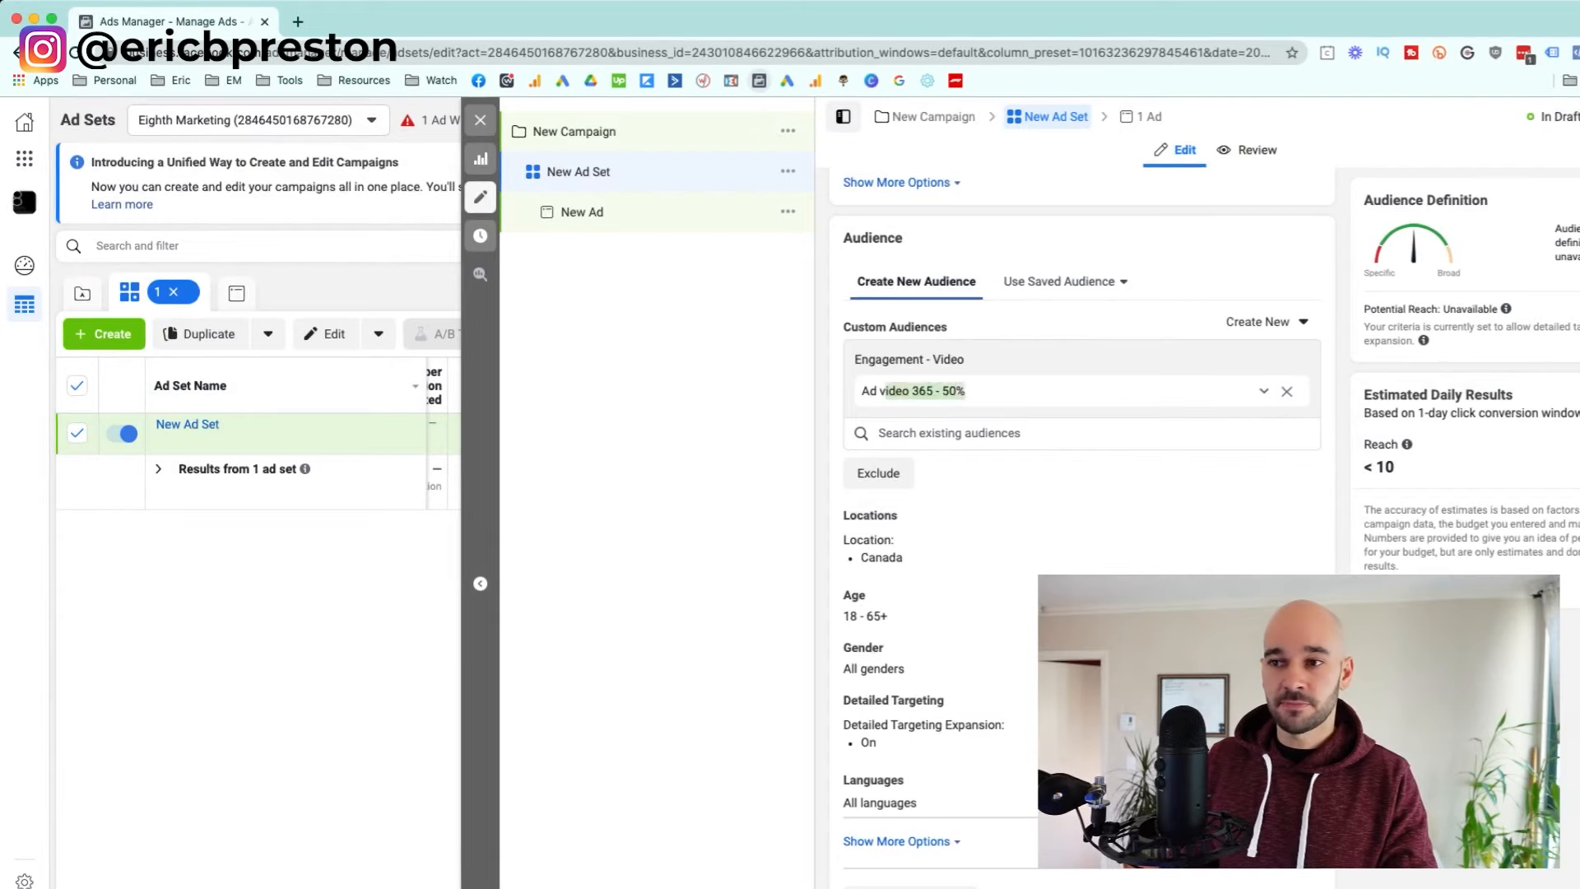
left_click(1264, 392)
left_click(1152, 487)
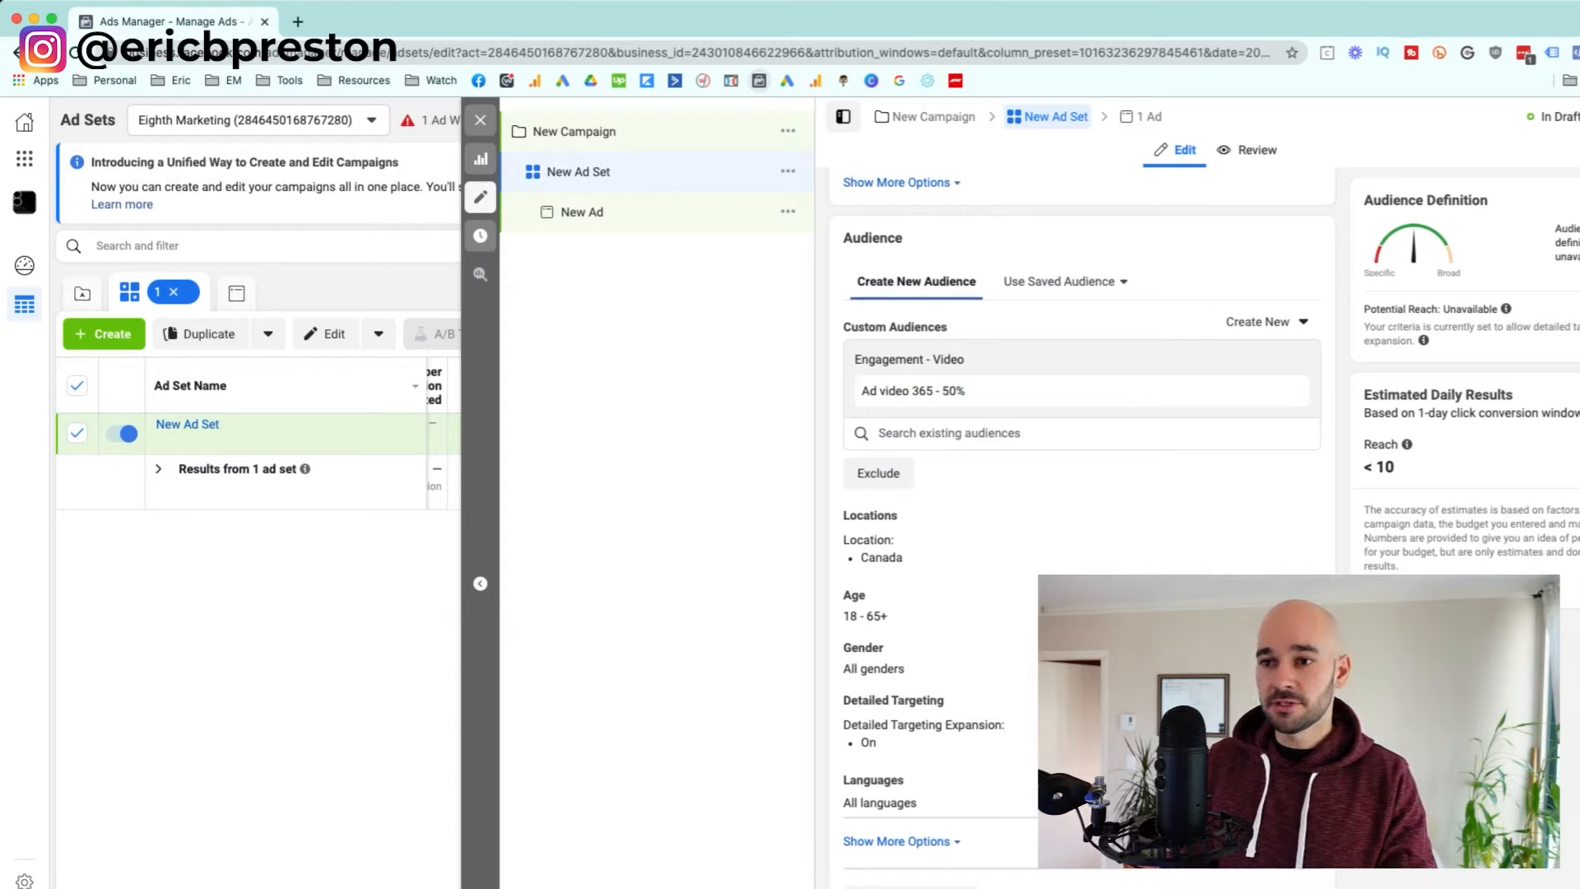
Exclude the Lead & Complete Reg 180 website audience from the ad set, and check the included video audience's options
left_click(878, 473)
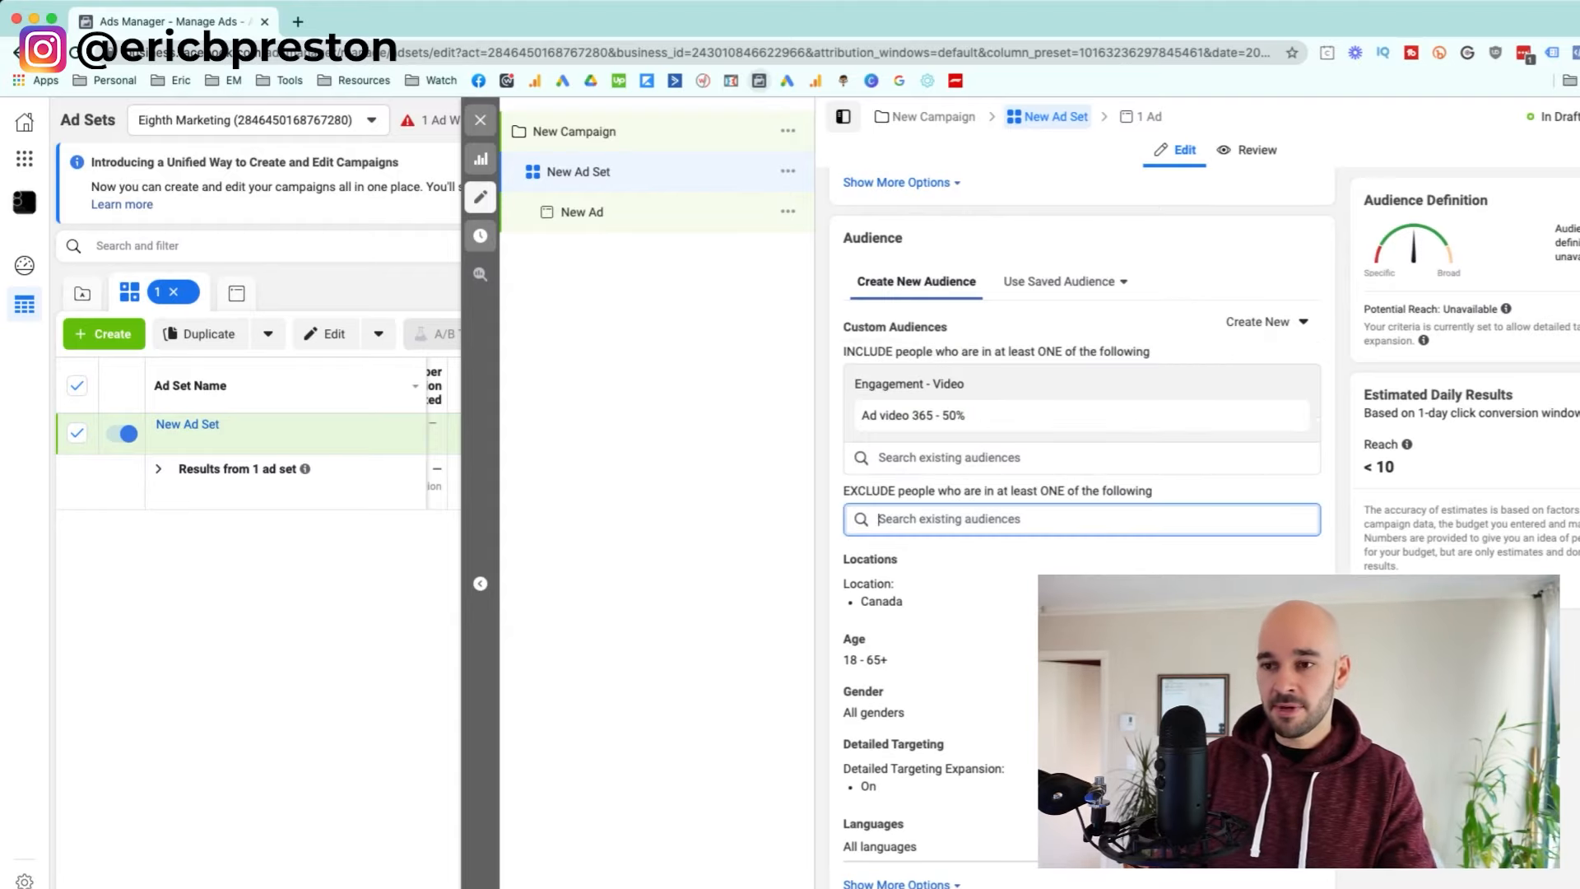
type("compl")
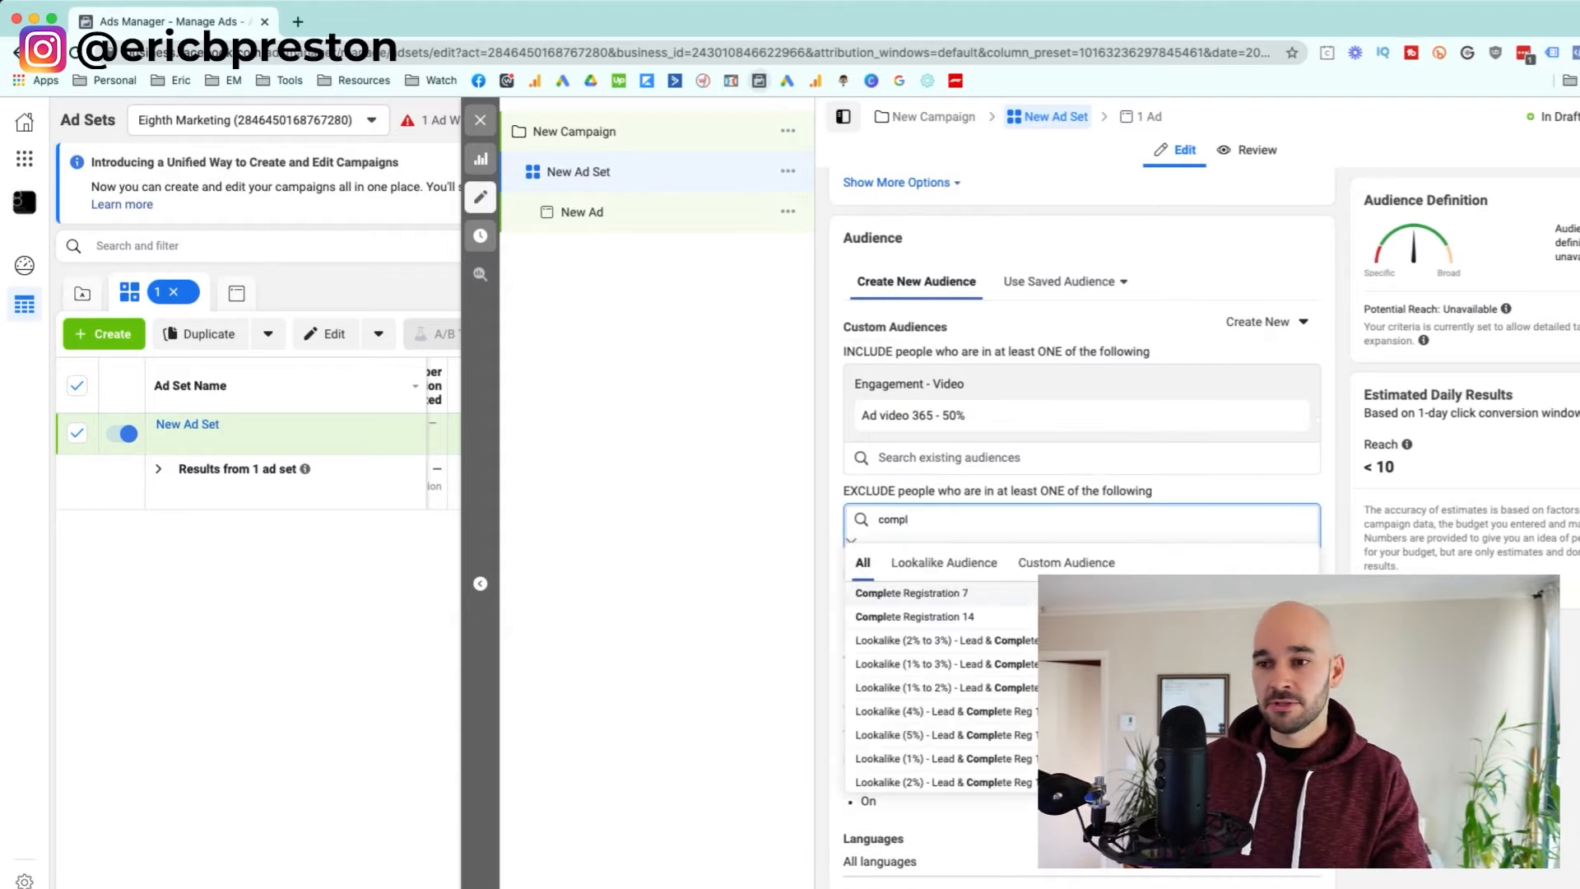
scroll(942, 687, "down", 3)
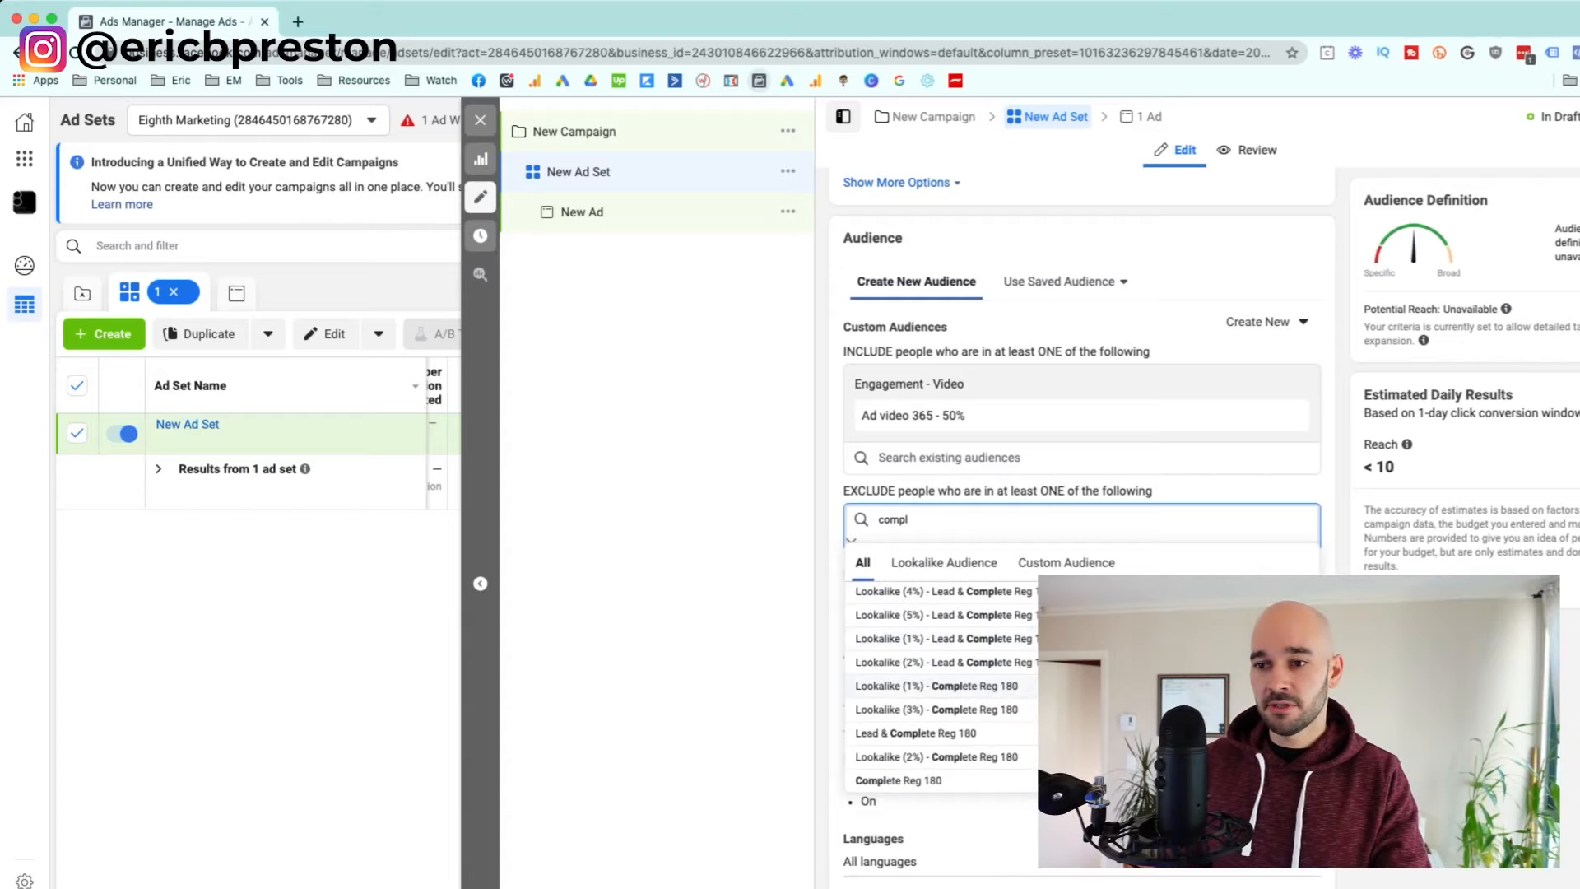
left_click(916, 732)
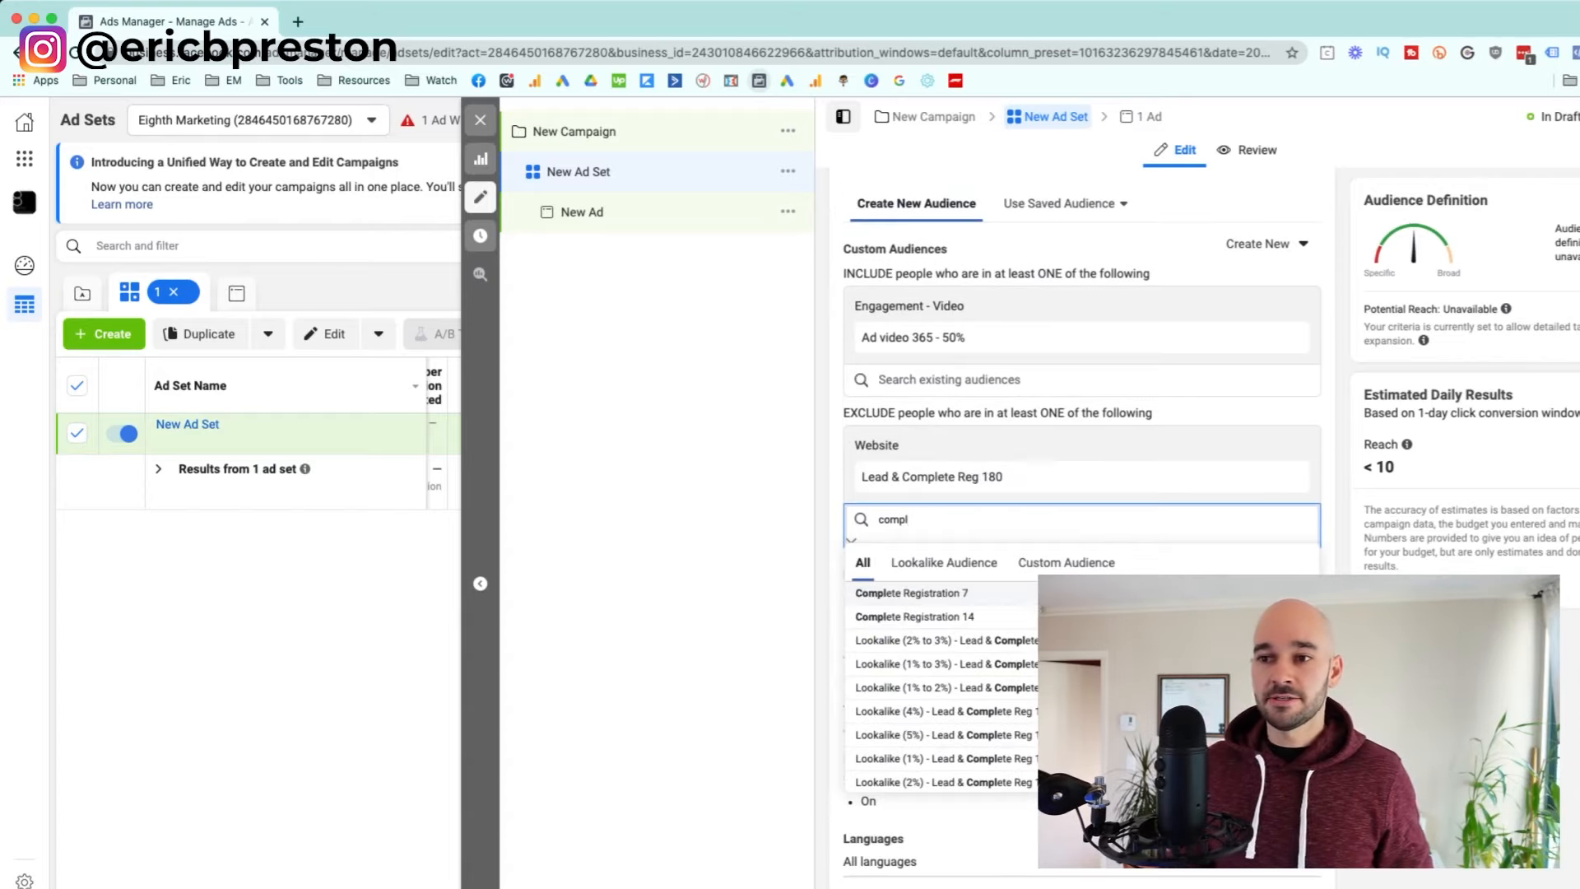
scroll(1082, 494, "up", 1)
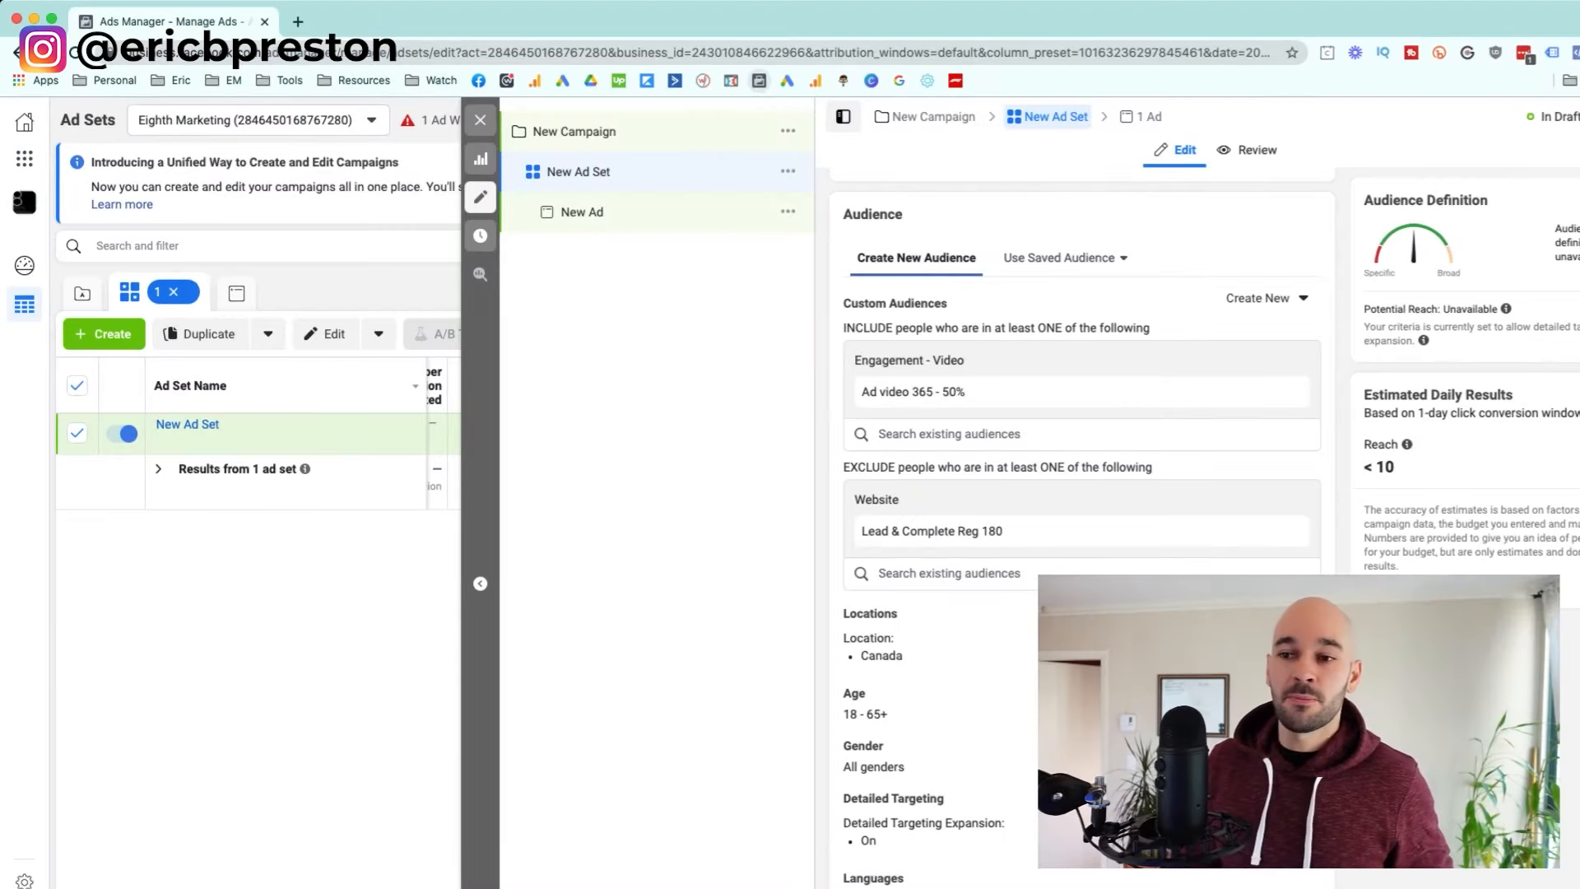
left_click(949, 574)
left_click(1243, 469)
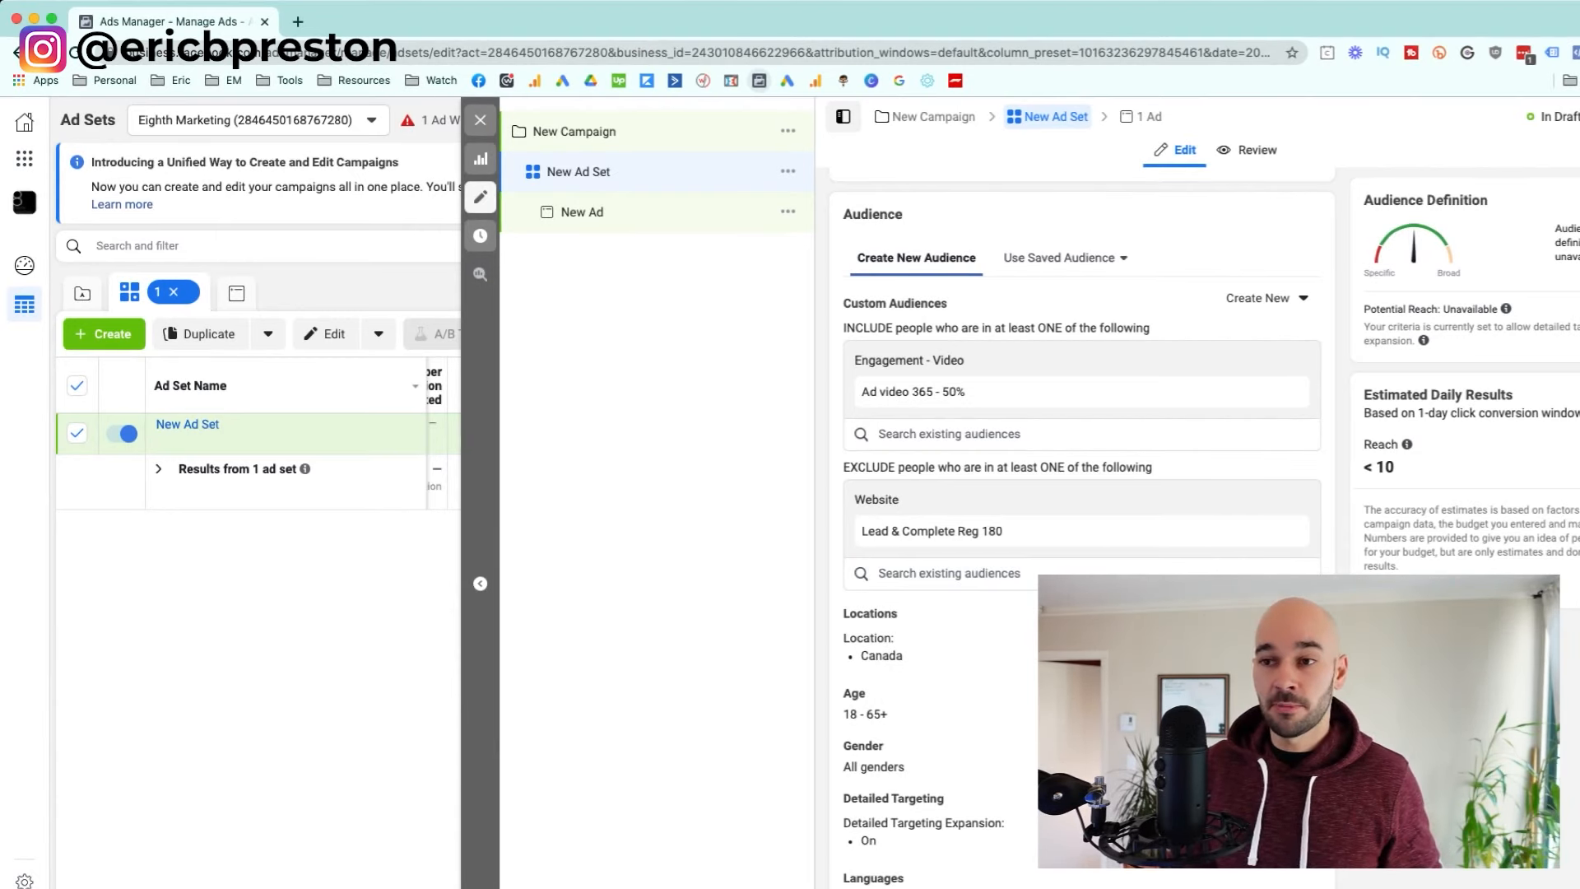
left_click_drag(895, 393, 968, 392)
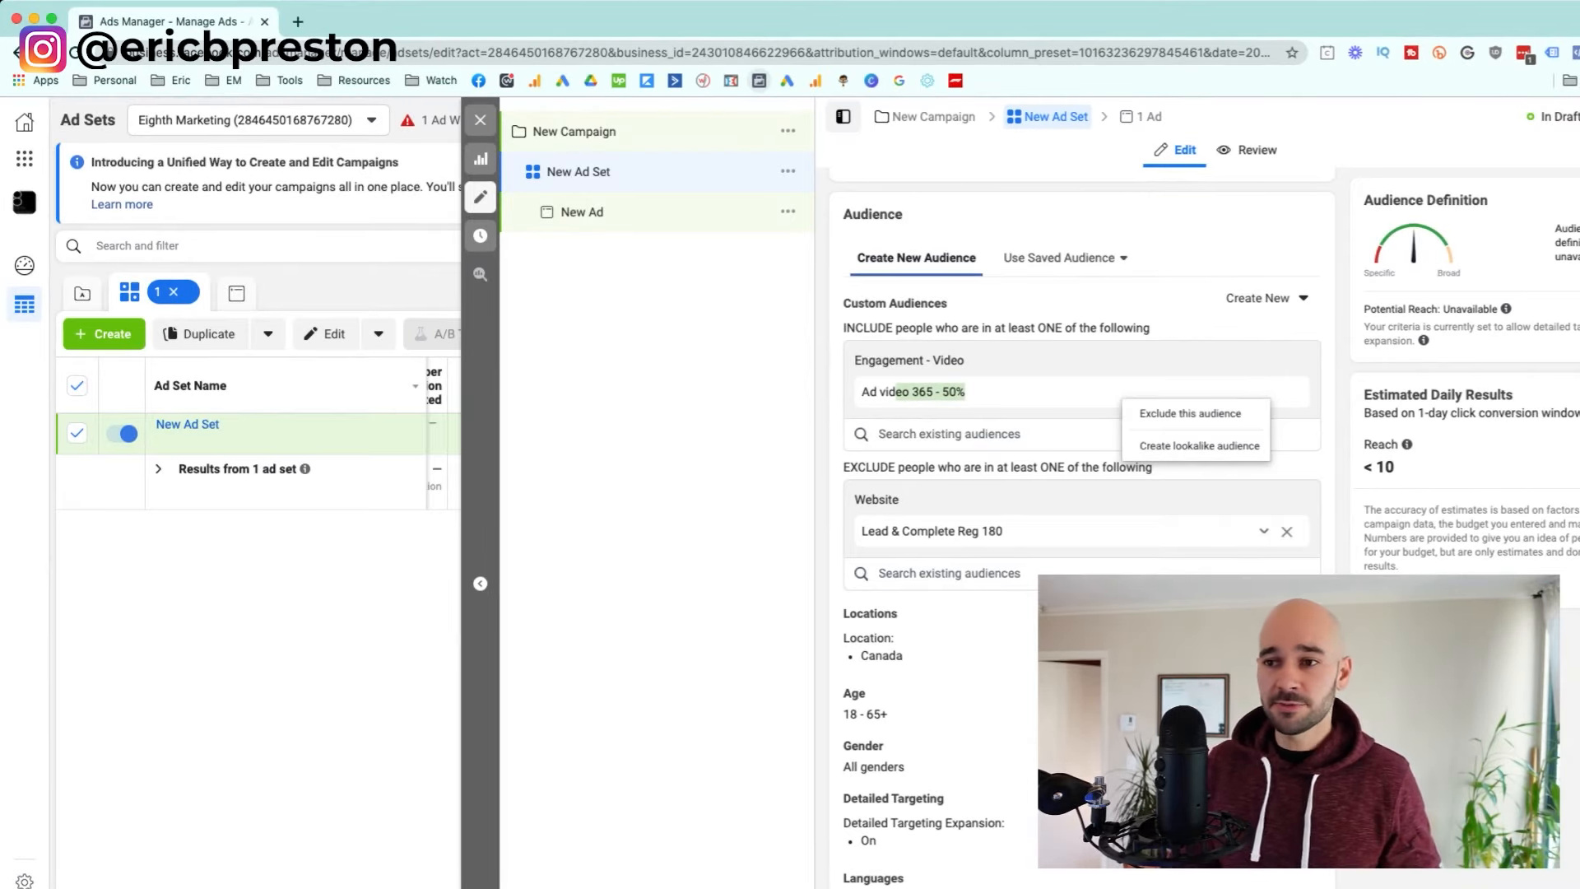
left_click(1177, 617)
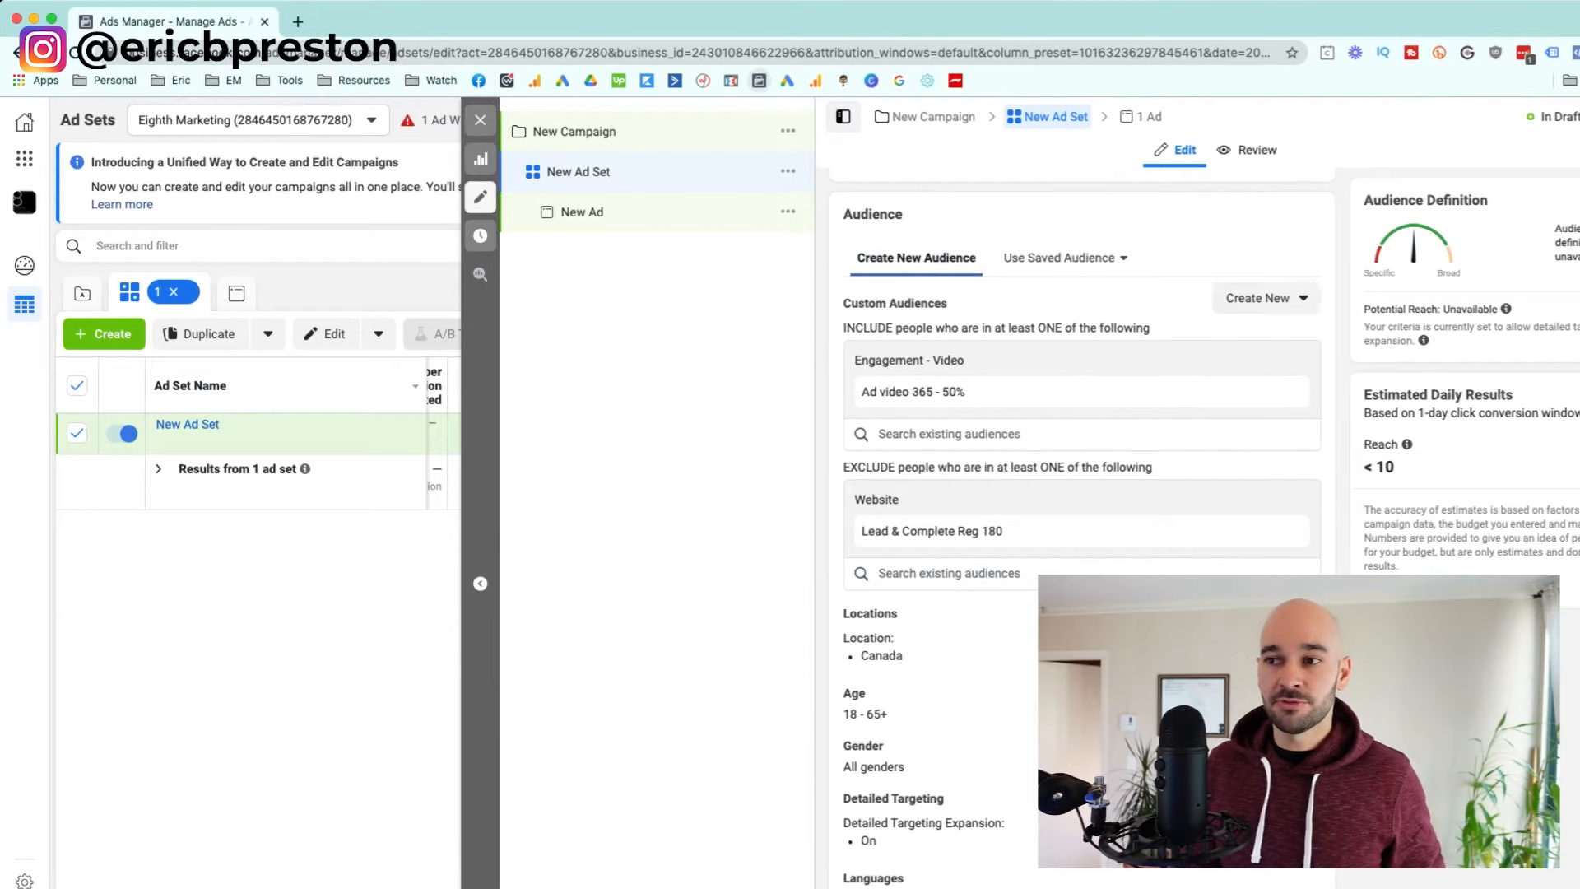
left_click(1259, 298)
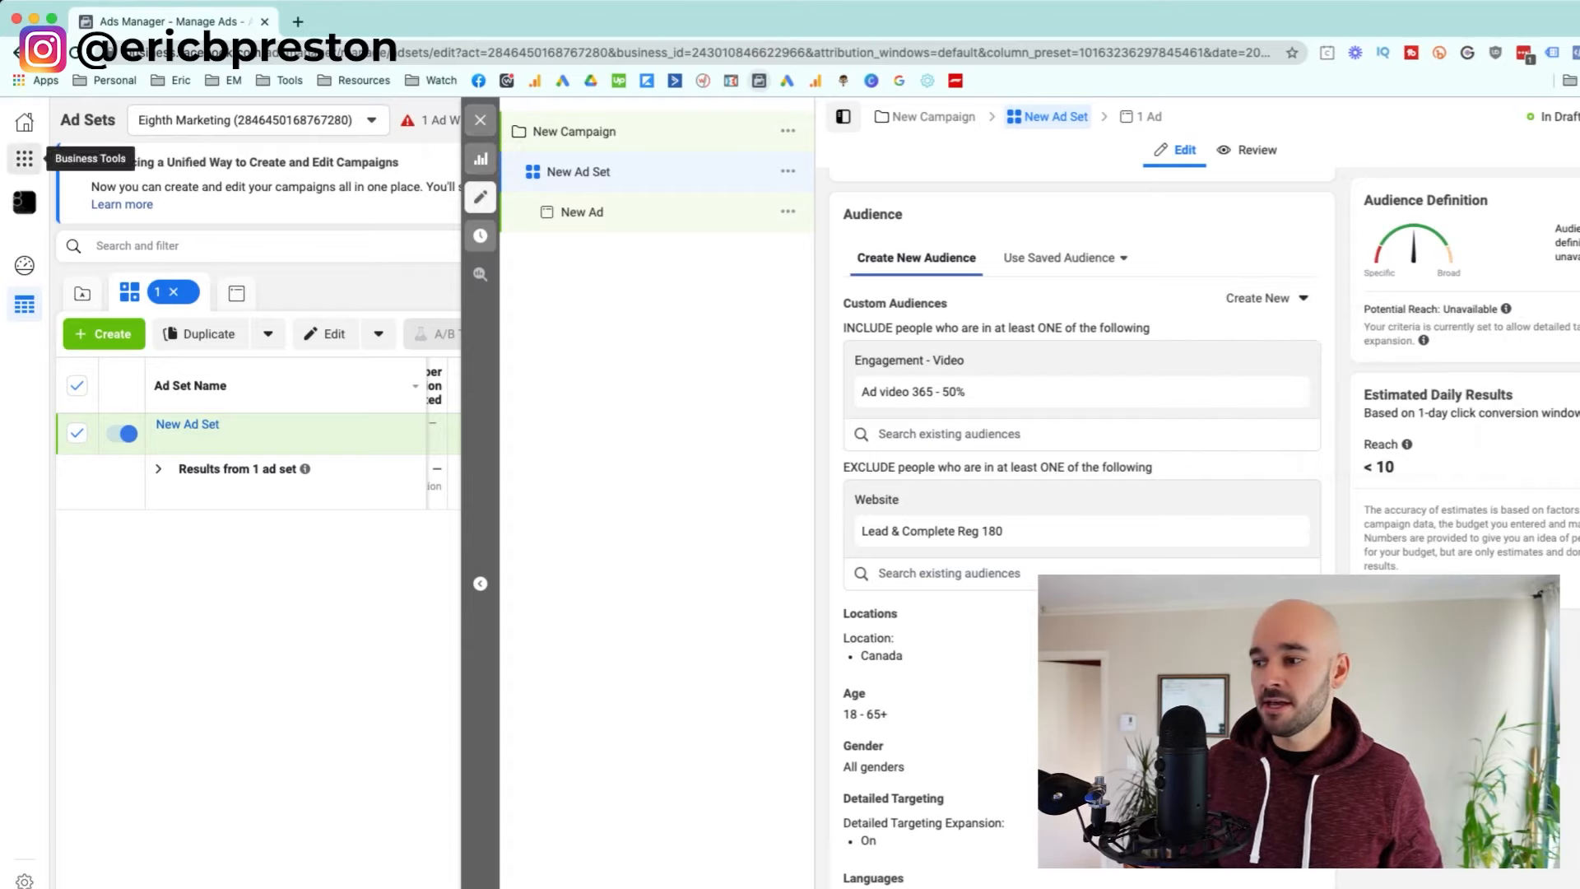
Go to the account's Audiences page and select the Ad video 365 - 50% audience
left_click(24, 158)
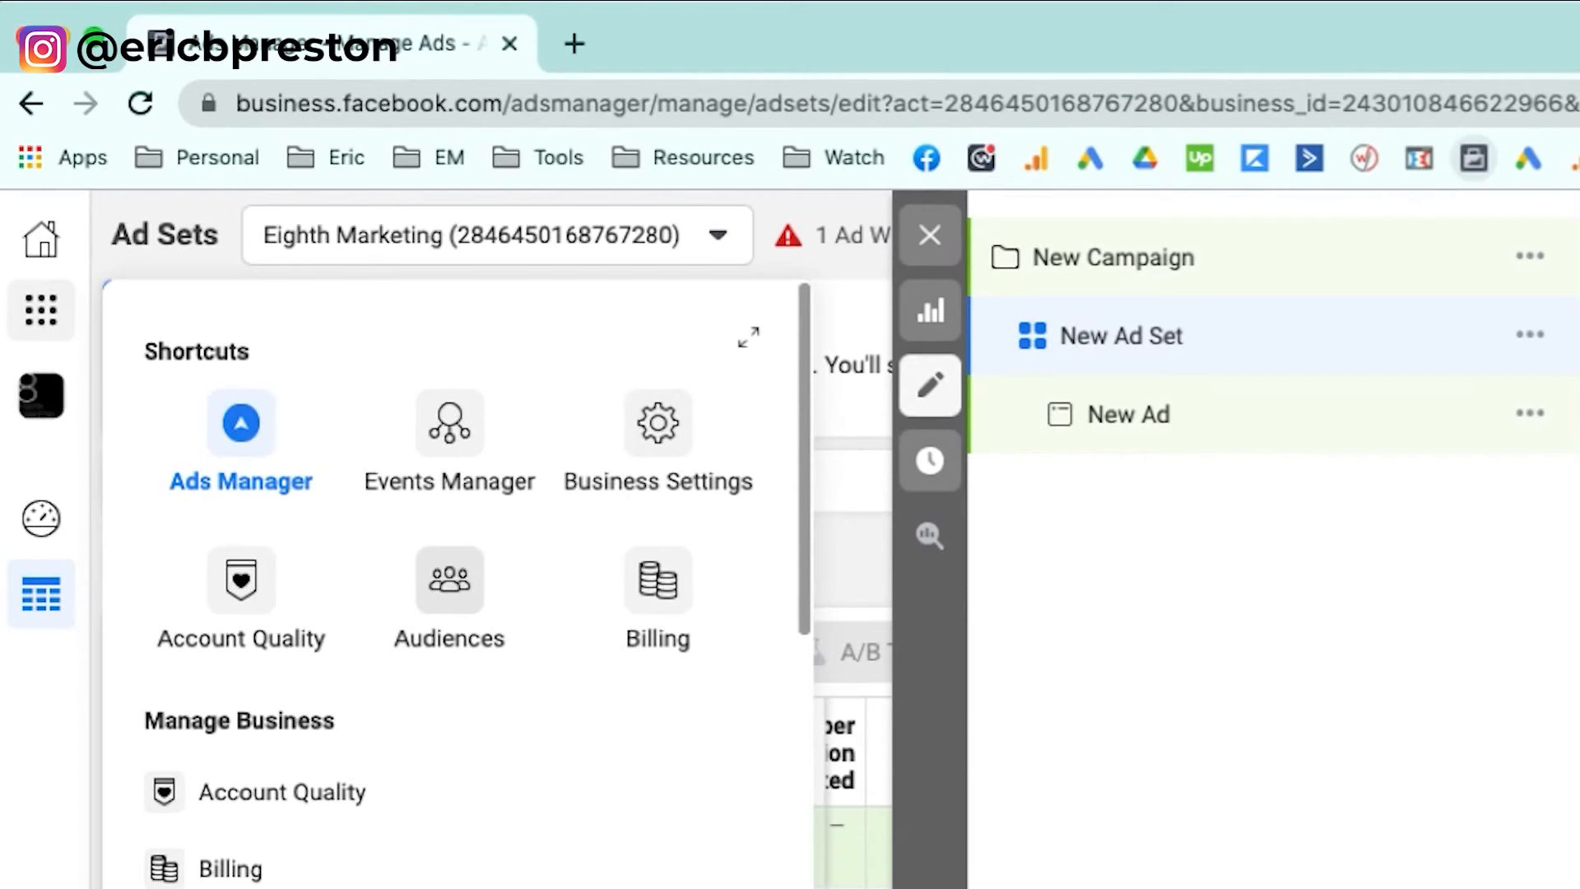
left_click(449, 581)
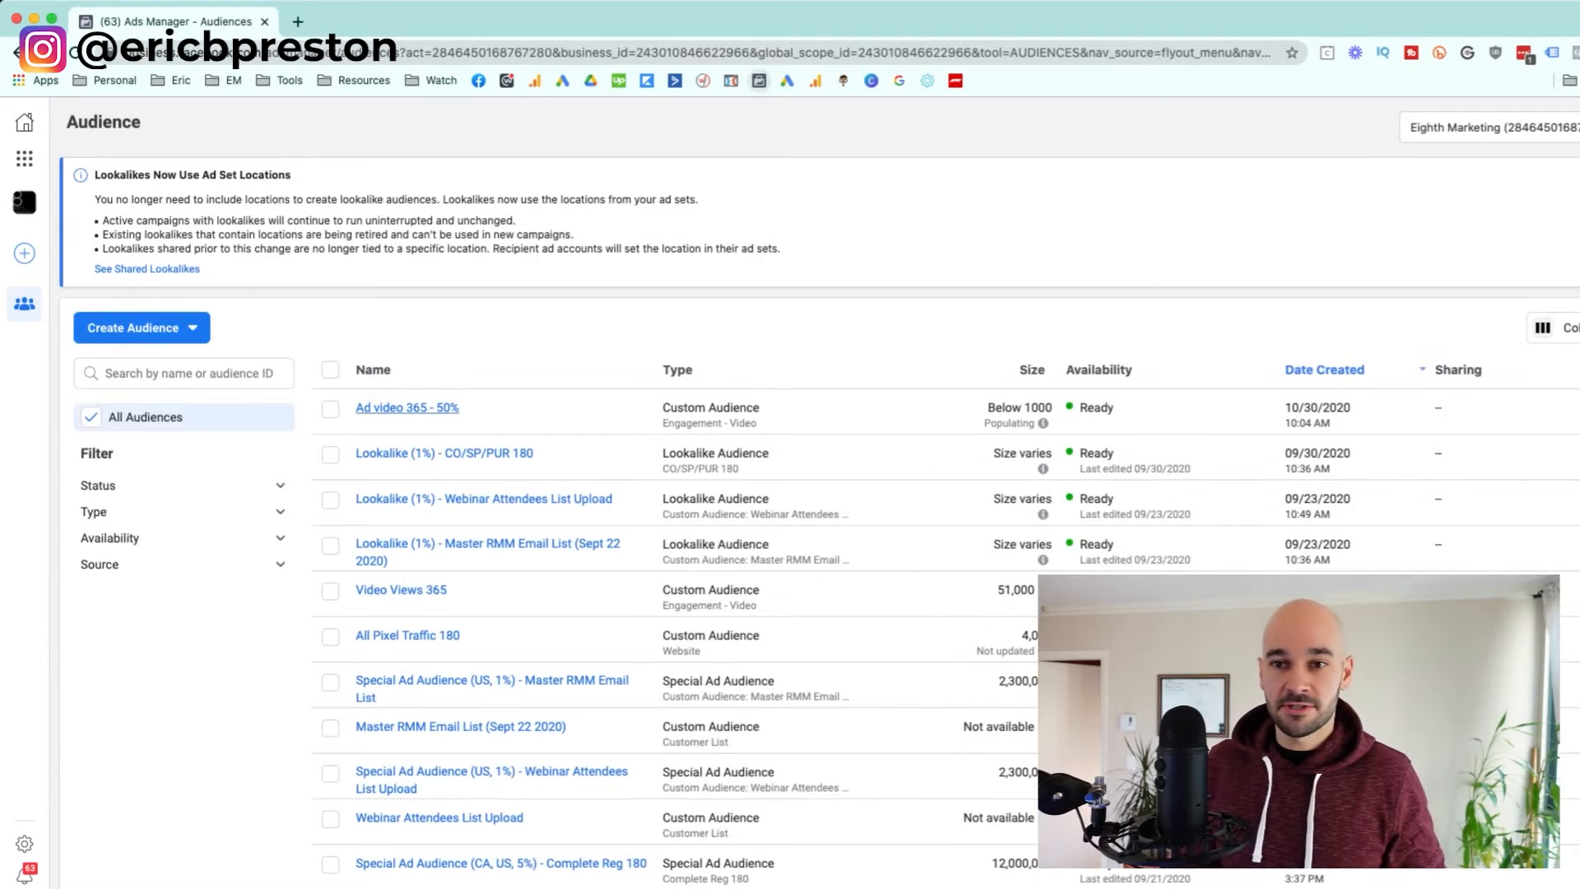
left_click(330, 409)
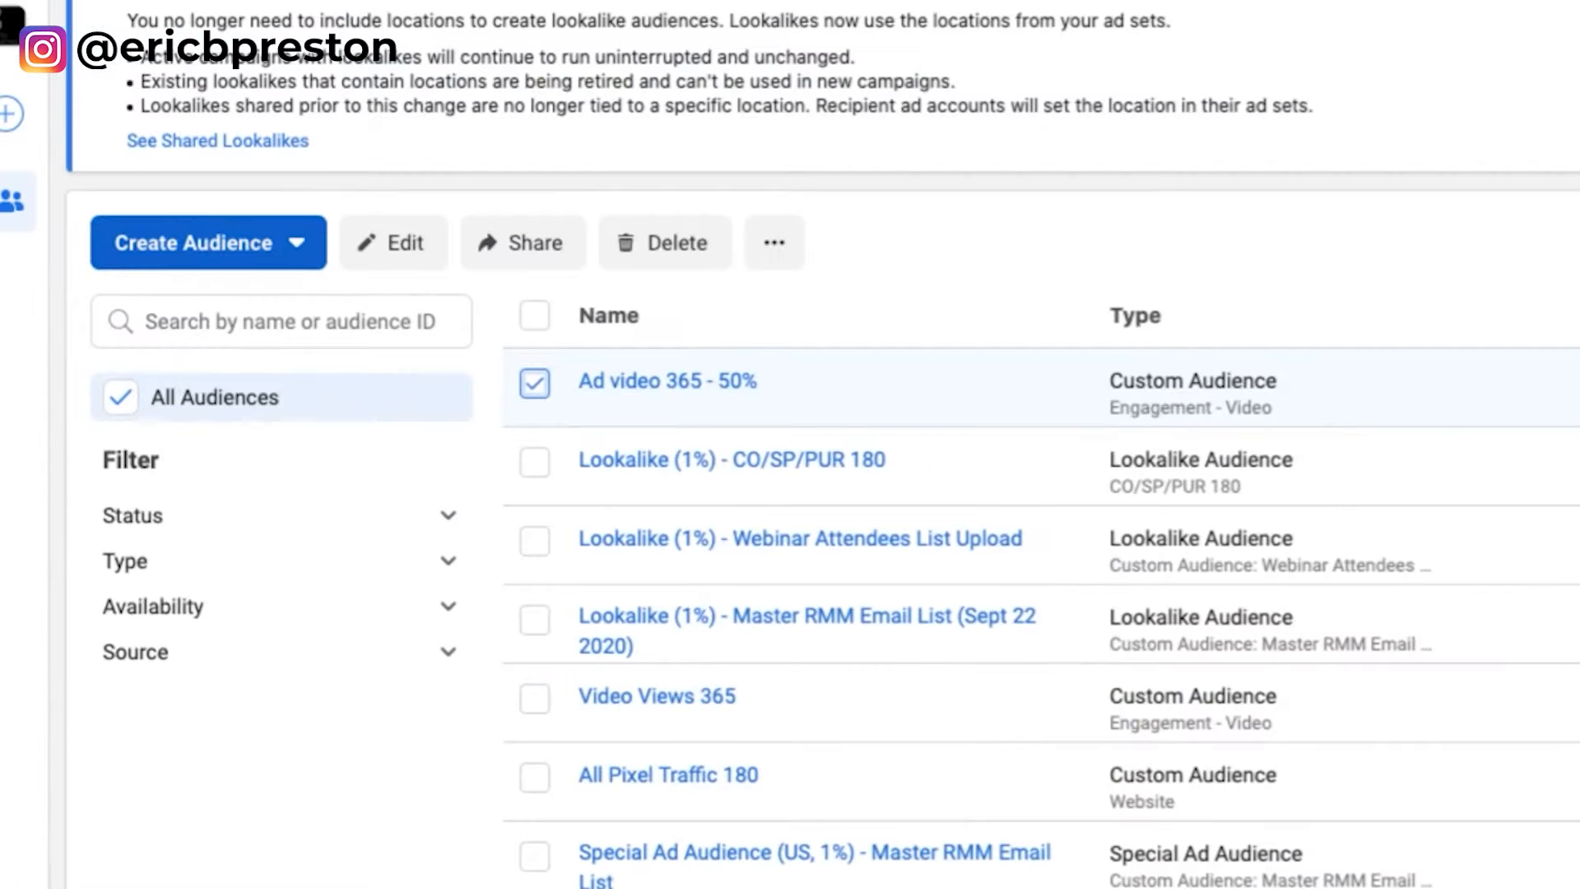
Review the sources available for a new custom audience and leave without creating one
left_click(209, 243)
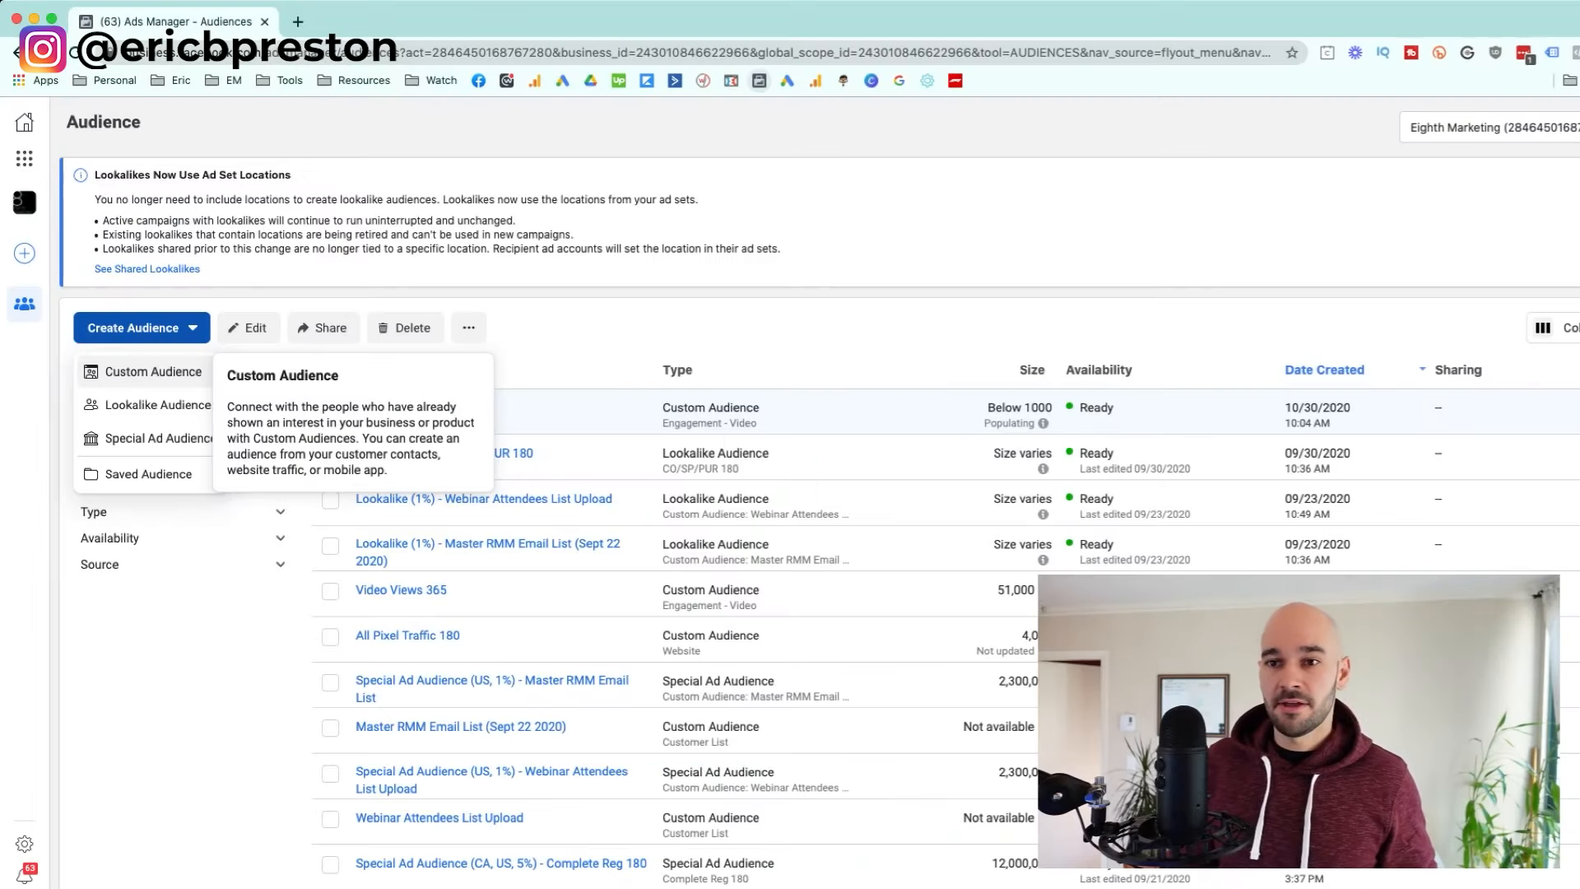
left_click(153, 372)
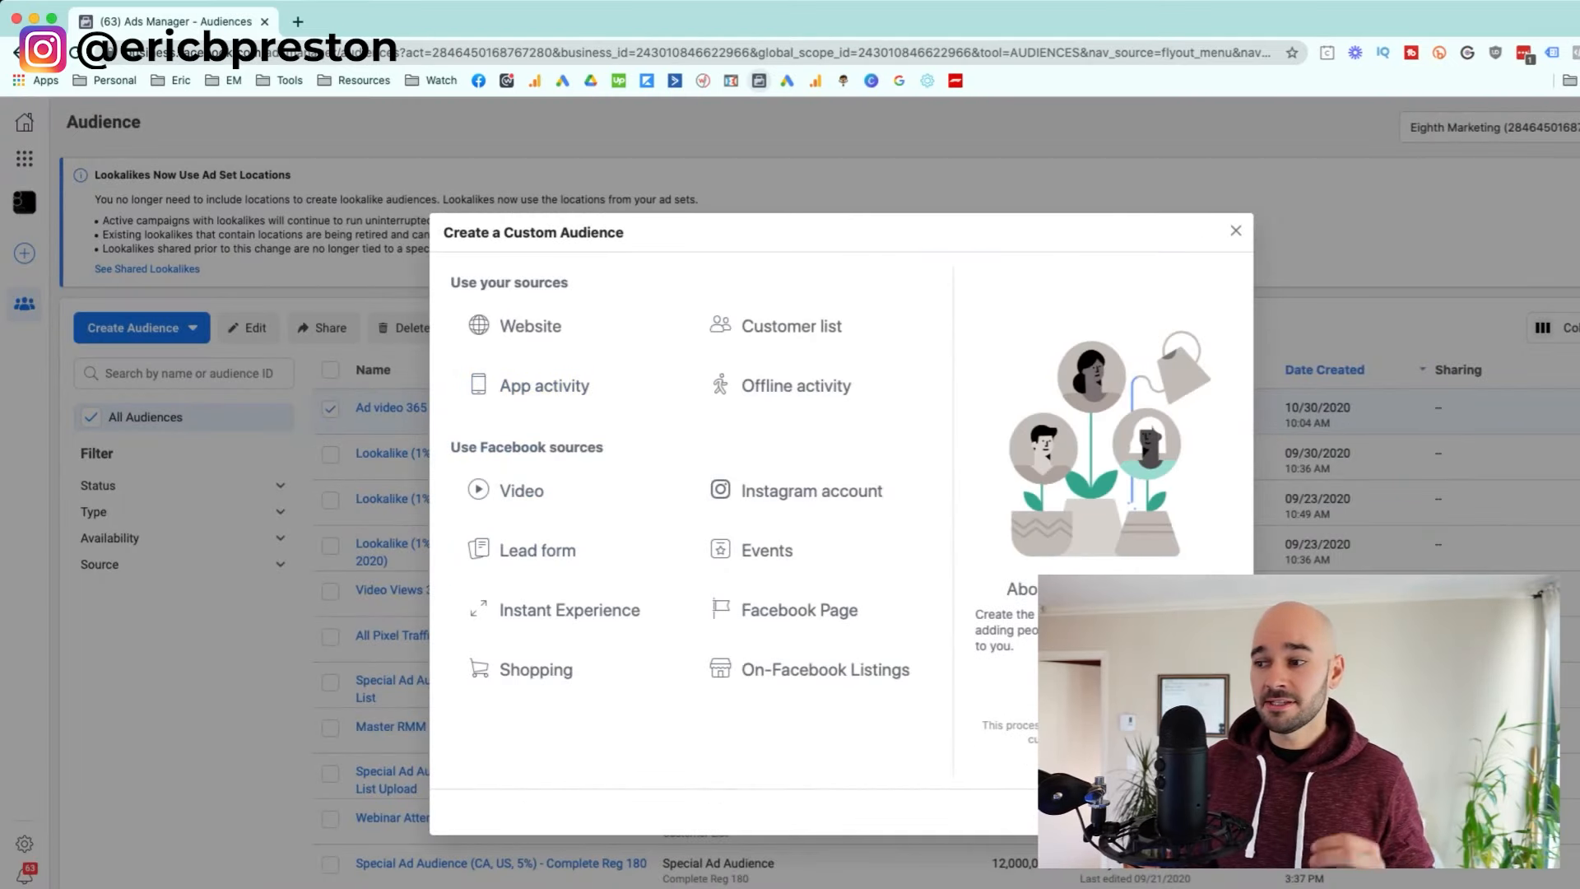
key("Escape")
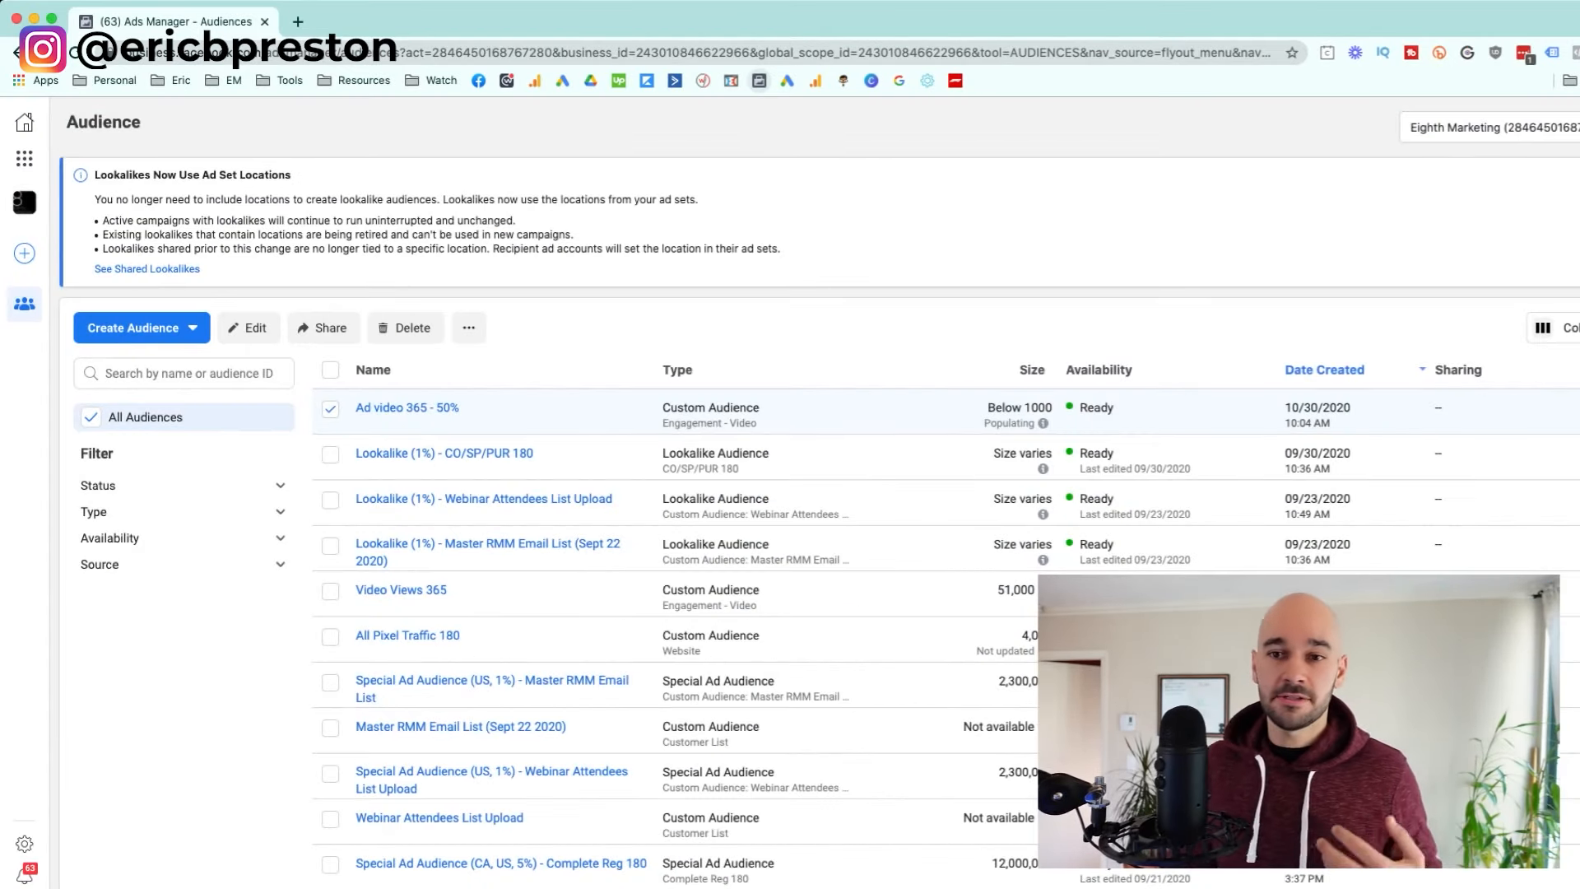
Start a new lookalike audience and choose the Checkout/Purchase 180 custom audience from the other sources as its source
left_click(142, 328)
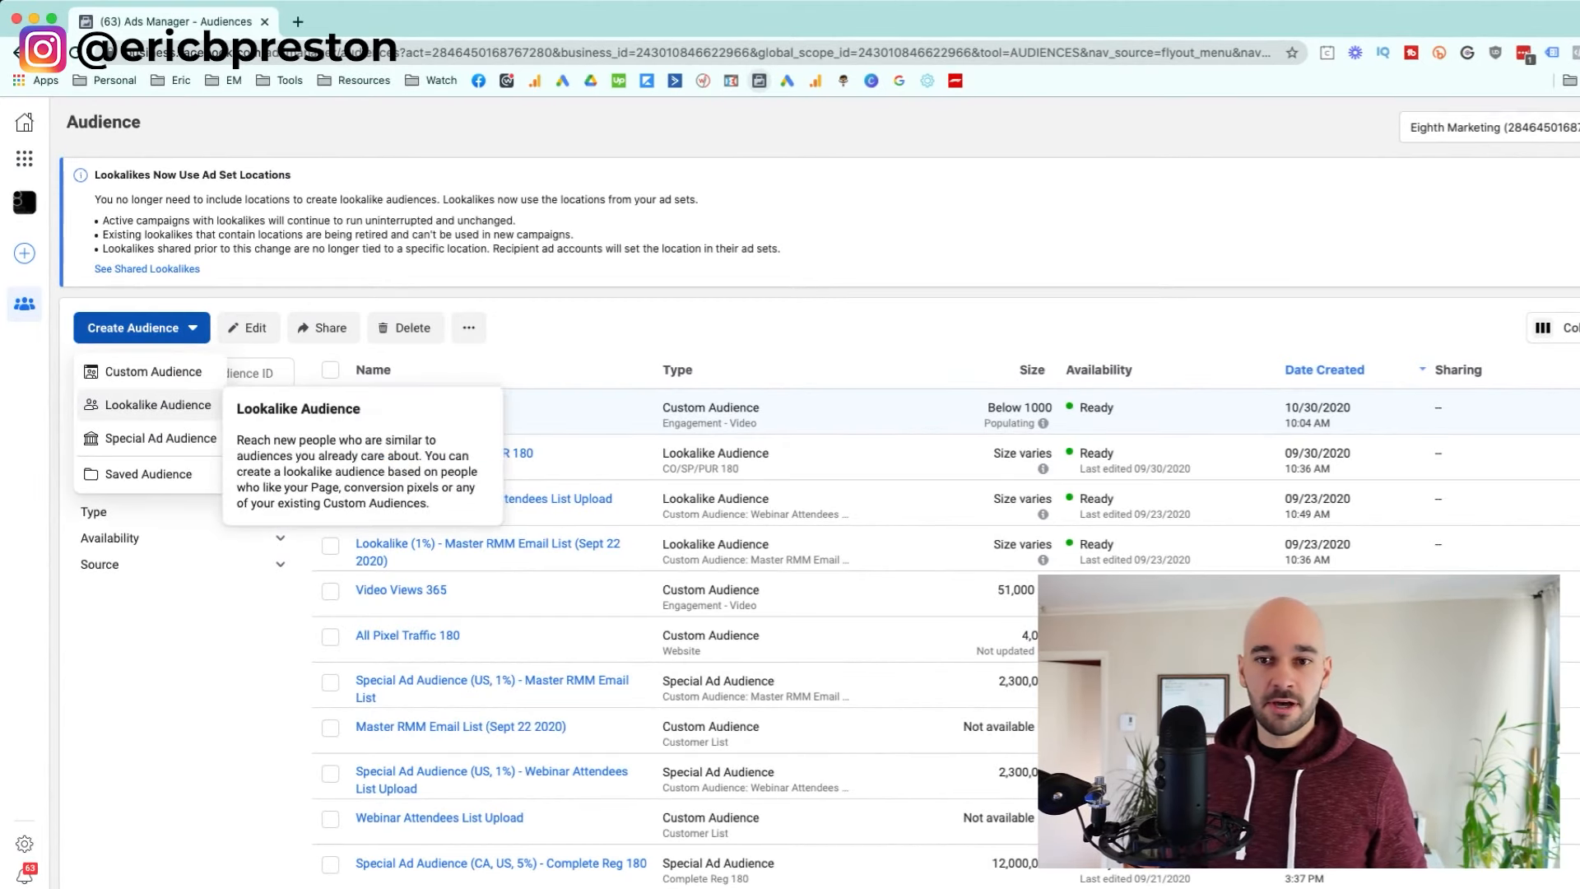
left_click(158, 404)
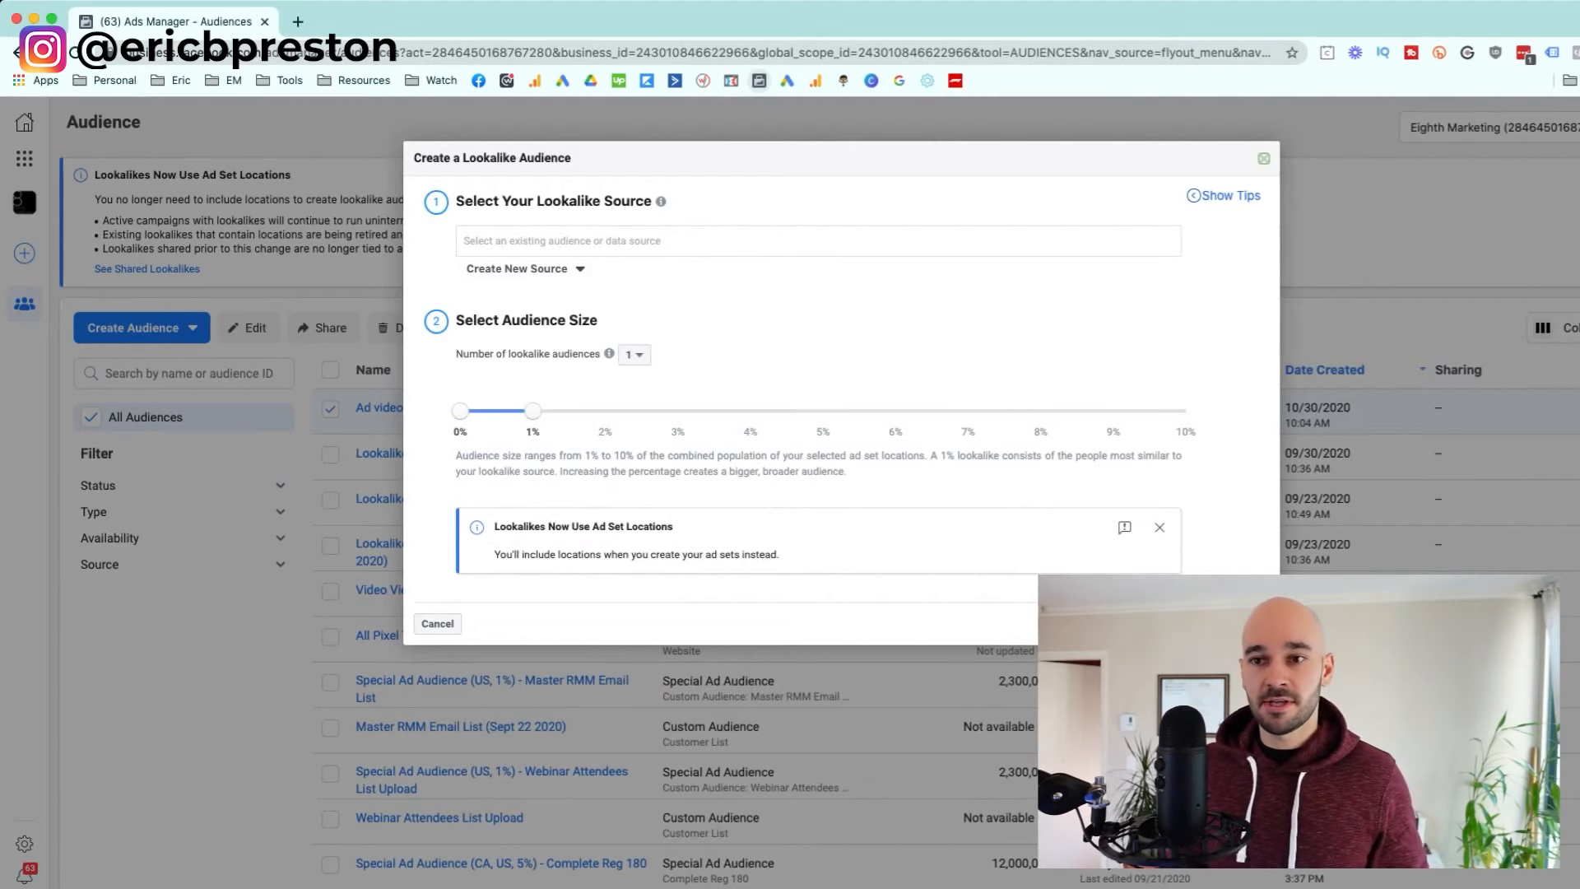
left_click(568, 241)
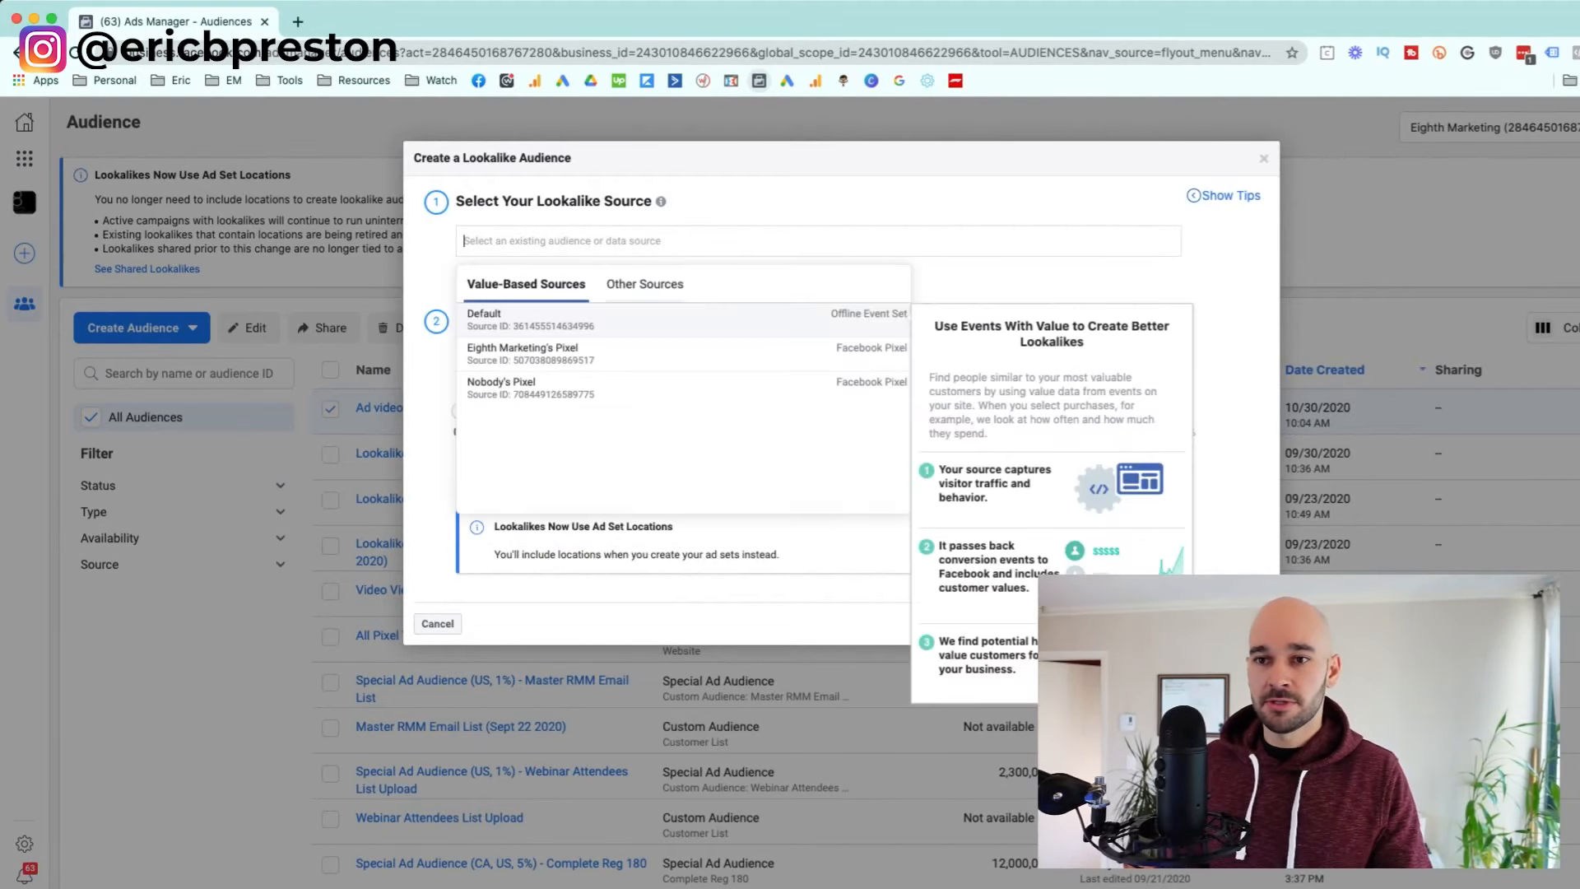
left_click(645, 283)
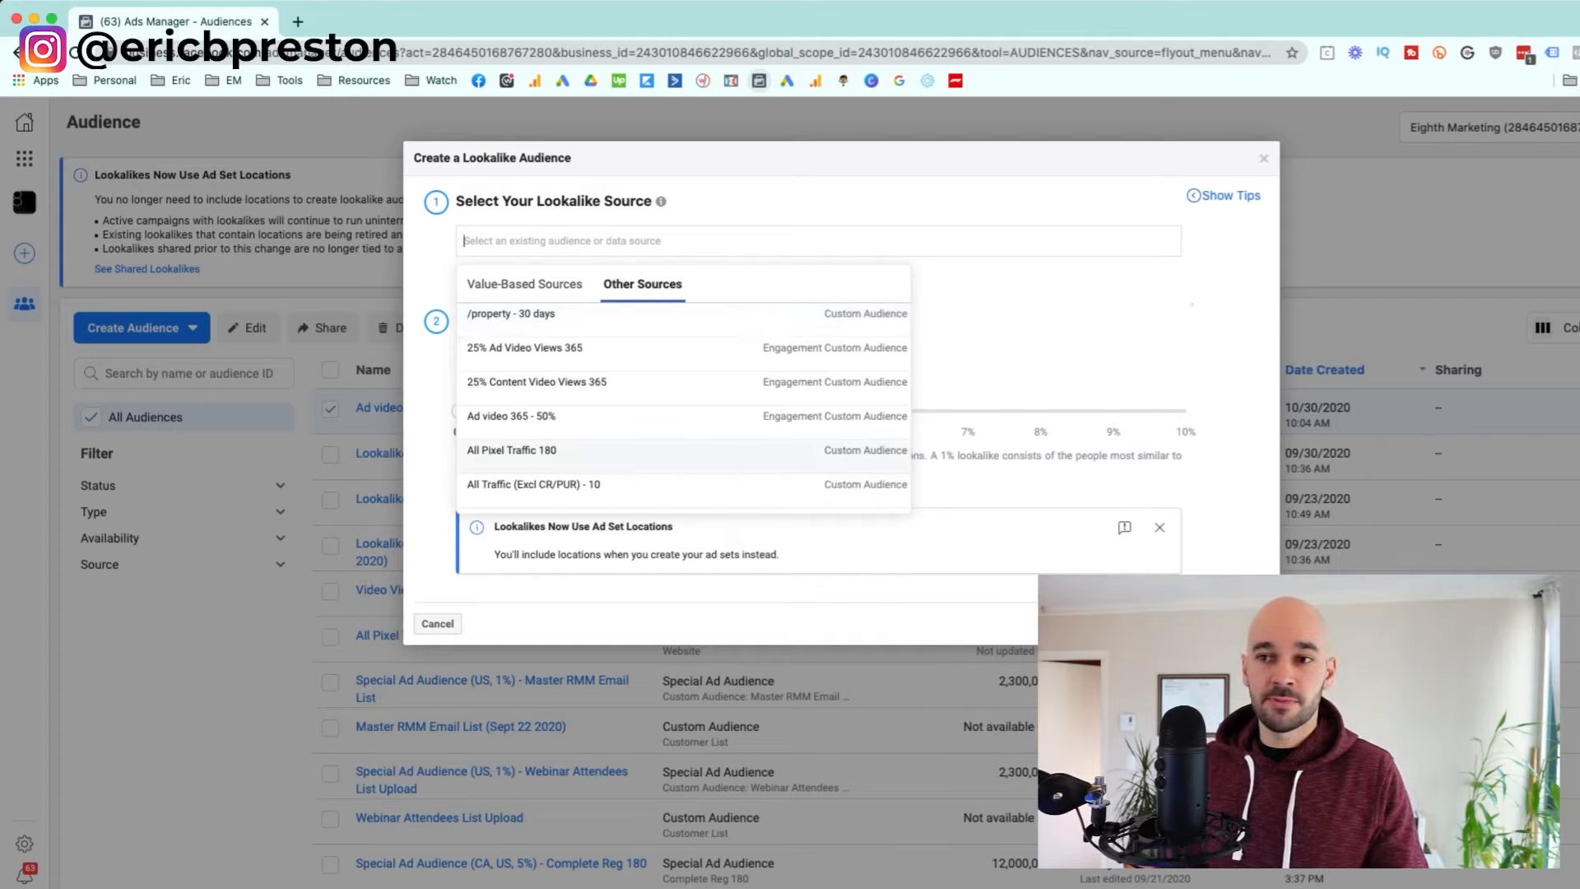
scroll(683, 387, "down", 4)
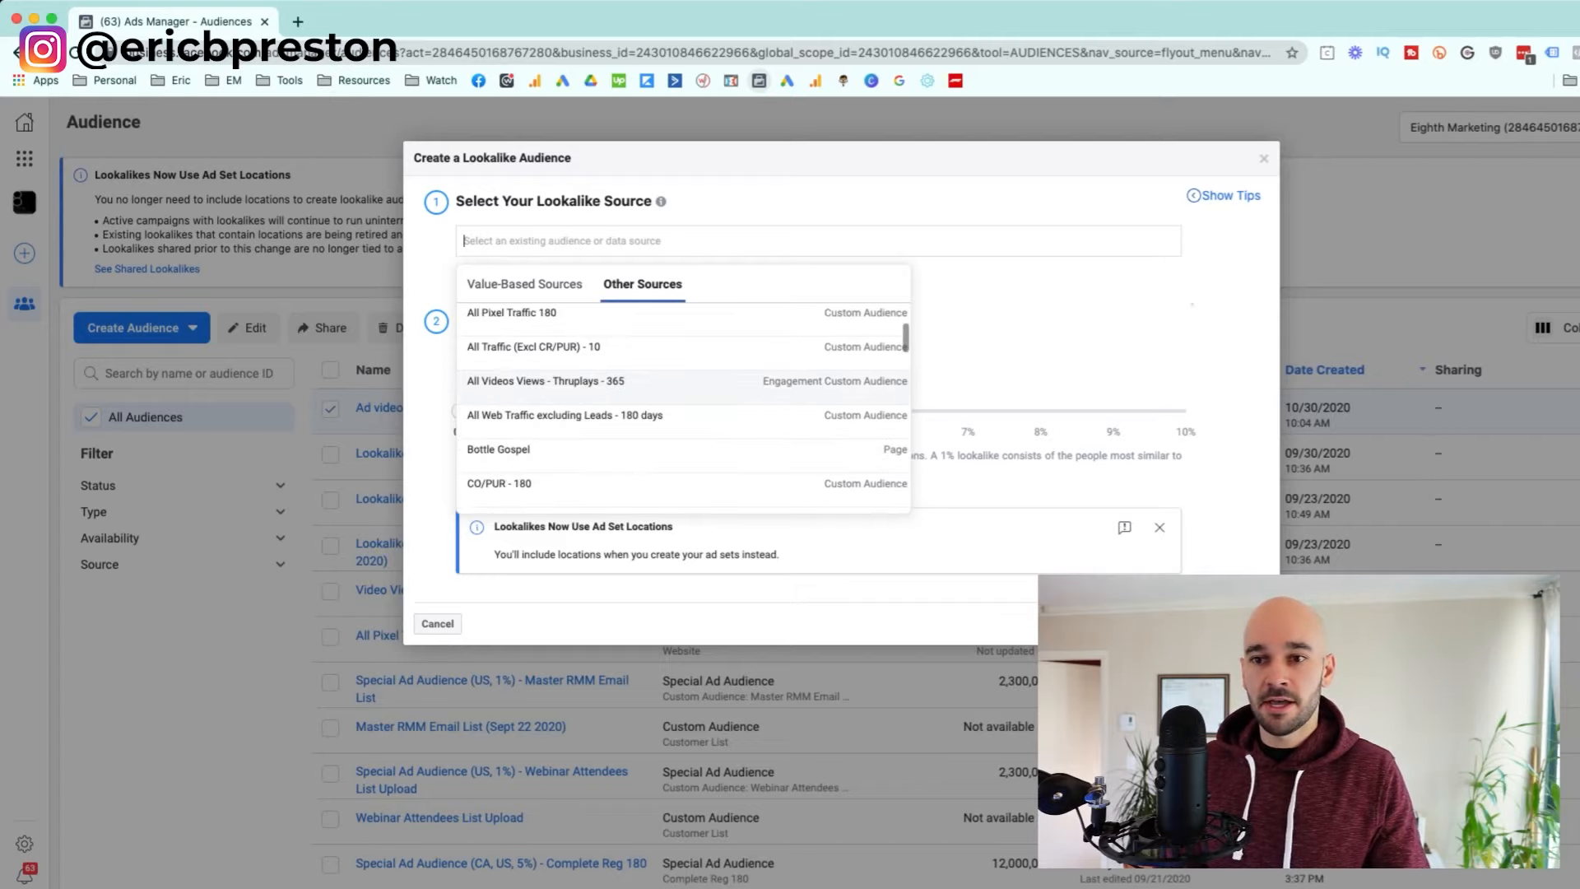
scroll(683, 395, "down", 3)
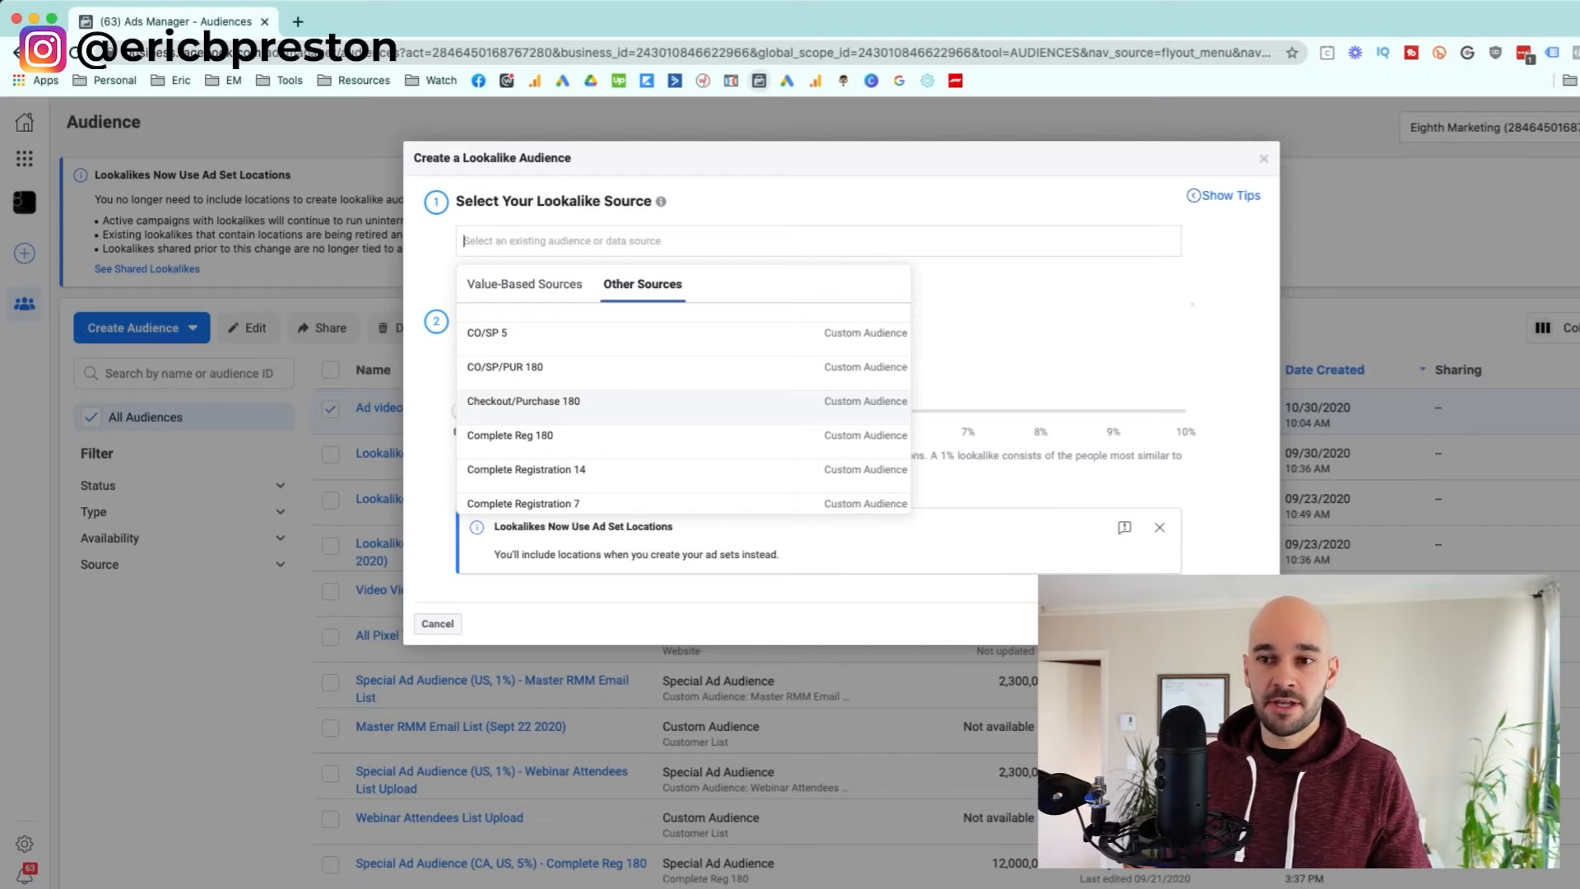
left_click(524, 401)
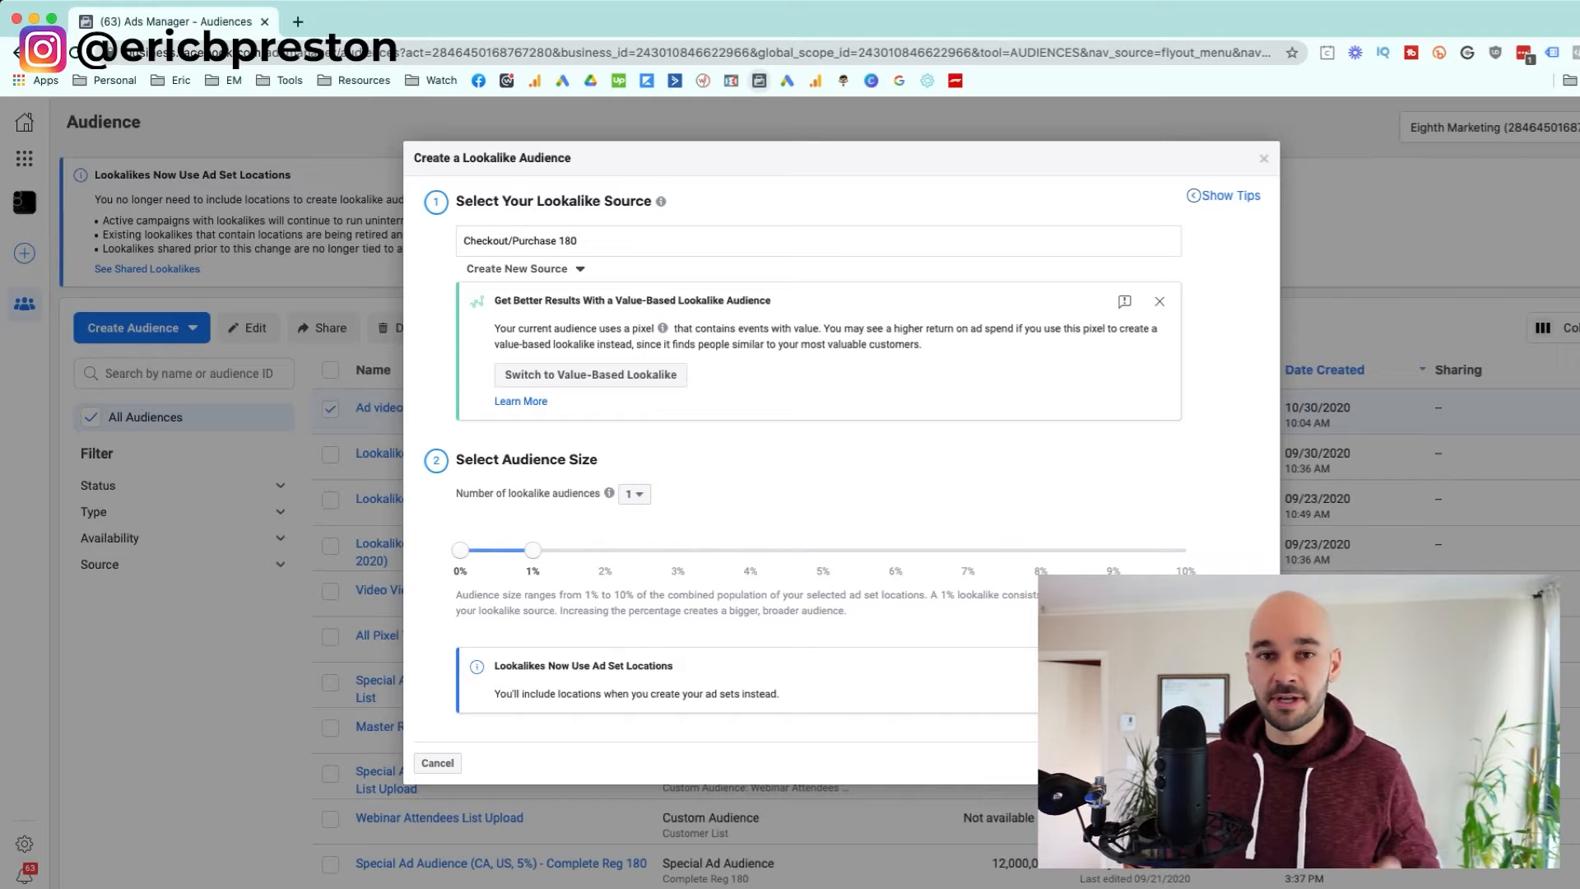
left_click(818, 241)
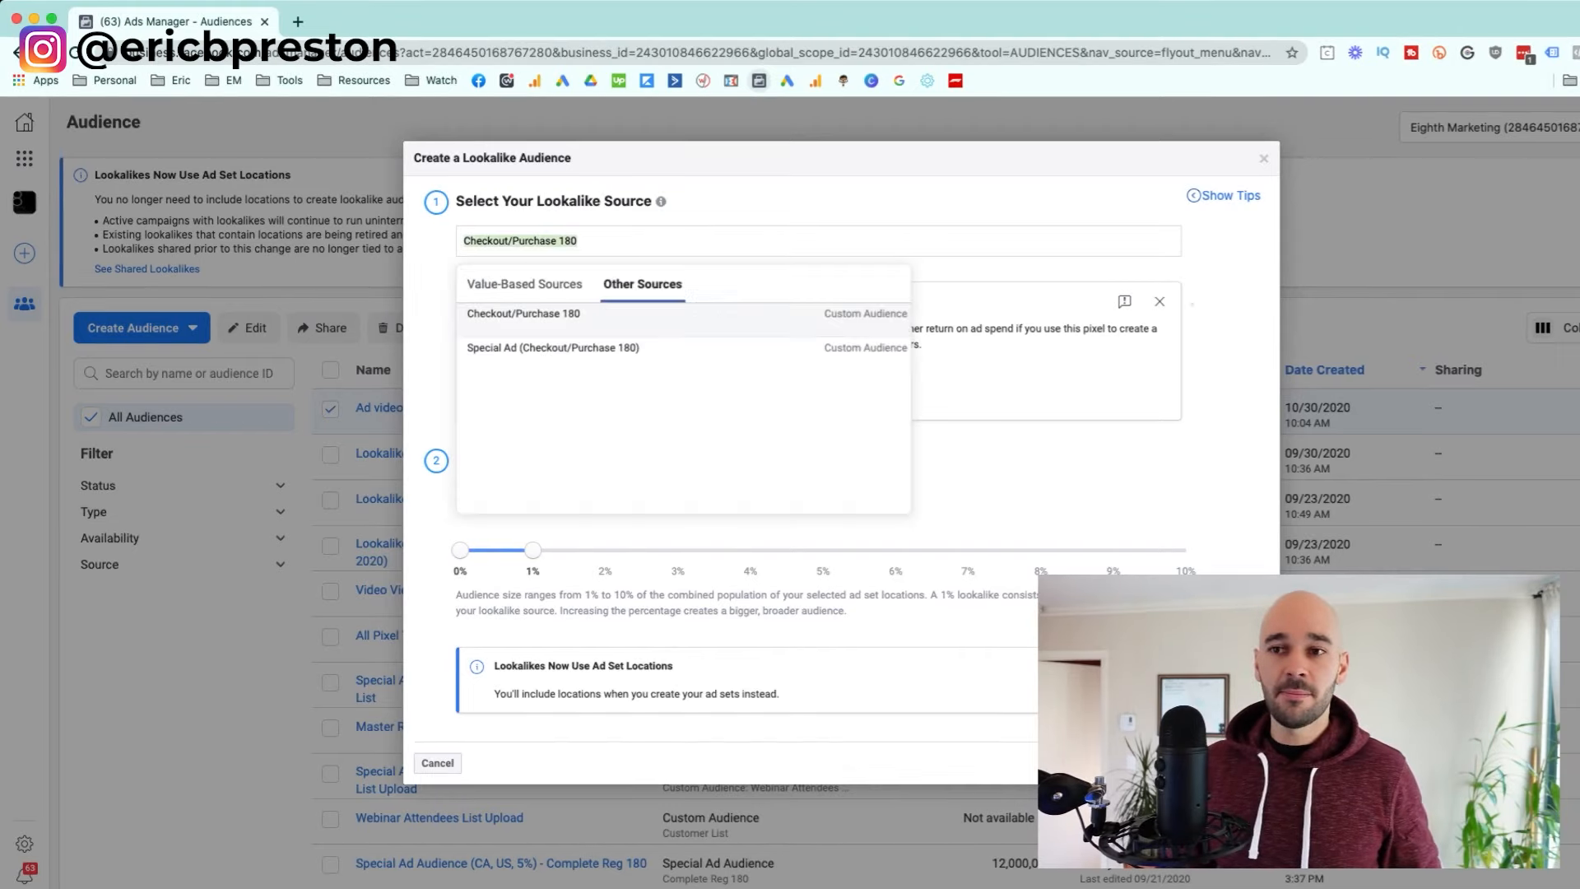
left_click(1191, 304)
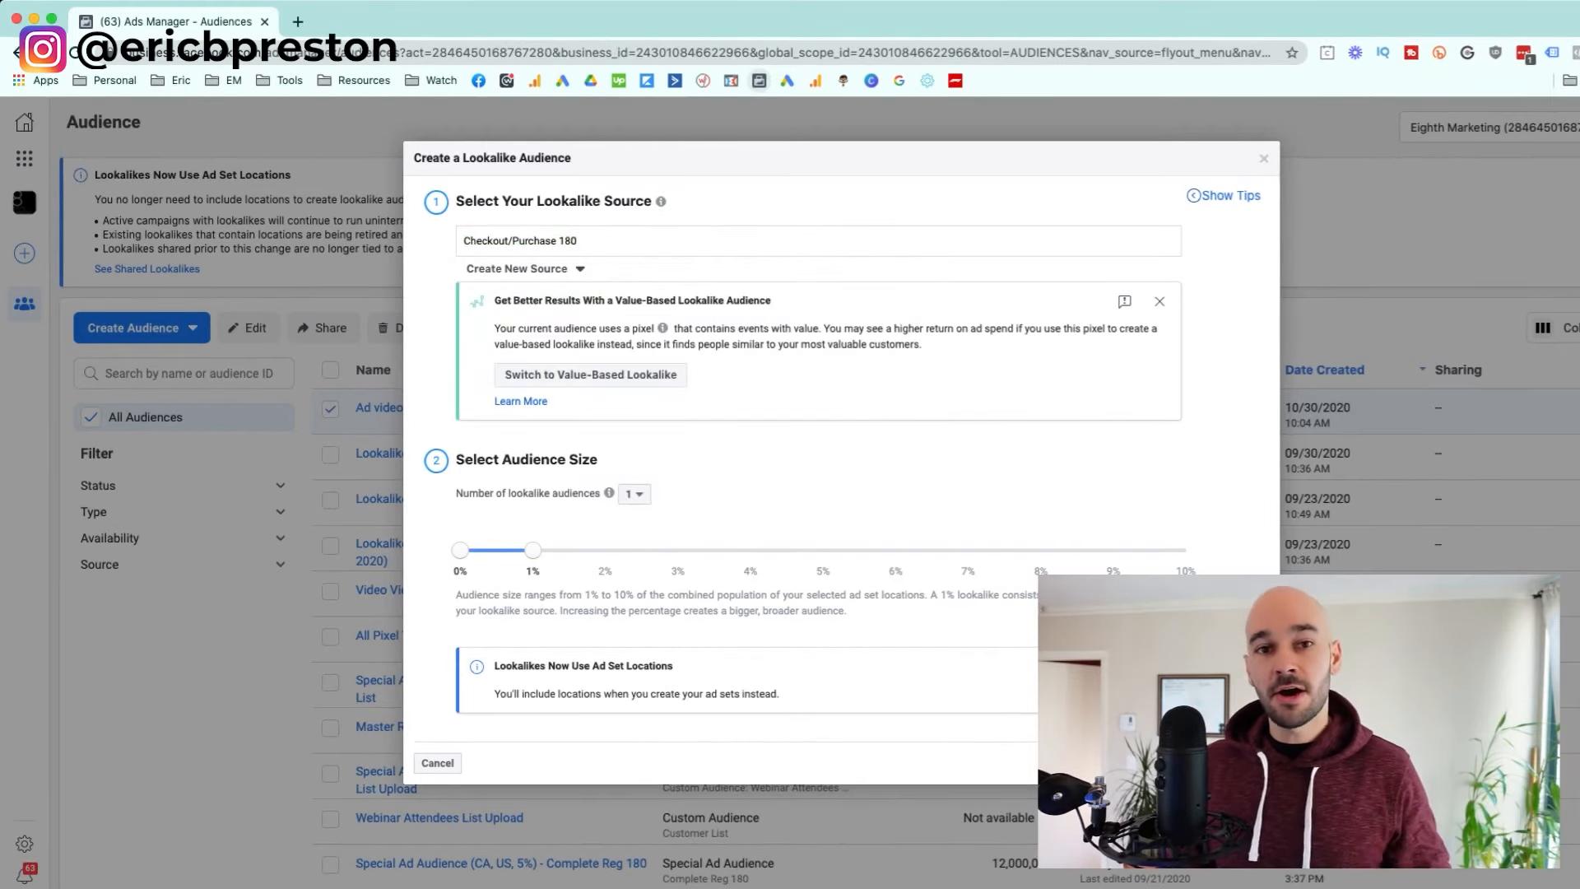